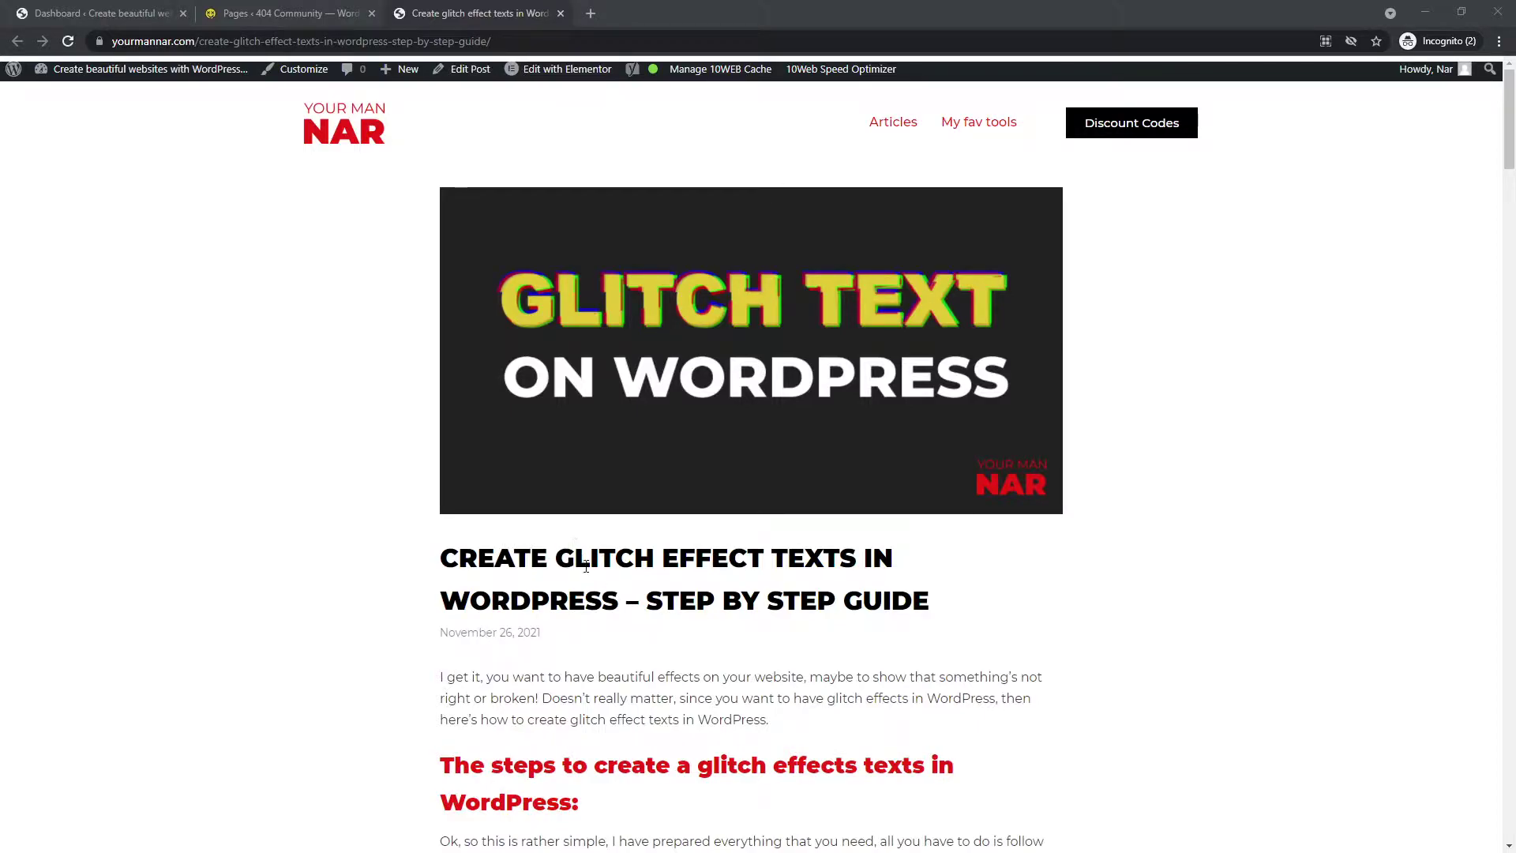
Review the three listed steps in the glitch text guide and jump to its section on adding the CSS
drag(548, 558, 575, 557)
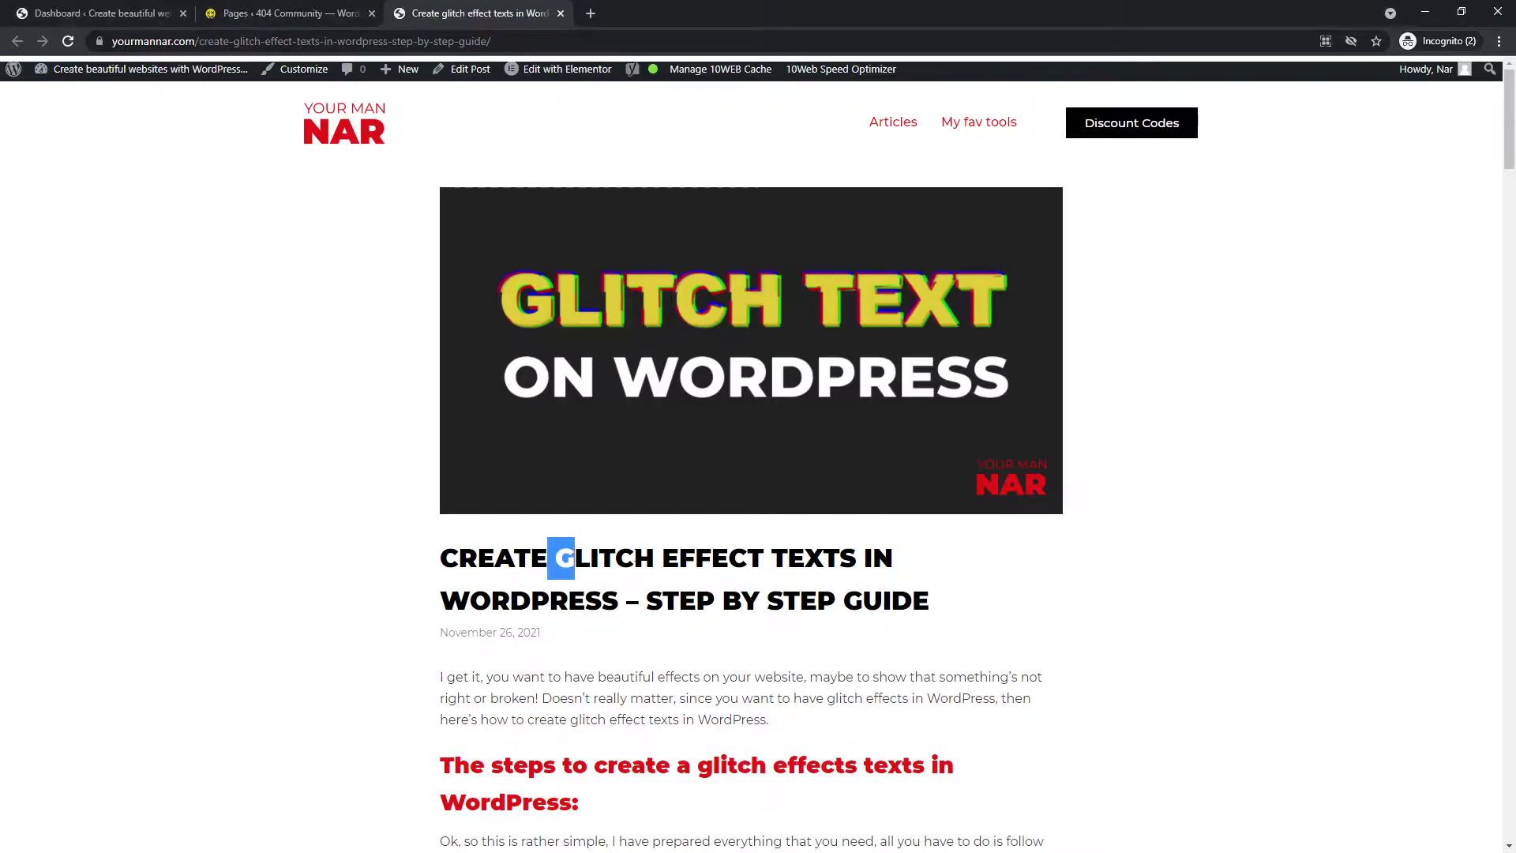
click(668, 559)
scroll(590, 562, down, 8)
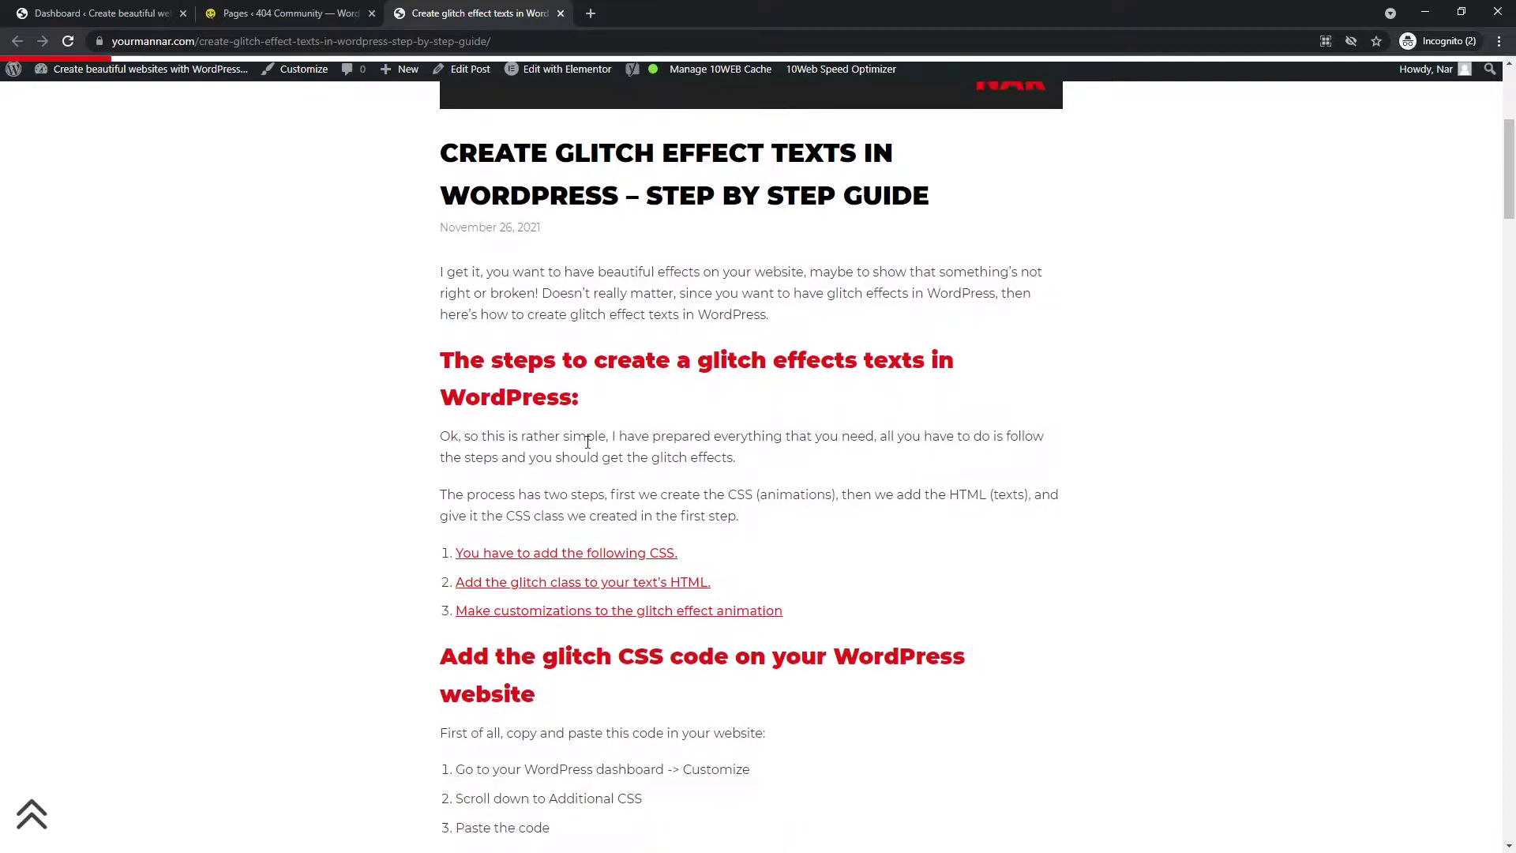
scroll(399, 360, up, 1)
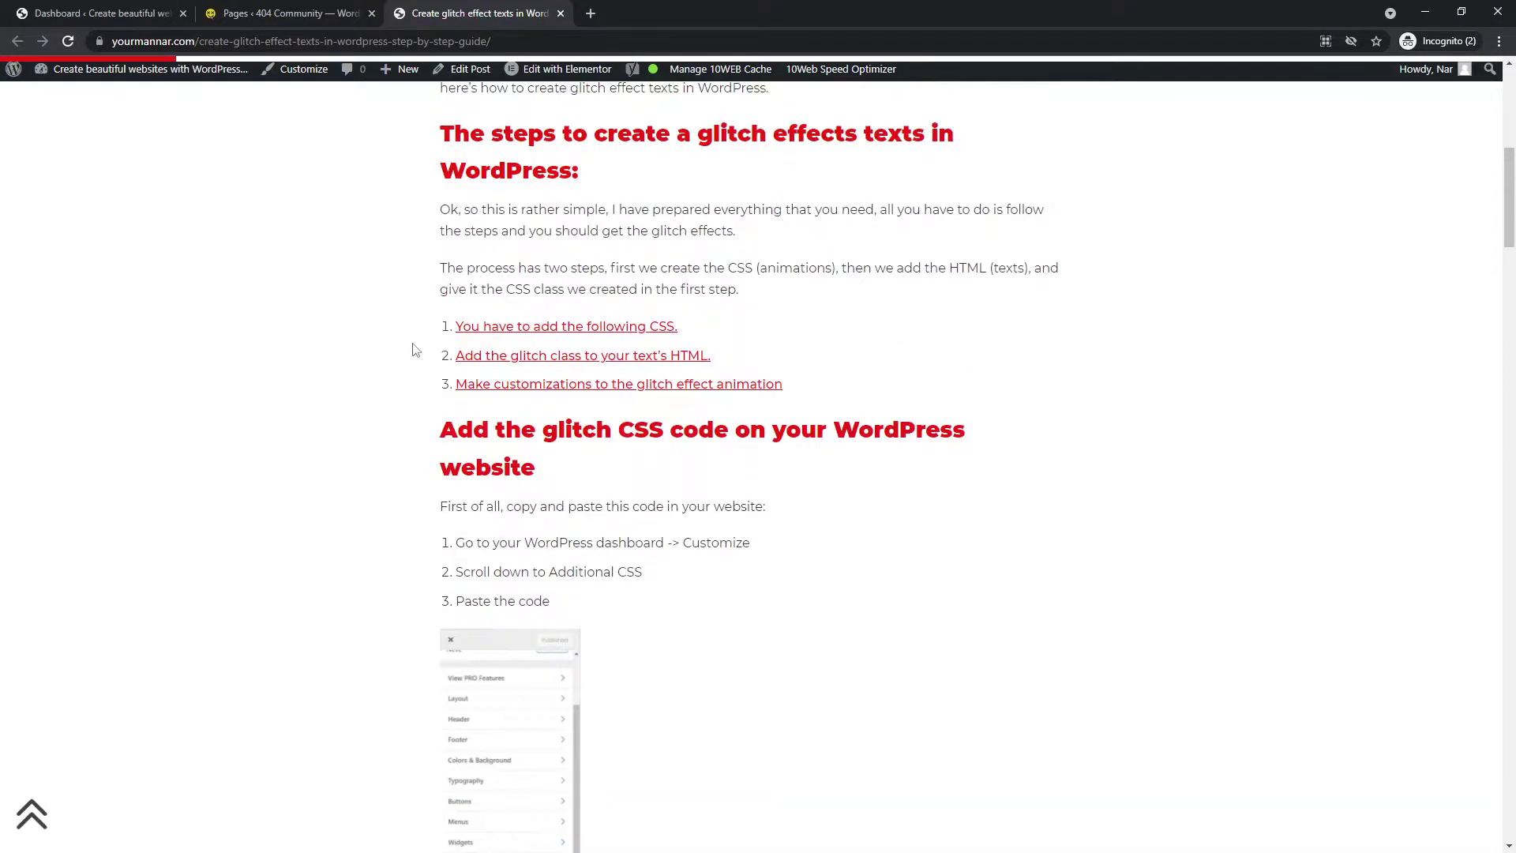
drag(450, 327, 738, 356)
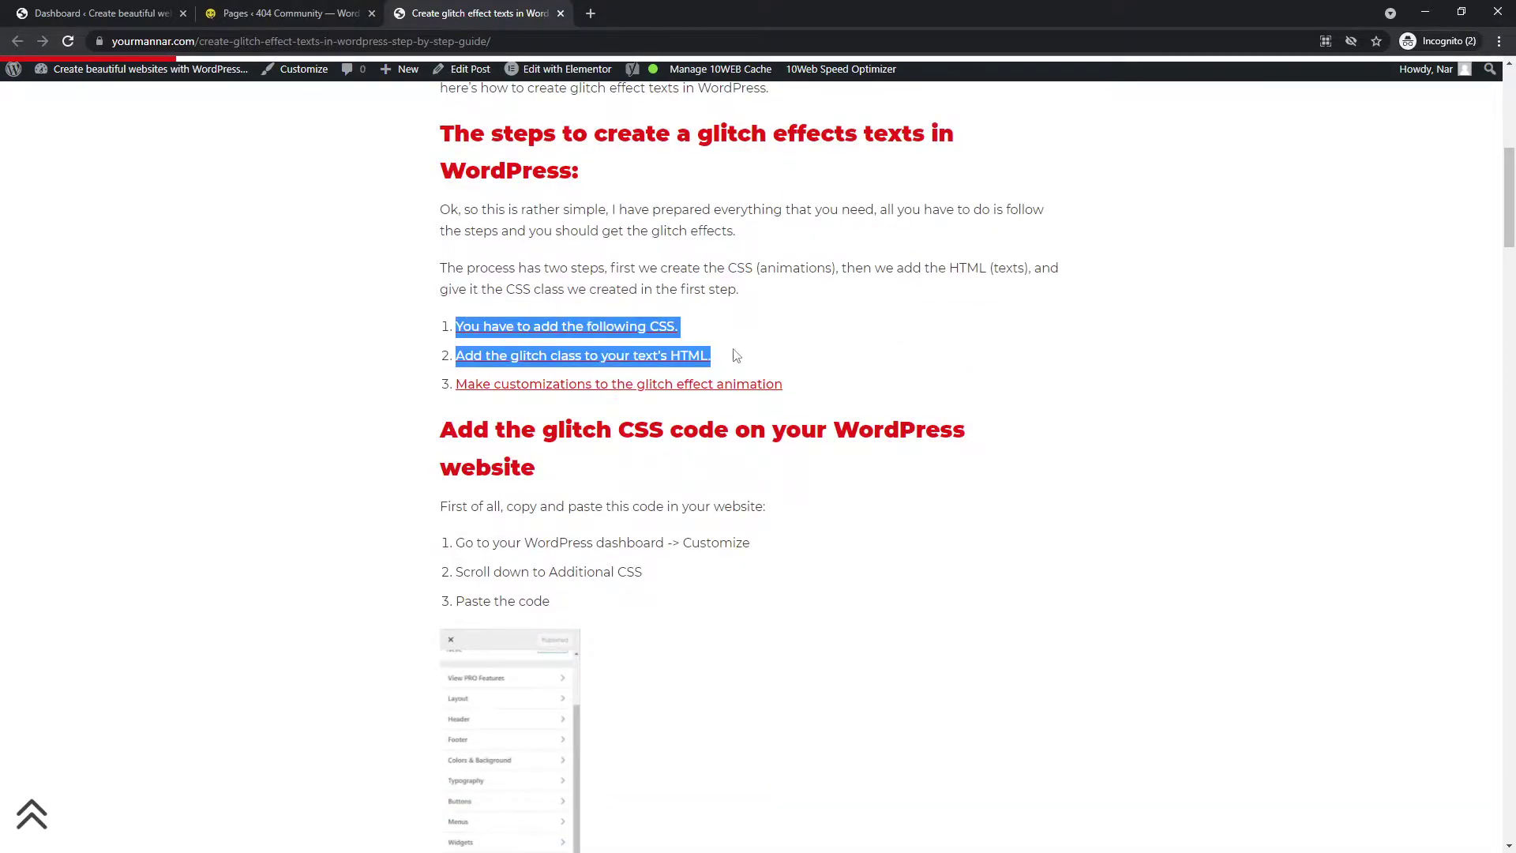
click(424, 332)
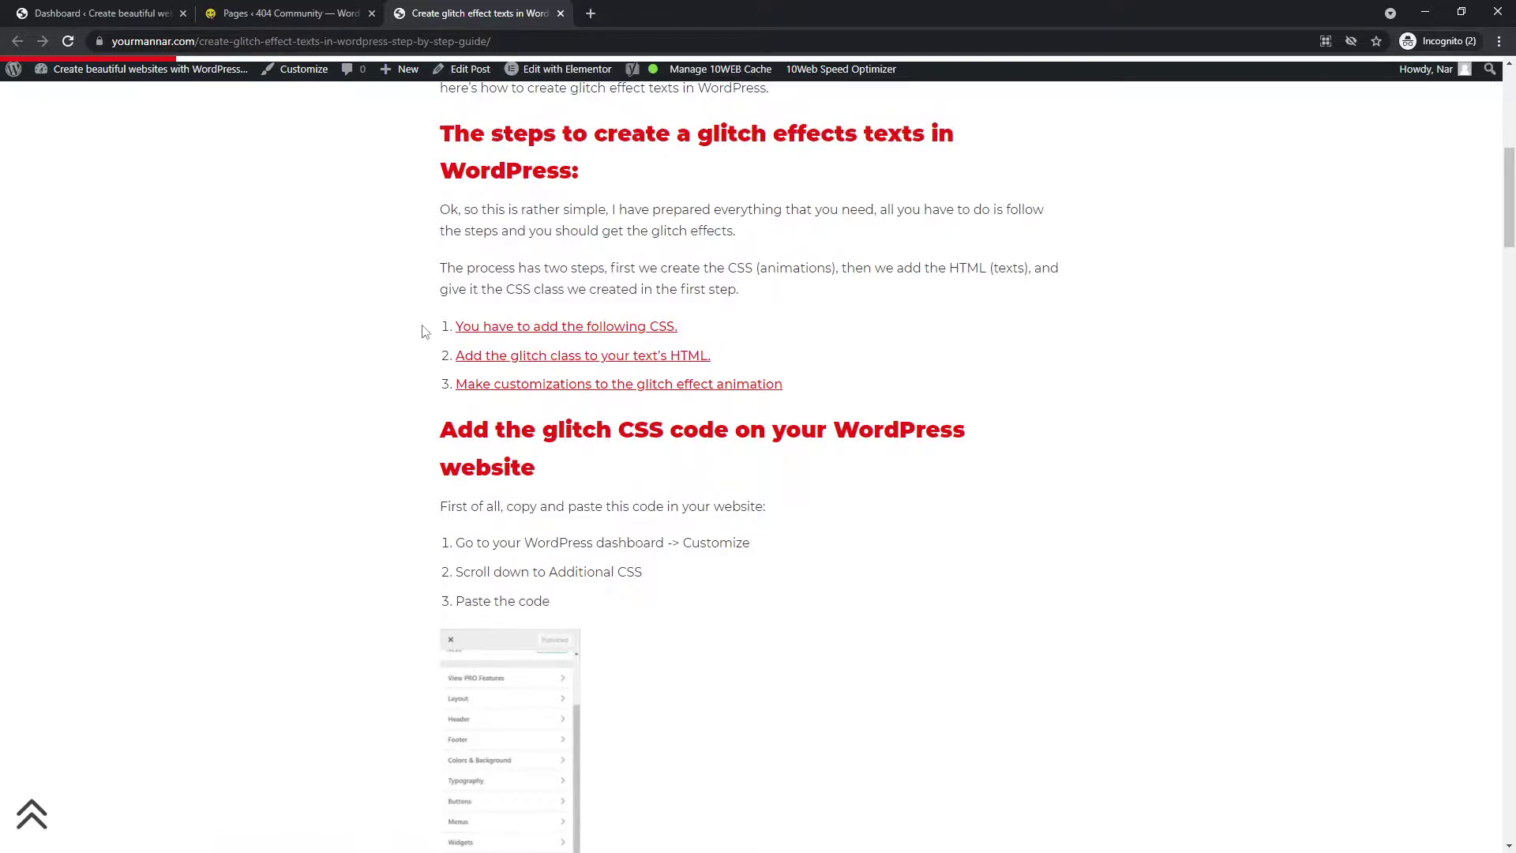
click(513, 328)
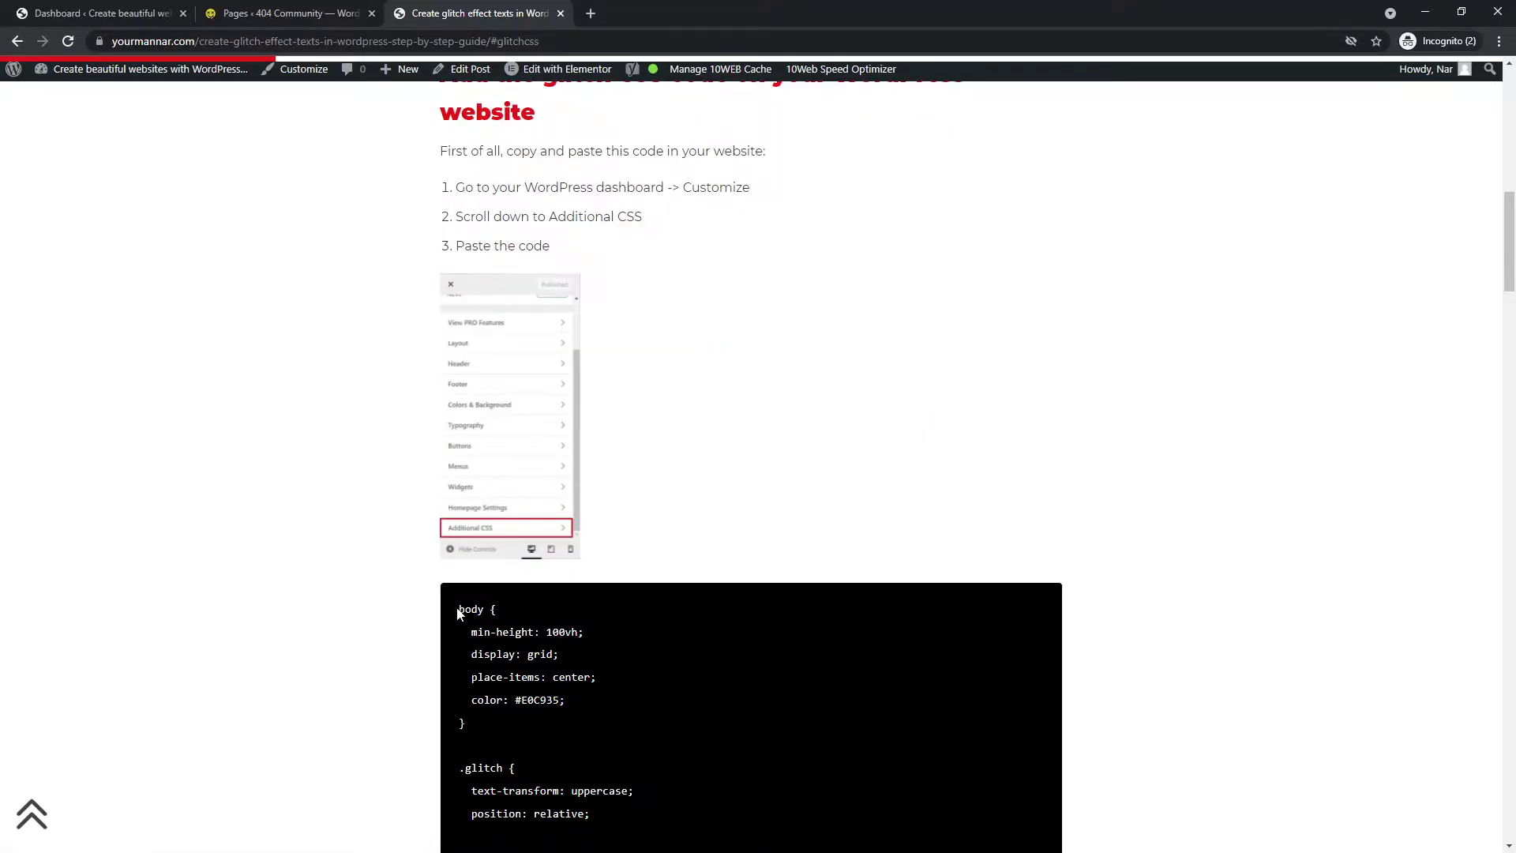
Select the guide's entire glitch CSS code block, from the body rule through the closing brace of the reduced-motion media query
drag(515, 610, 510, 541)
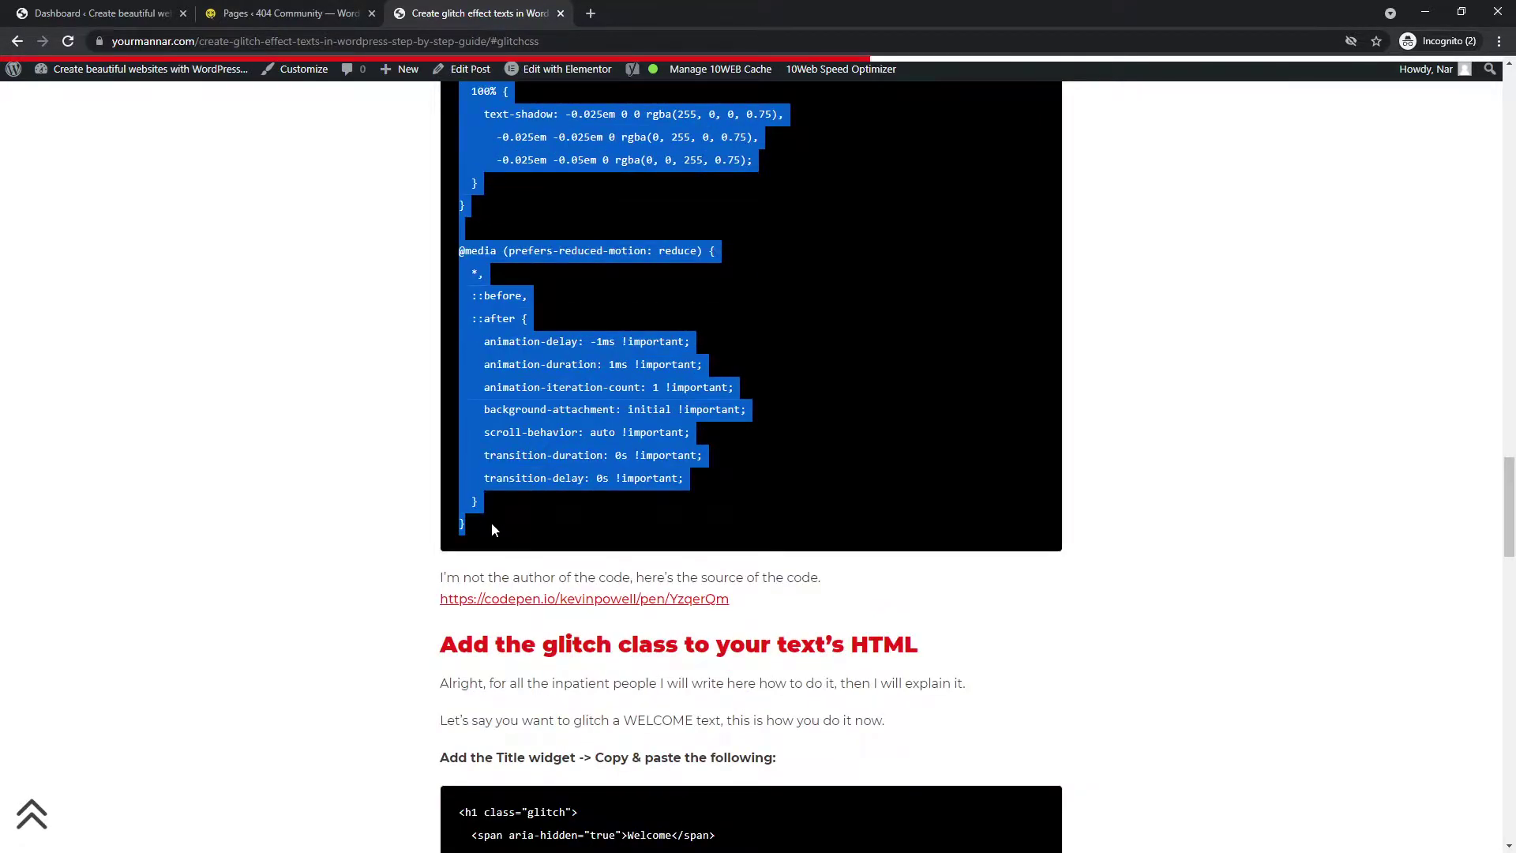
scroll(542, 433, up, 20)
scroll(542, 493, up, 4)
scroll(540, 442, down, 20)
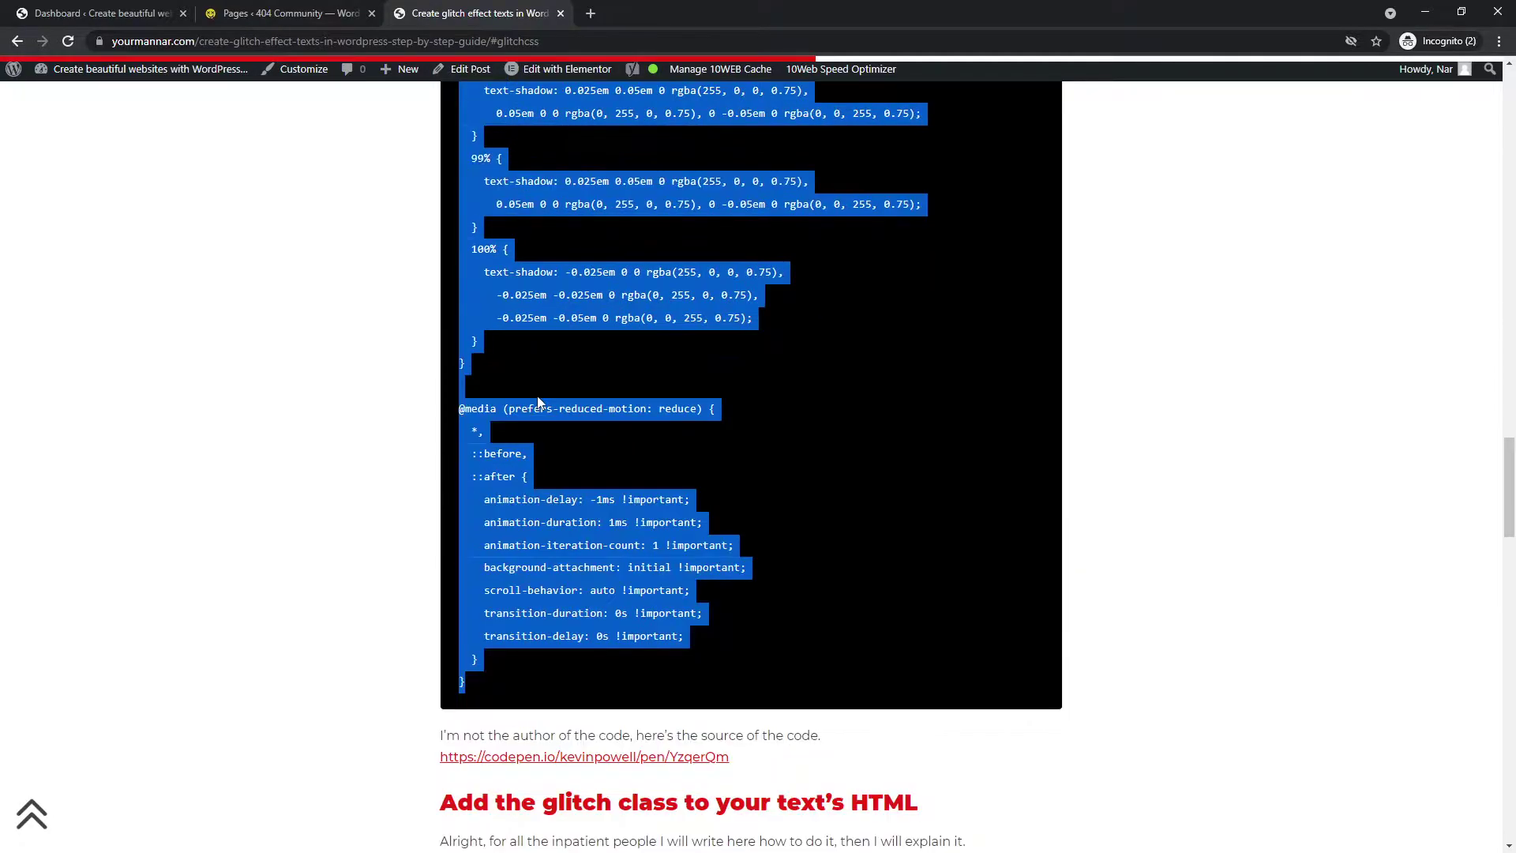
View the original CodePen source linked below the CSS code in a separate tab, and close it again
scroll(537, 396, down, 7)
middle_click(693, 207)
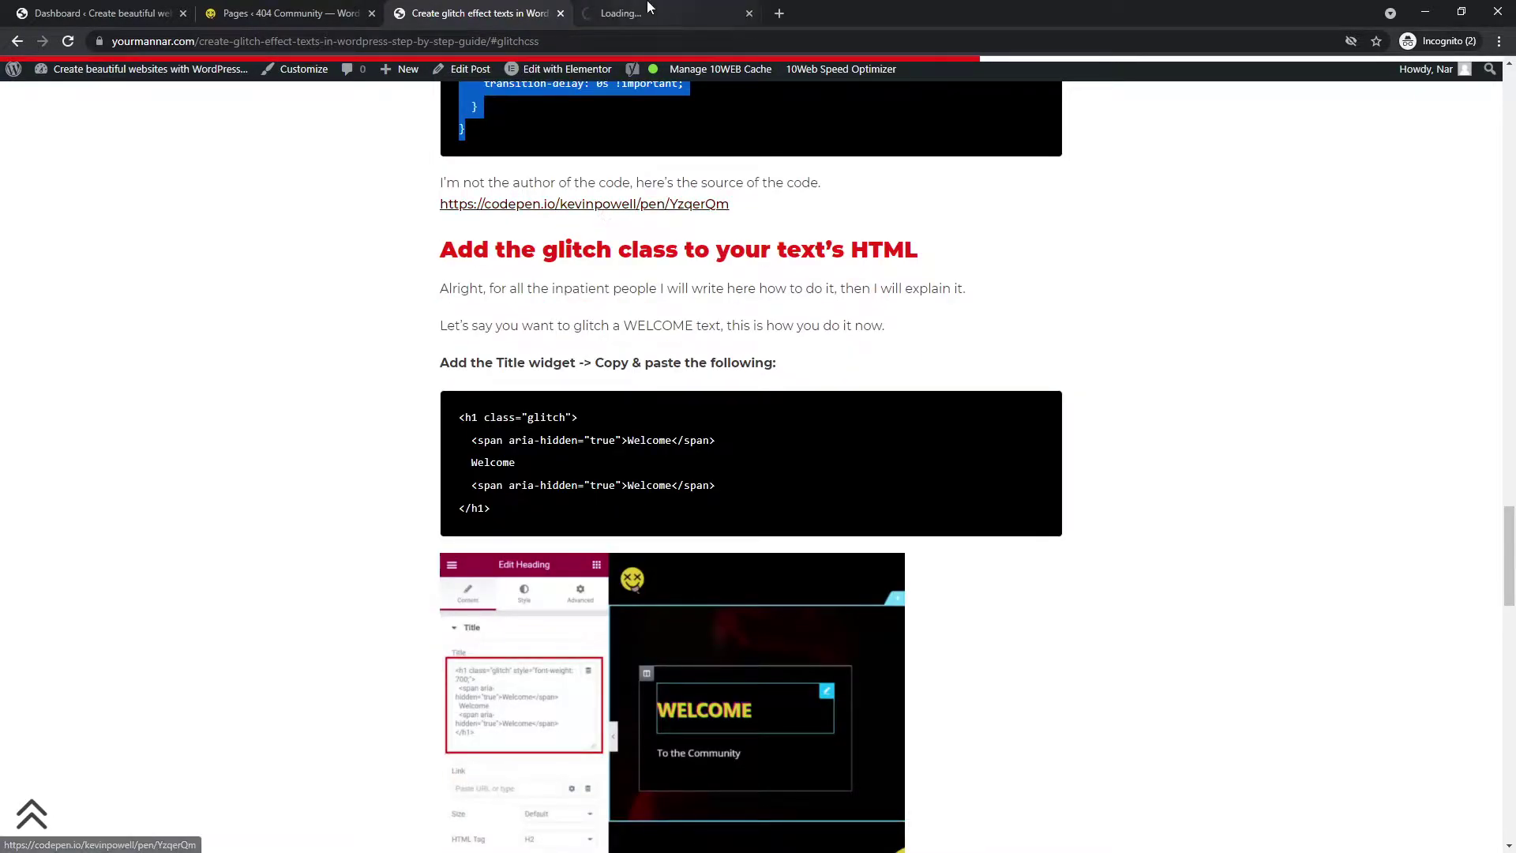
click(648, 10)
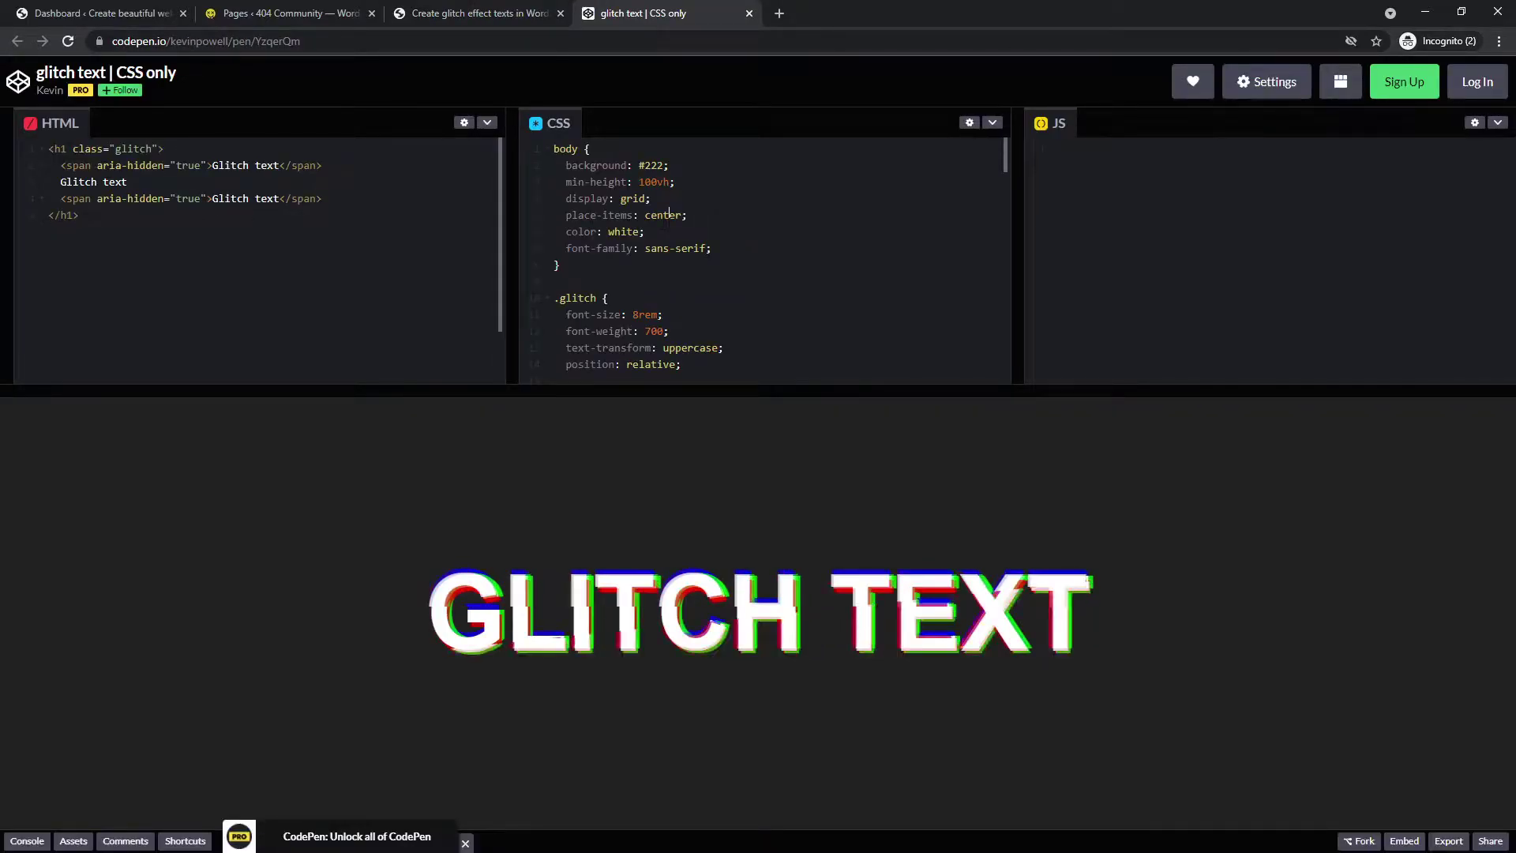
click(749, 12)
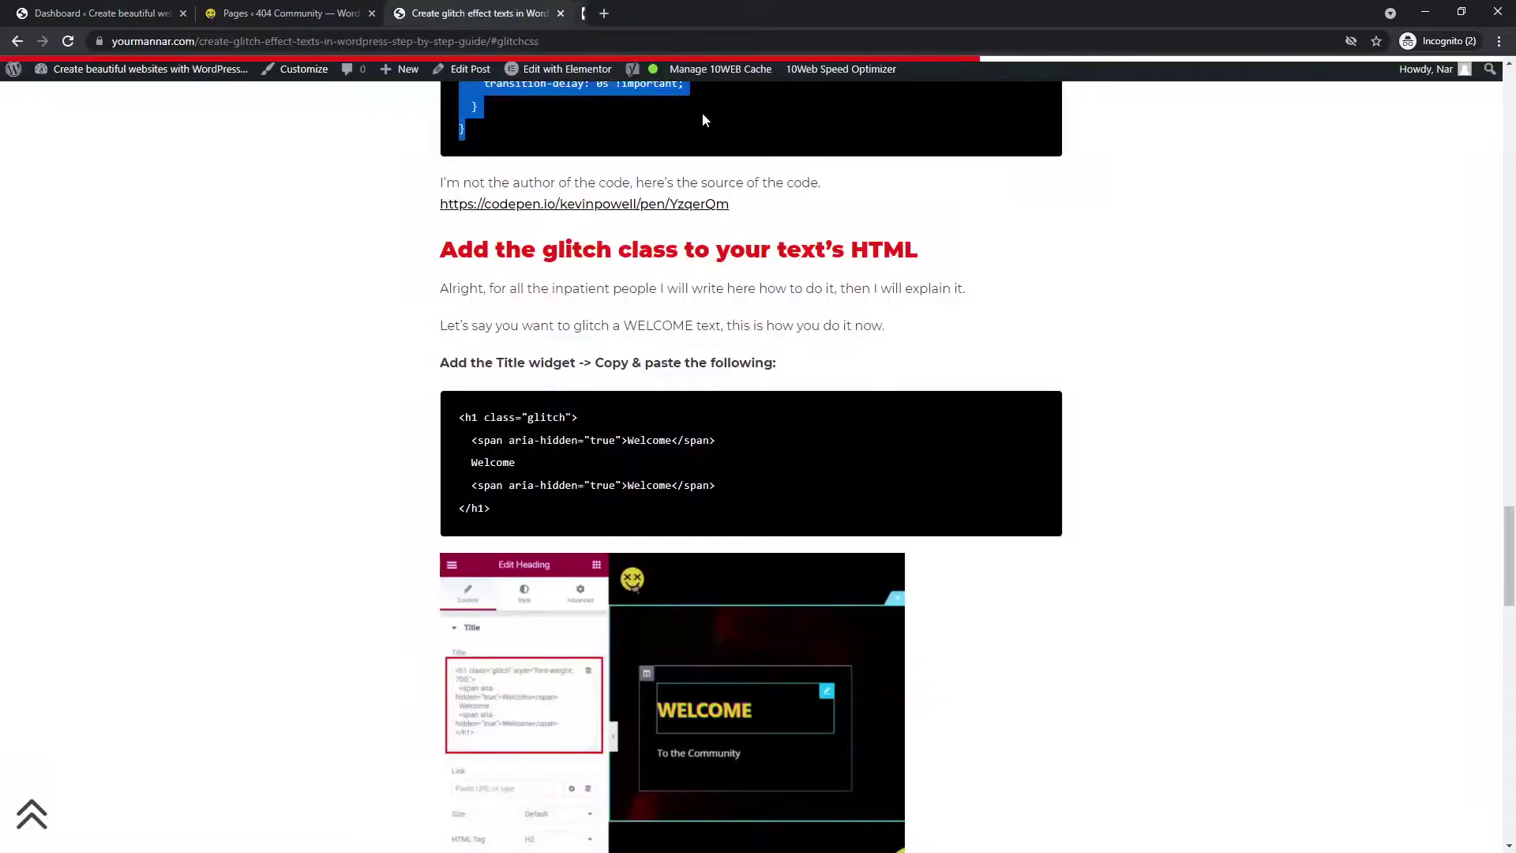
Copy the selected glitch CSS code from the guide
scroll(532, 295, up, 4)
right_click(523, 262)
click(553, 271)
Open the theme Customizer of the 404 Community site, keeping the site's Pages list open in a separate tab
click(281, 8)
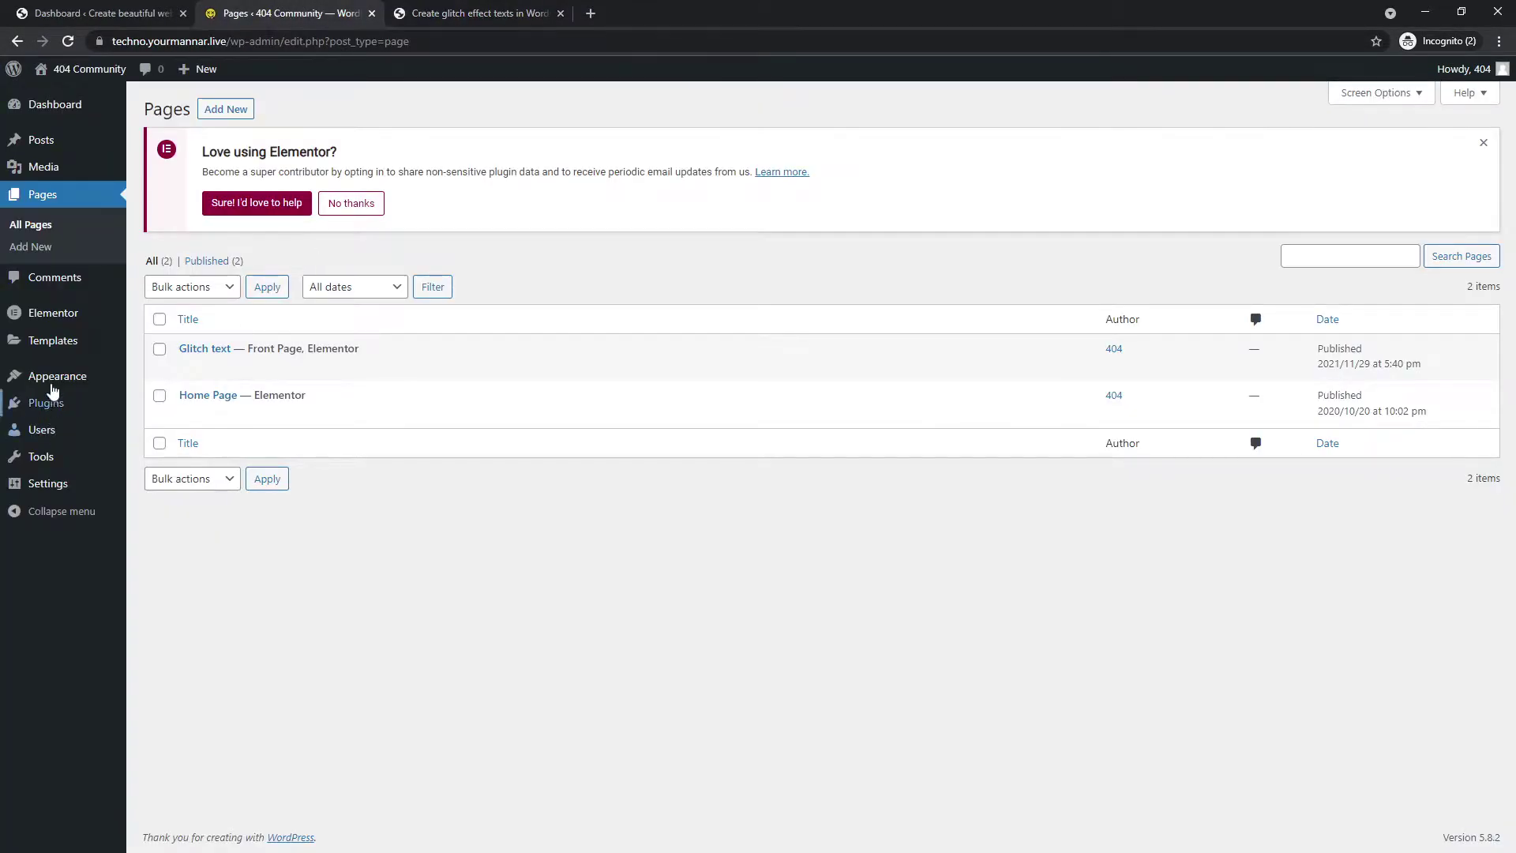
mouse_move(54, 388)
click(162, 402)
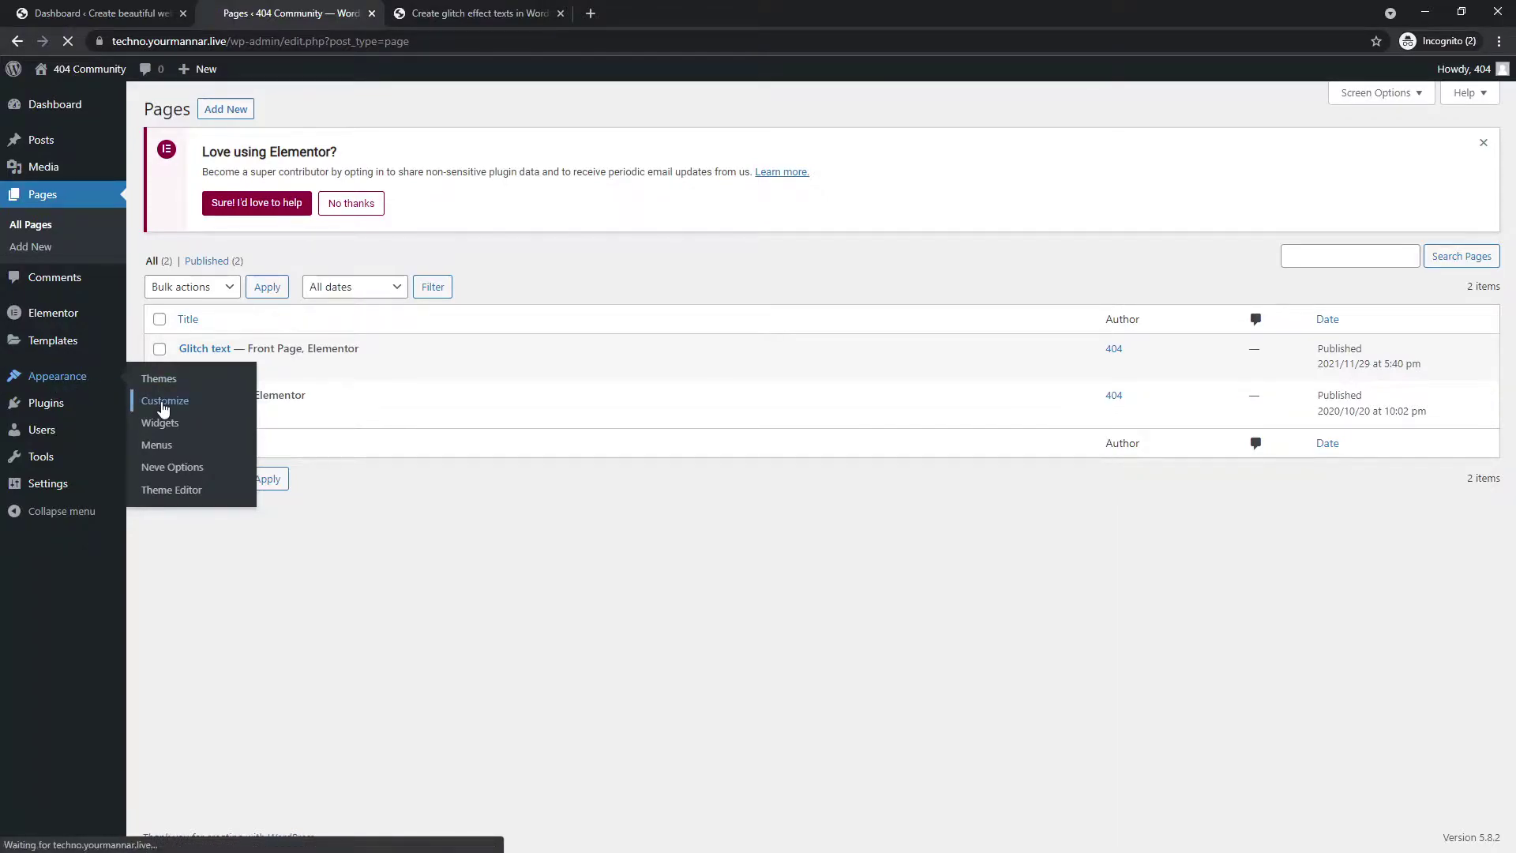
click(474, 13)
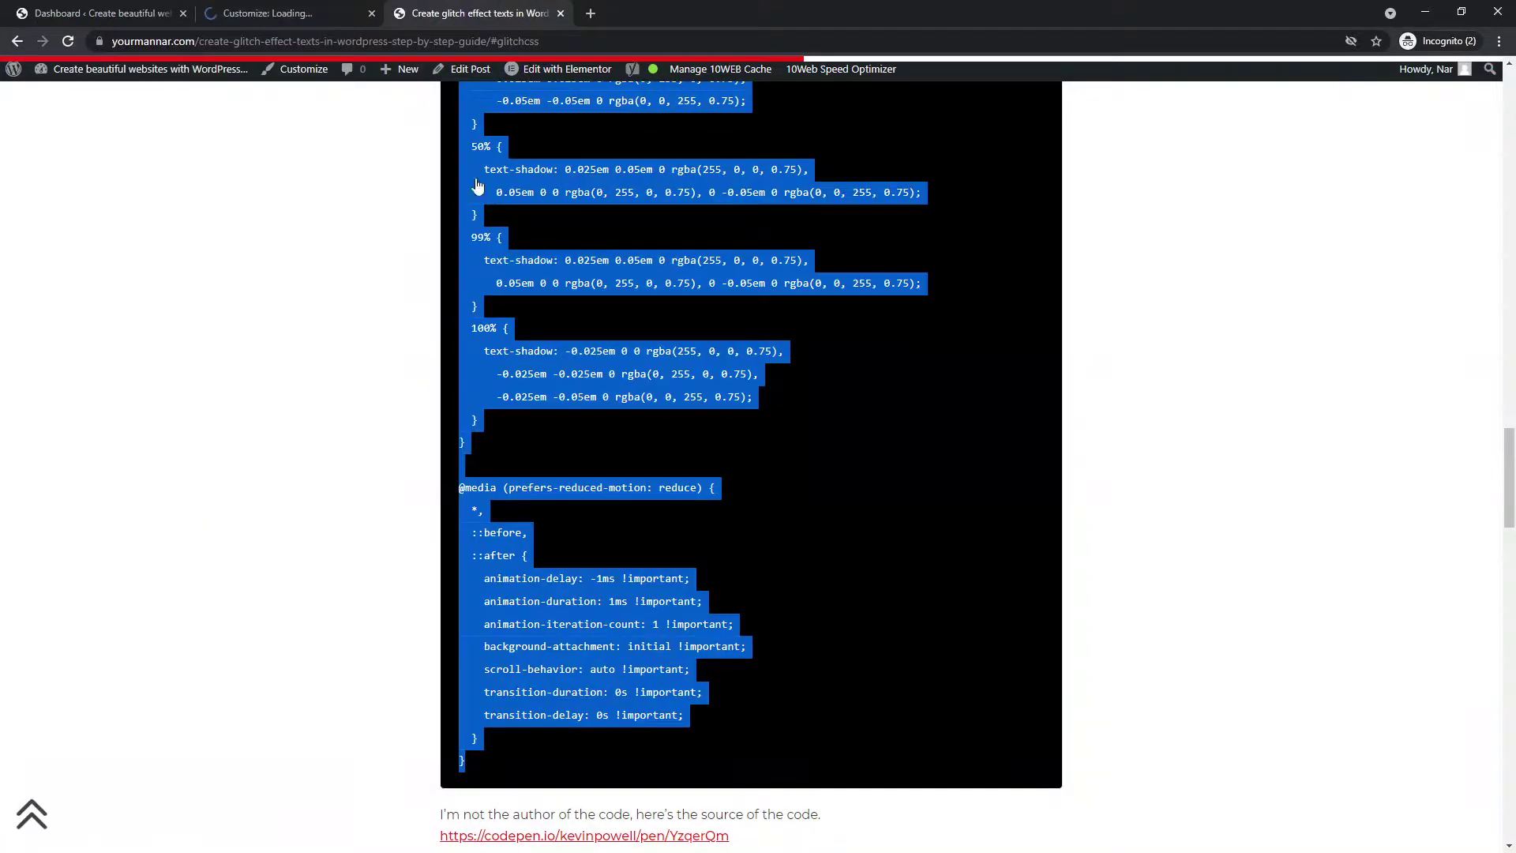
click(254, 7)
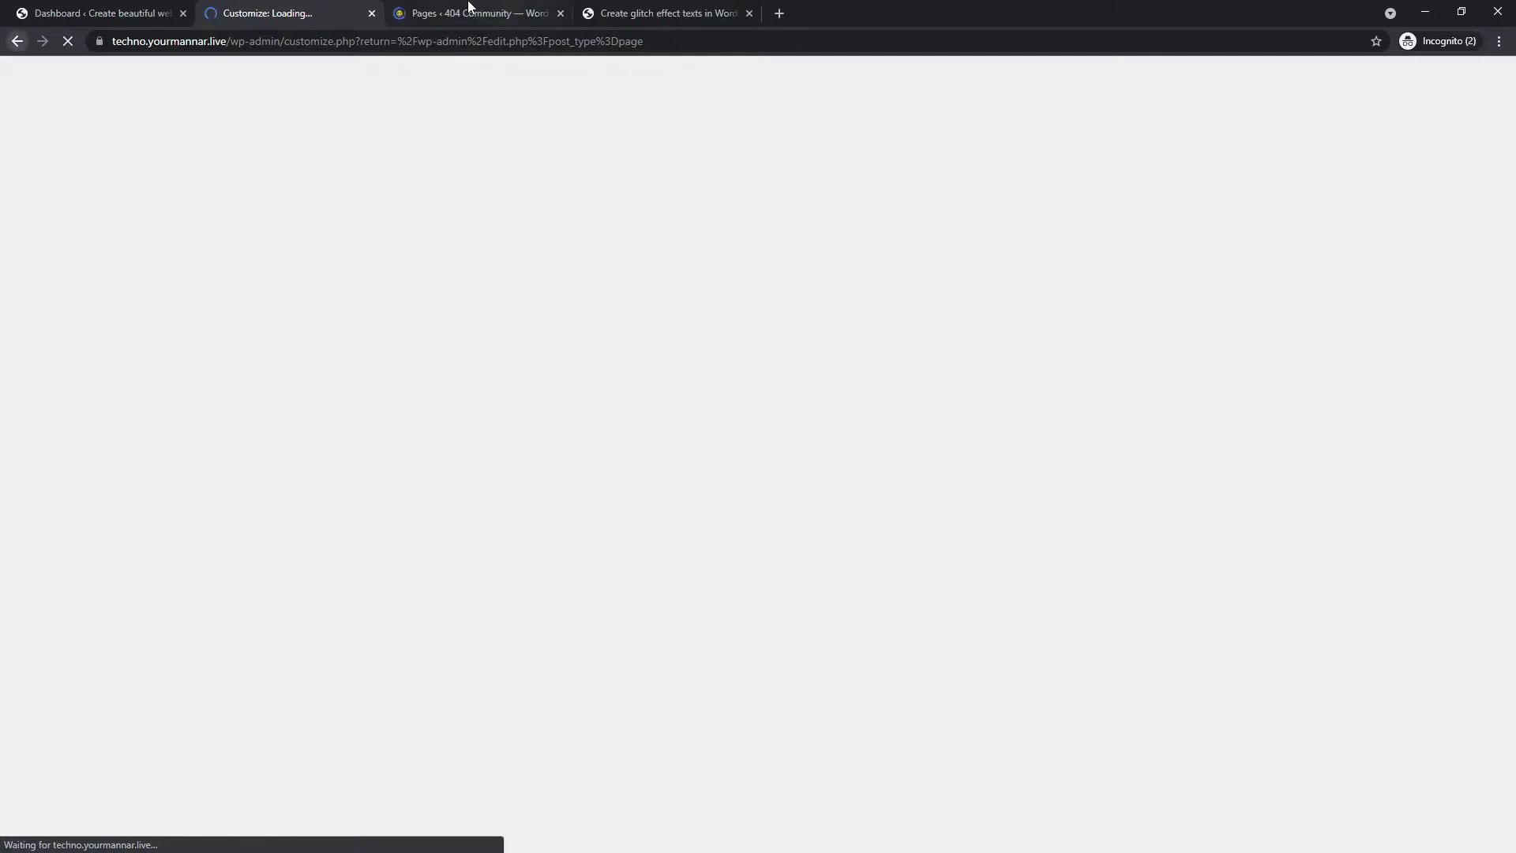
drag(467, 7, 284, 9)
click(422, 9)
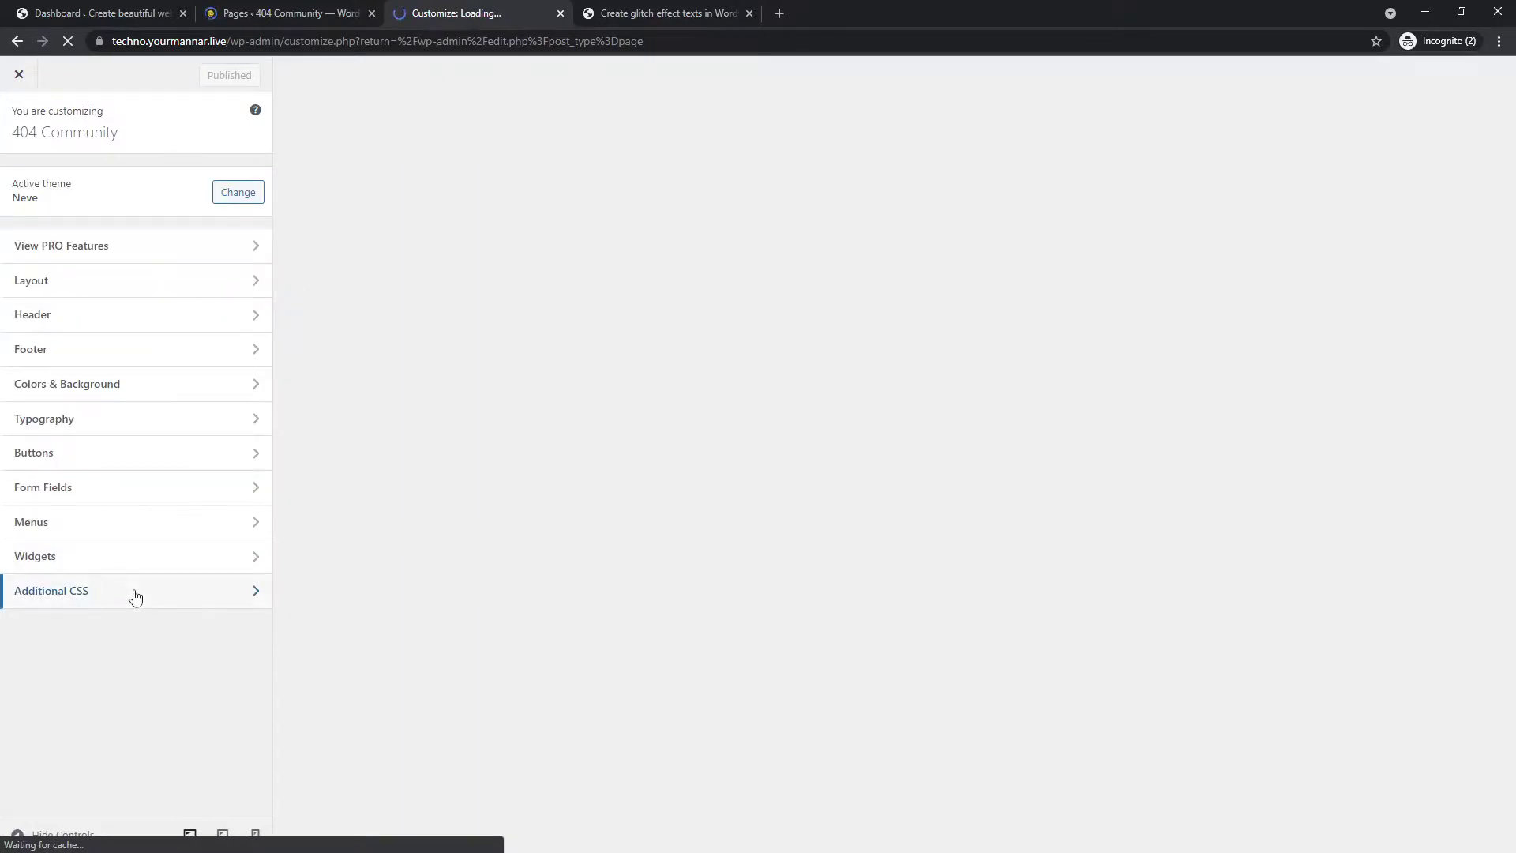
Paste the copied glitch code into the site's Additional CSS and publish the change
click(135, 594)
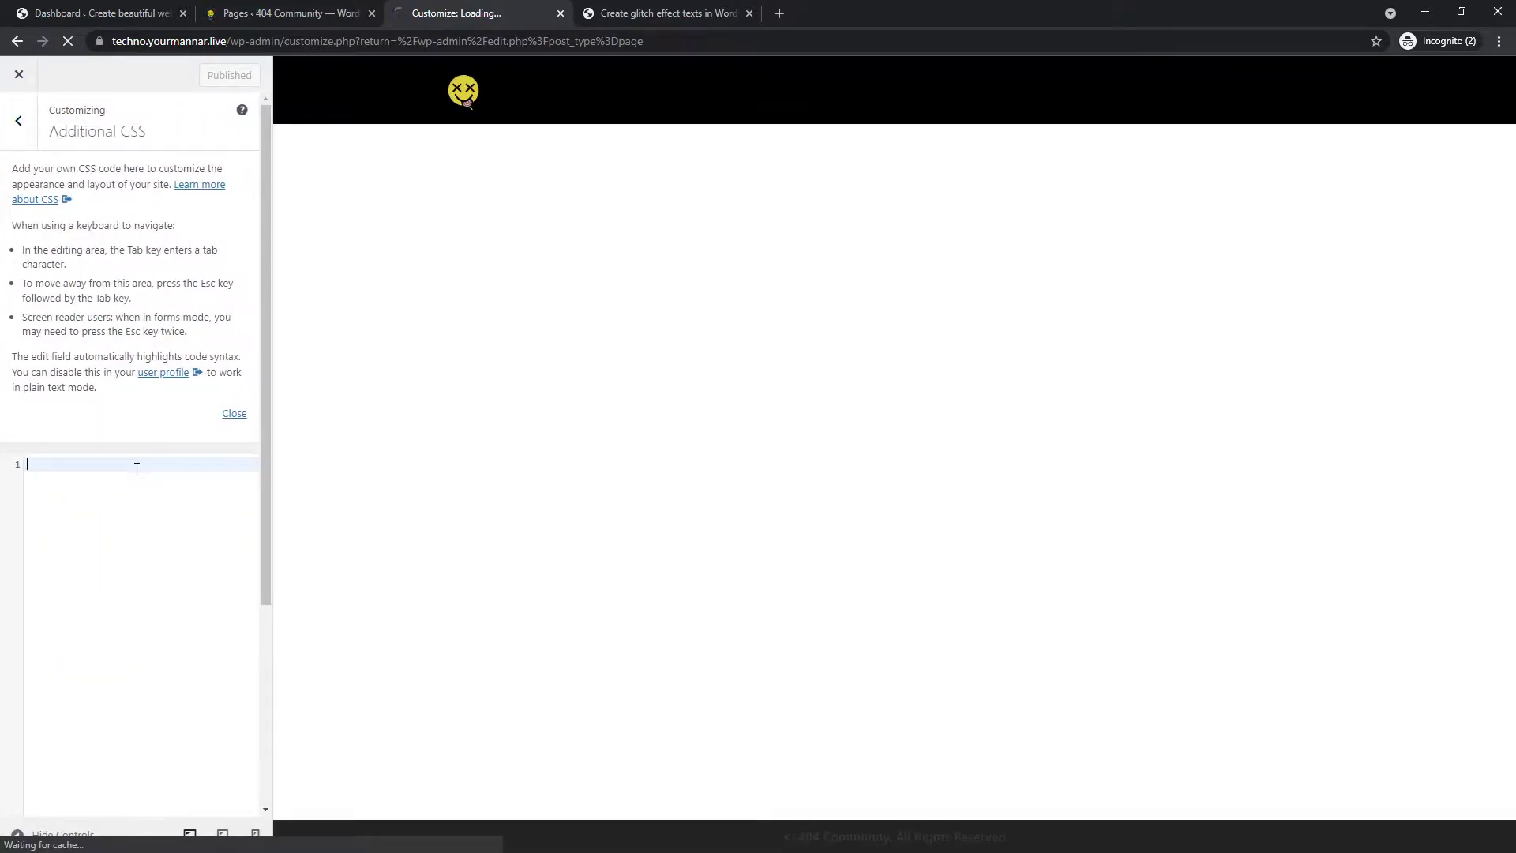
key(ctrl+v)
scroll(135, 468, up, 15)
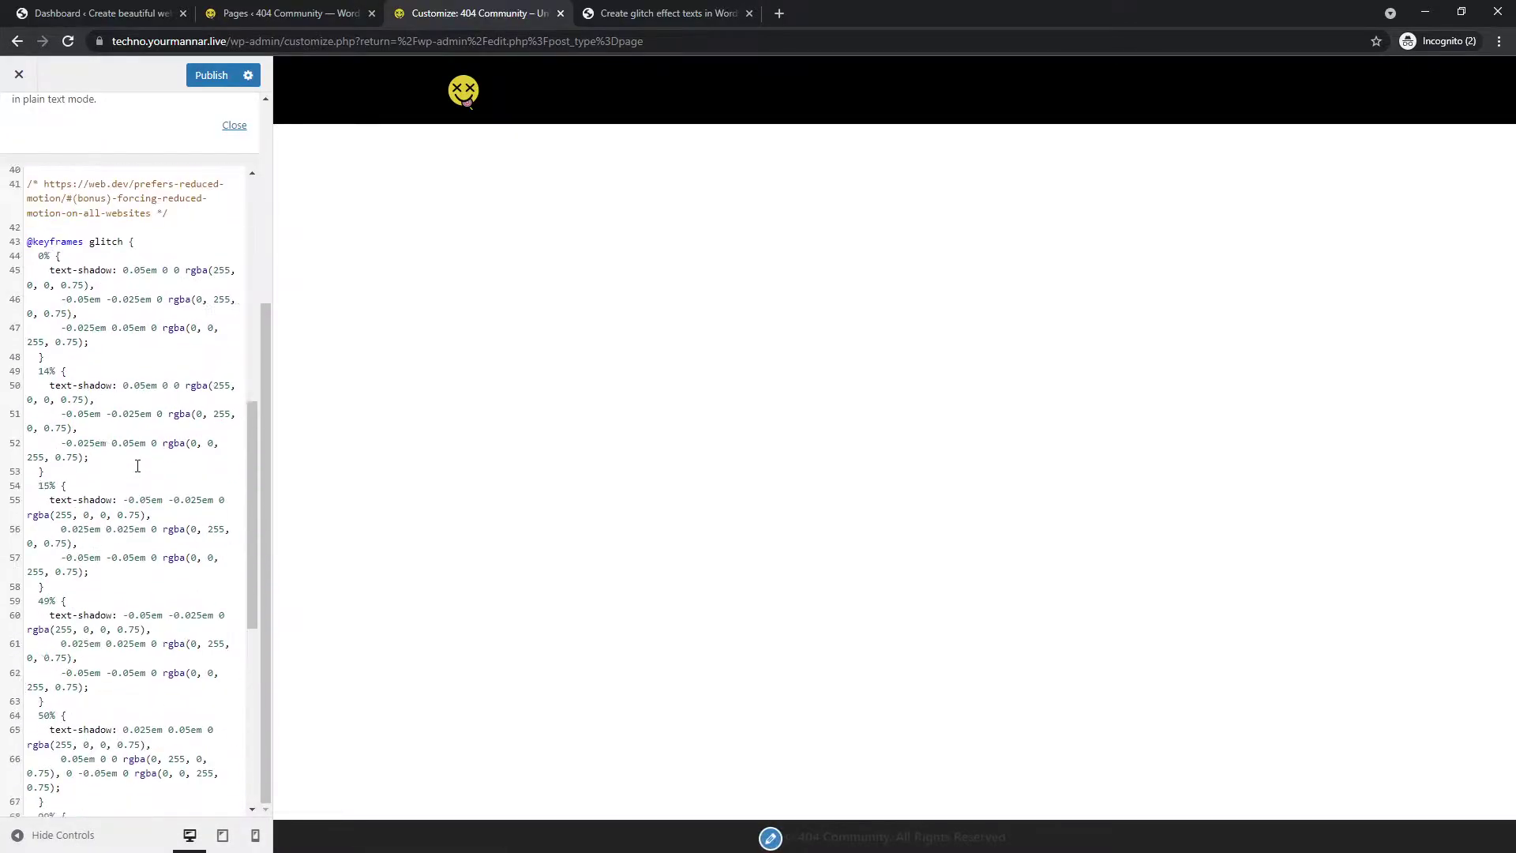
scroll(135, 468, up, 4)
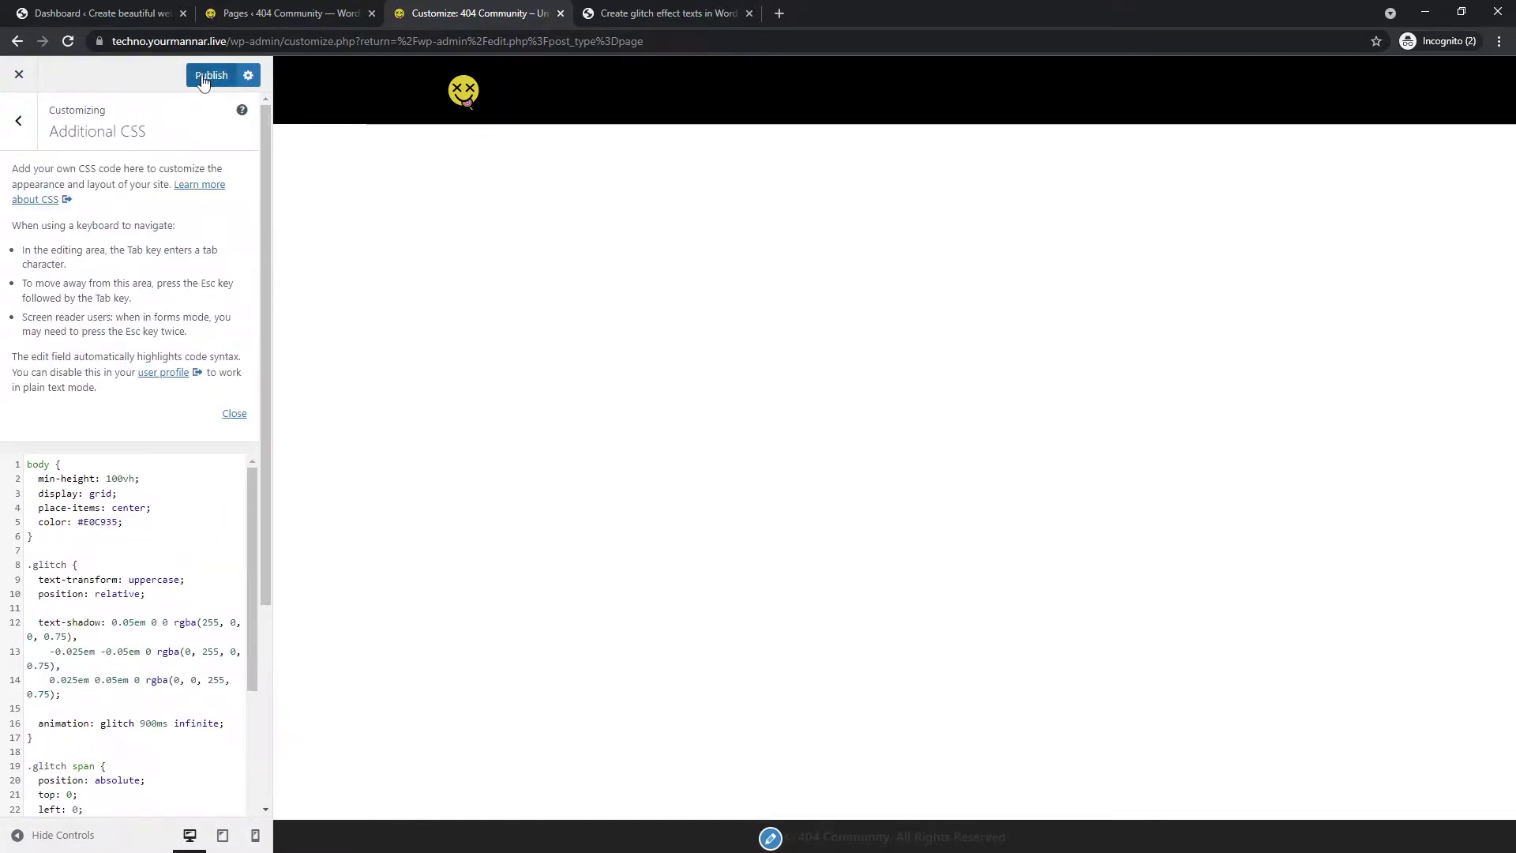
click(207, 76)
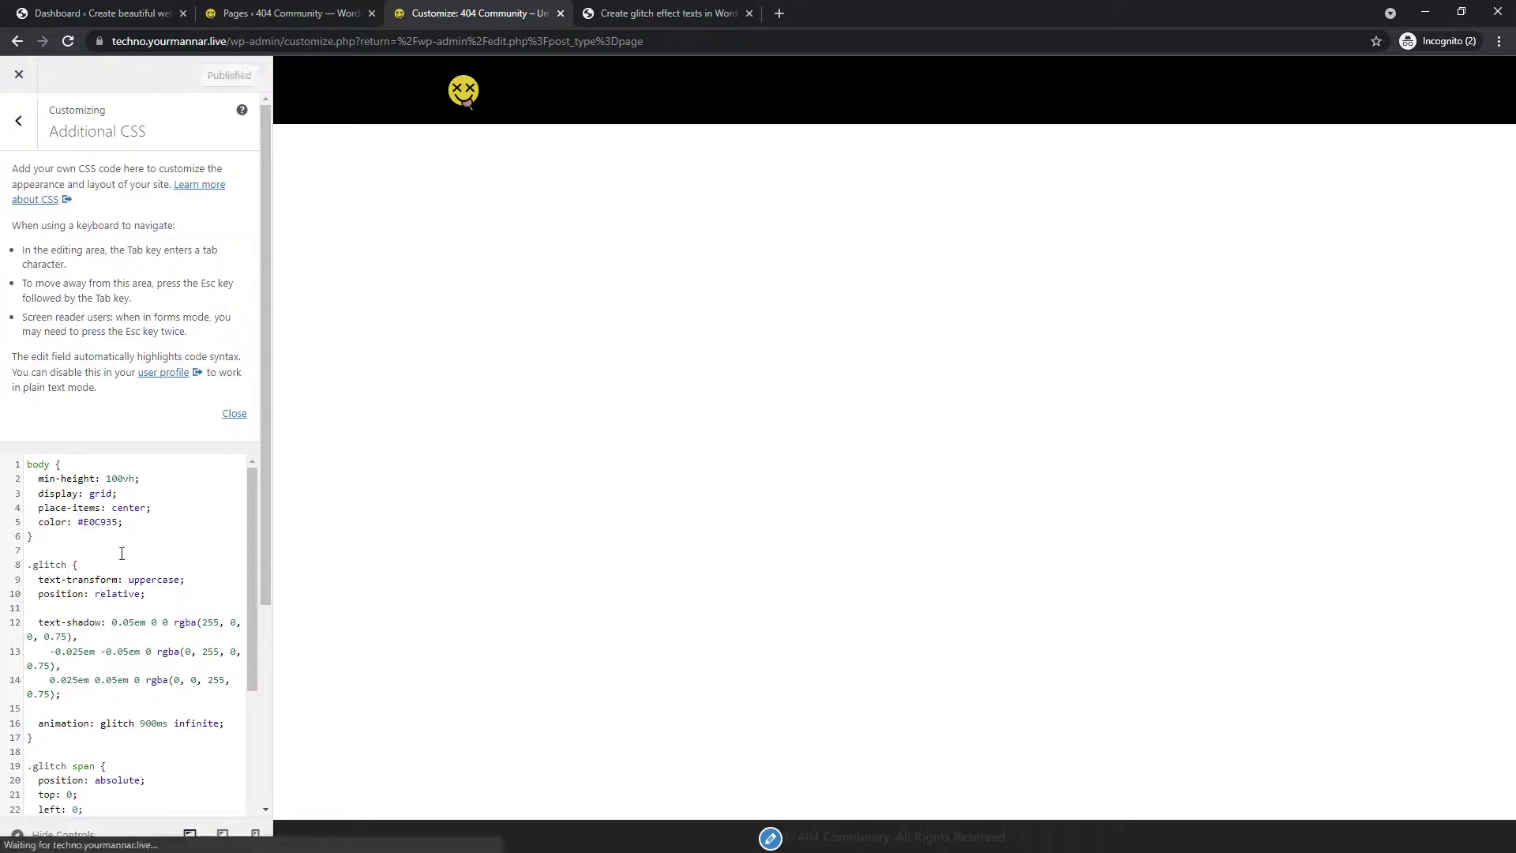
Open the Glitch text page for editing with Elementor in a new tab from the Pages list
click(294, 10)
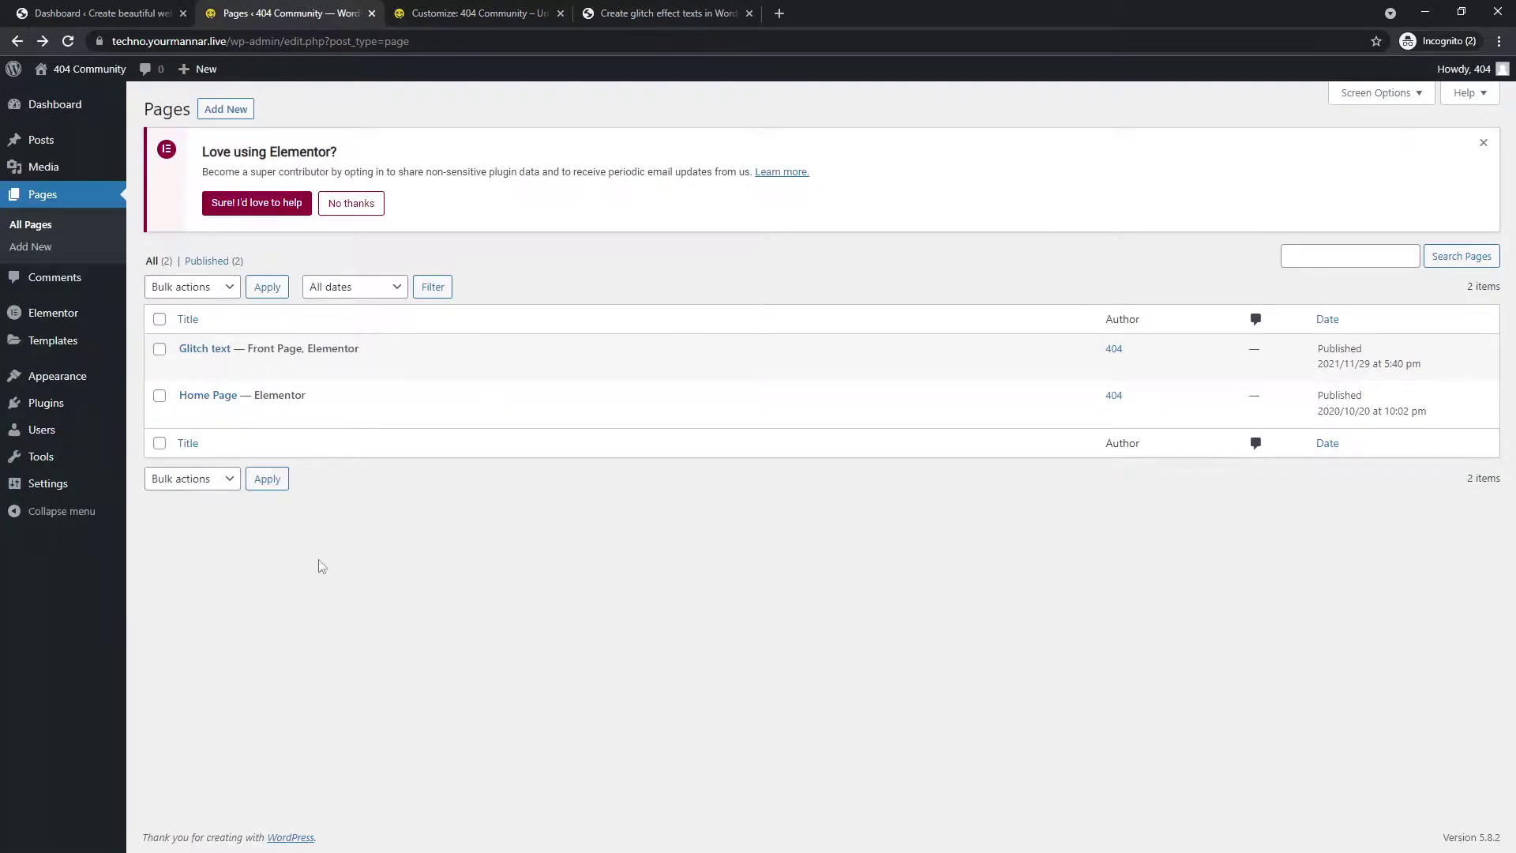
middle_click(363, 368)
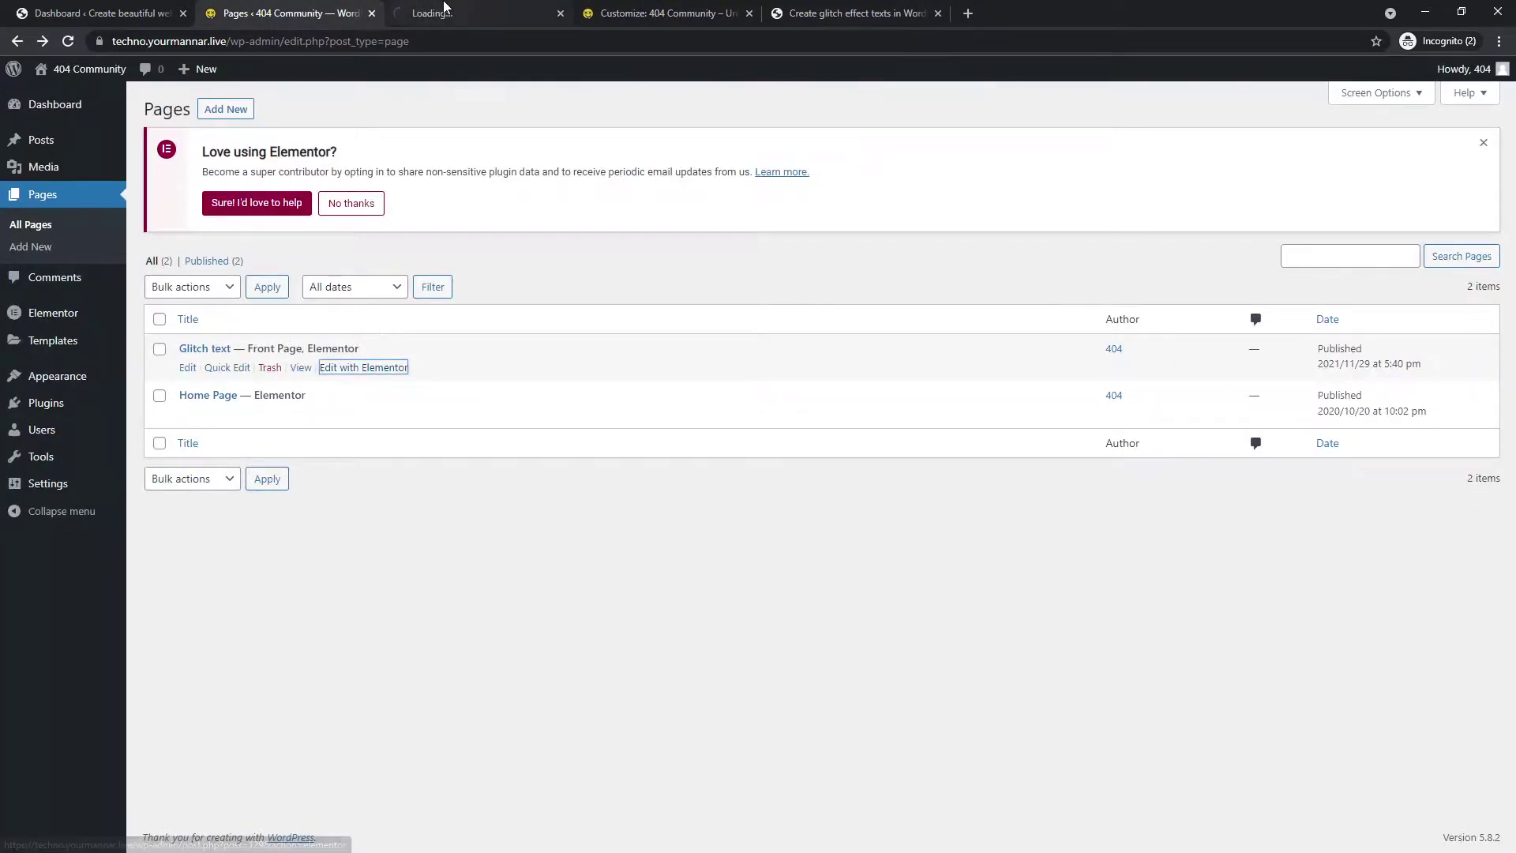
click(445, 6)
Go to the guide's section on adding the glitch class and copy the Welcome h1 HTML snippet
click(842, 6)
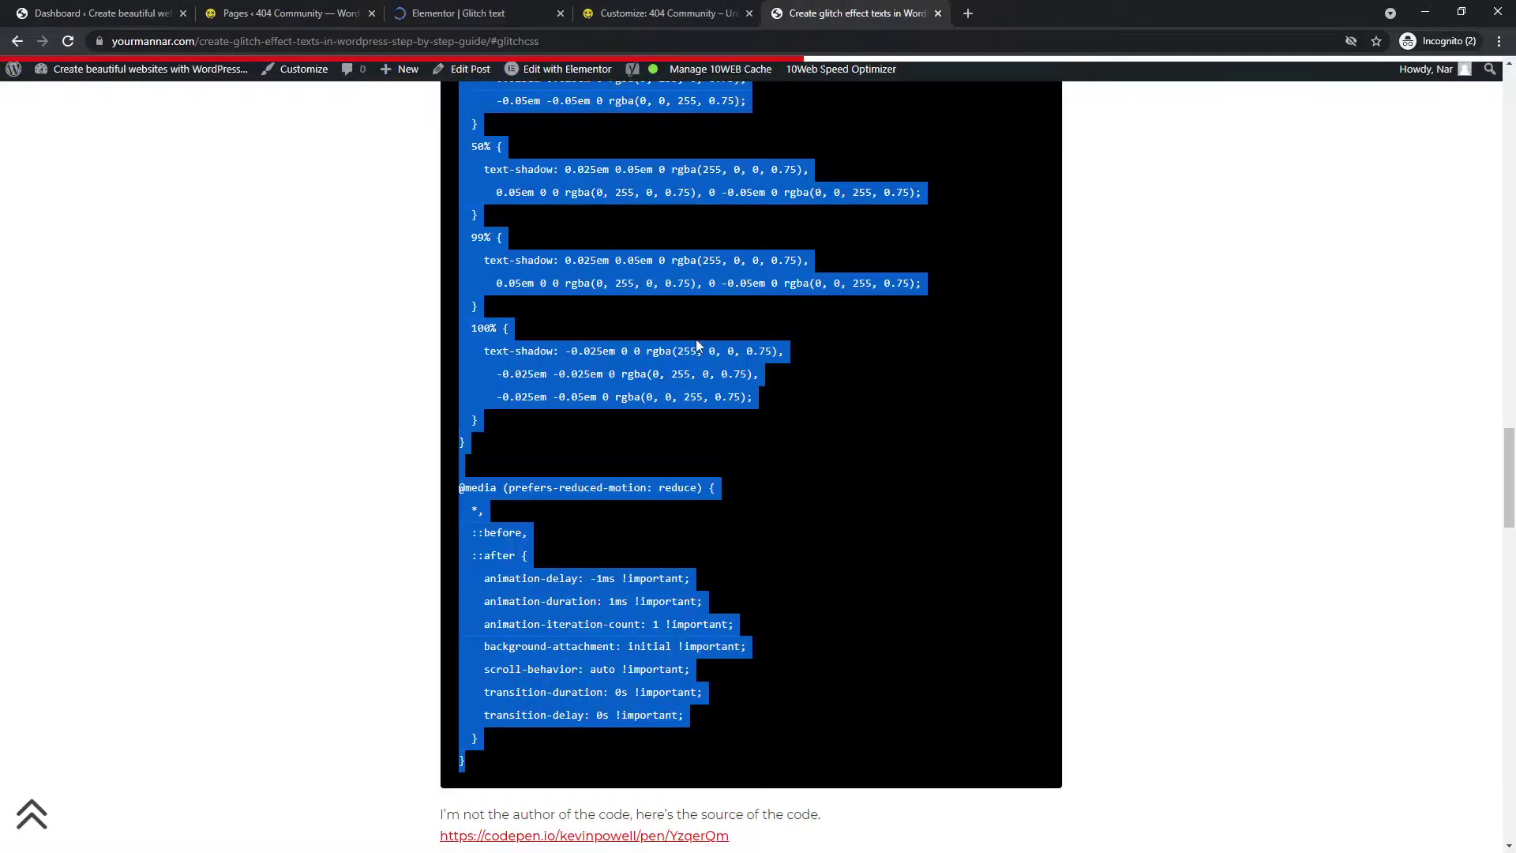
scroll(698, 345, down, 4)
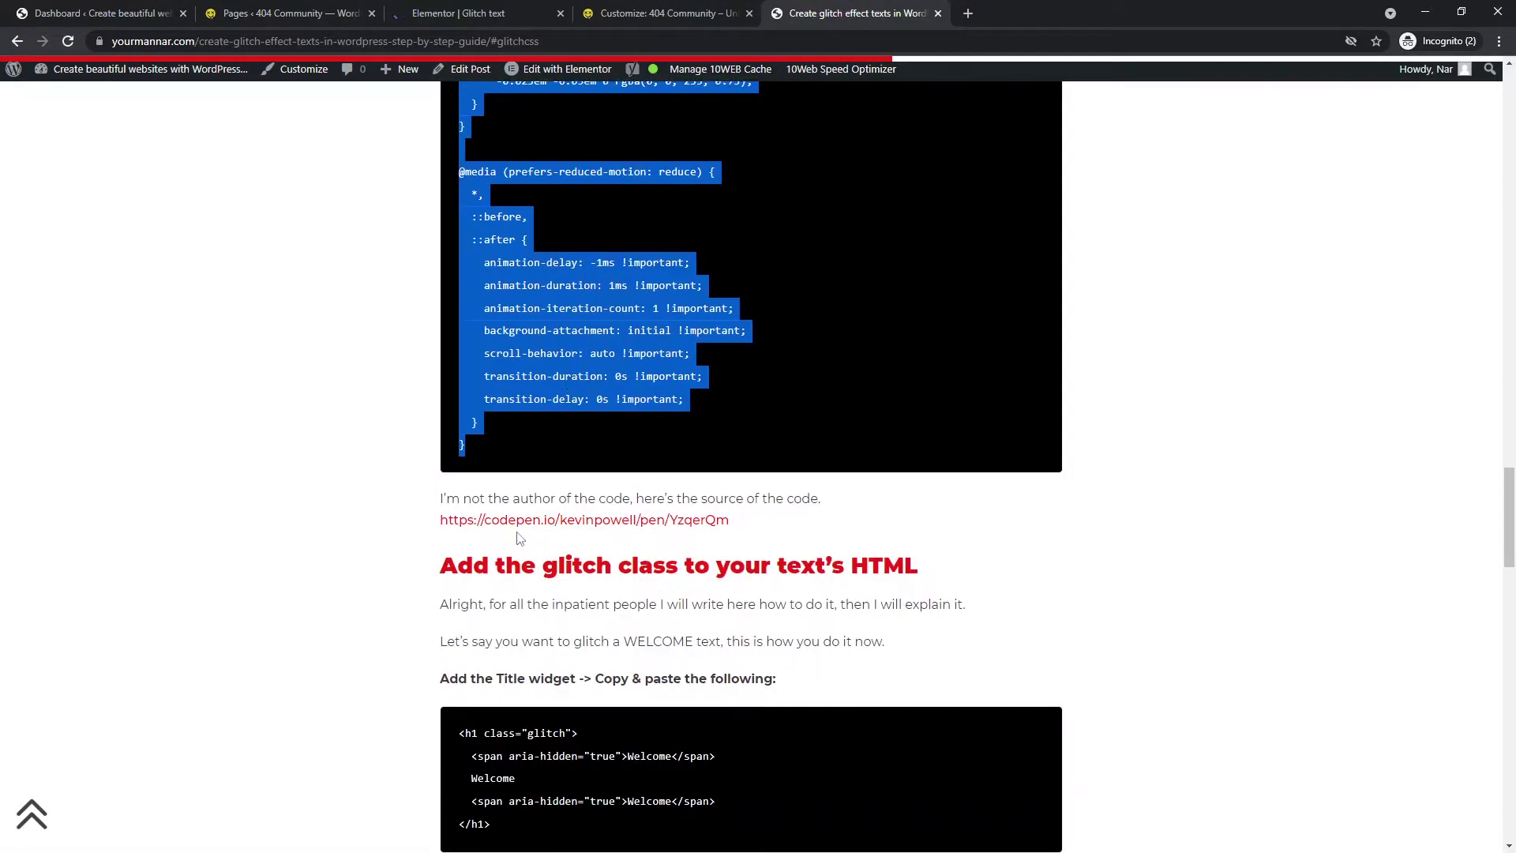
drag(495, 564, 713, 593)
scroll(713, 594, up, 15)
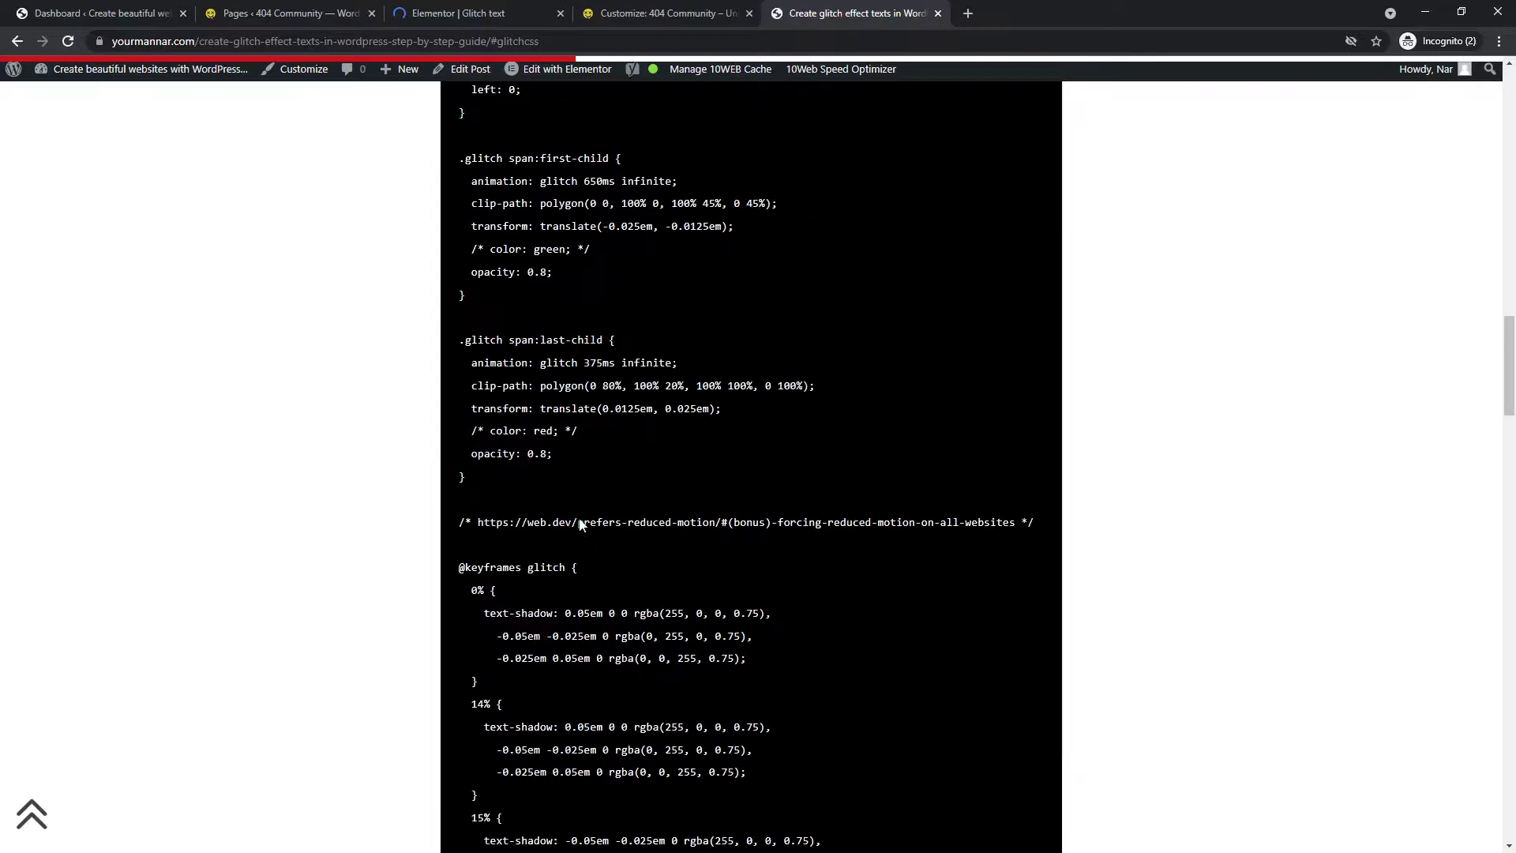
scroll(557, 509, up, 12)
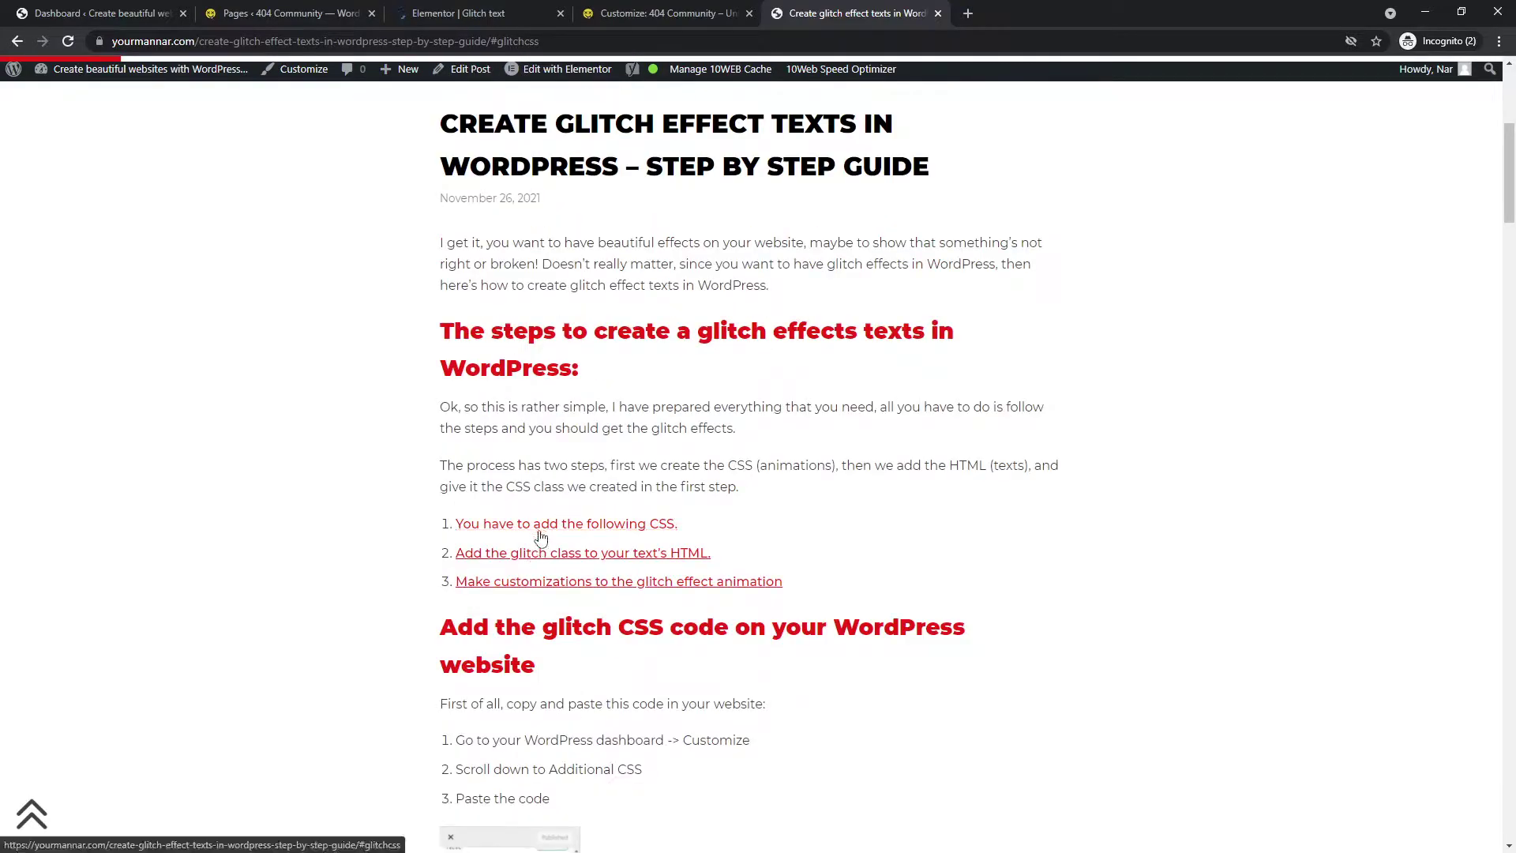
click(598, 555)
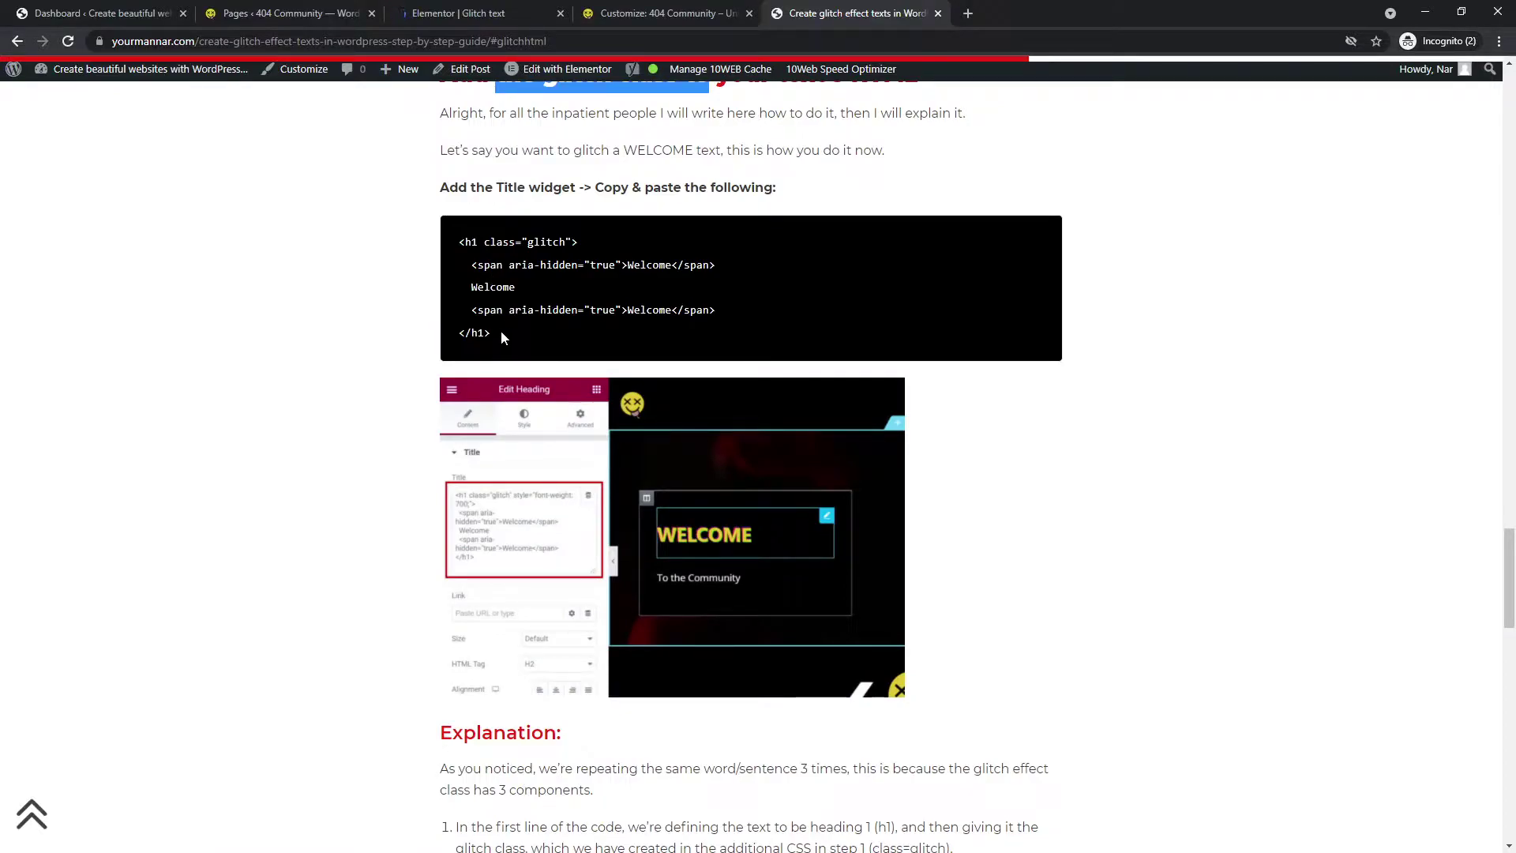
drag(510, 339, 451, 250)
key(ctrl+c)
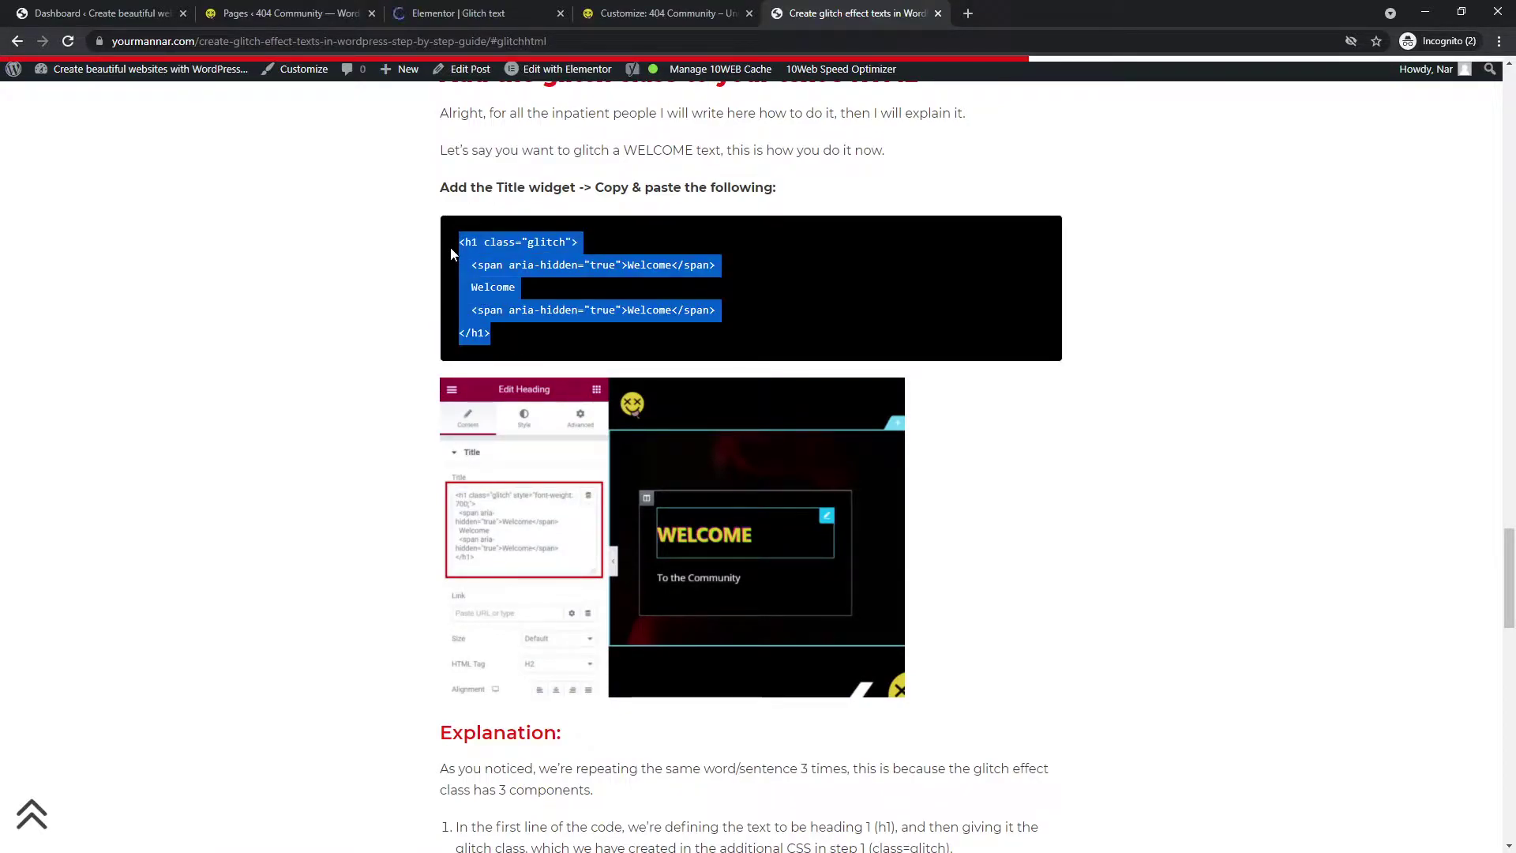
Add a Heading widget to the Glitch text page and replace its placeholder title with the copied glitch HTML
click(456, 8)
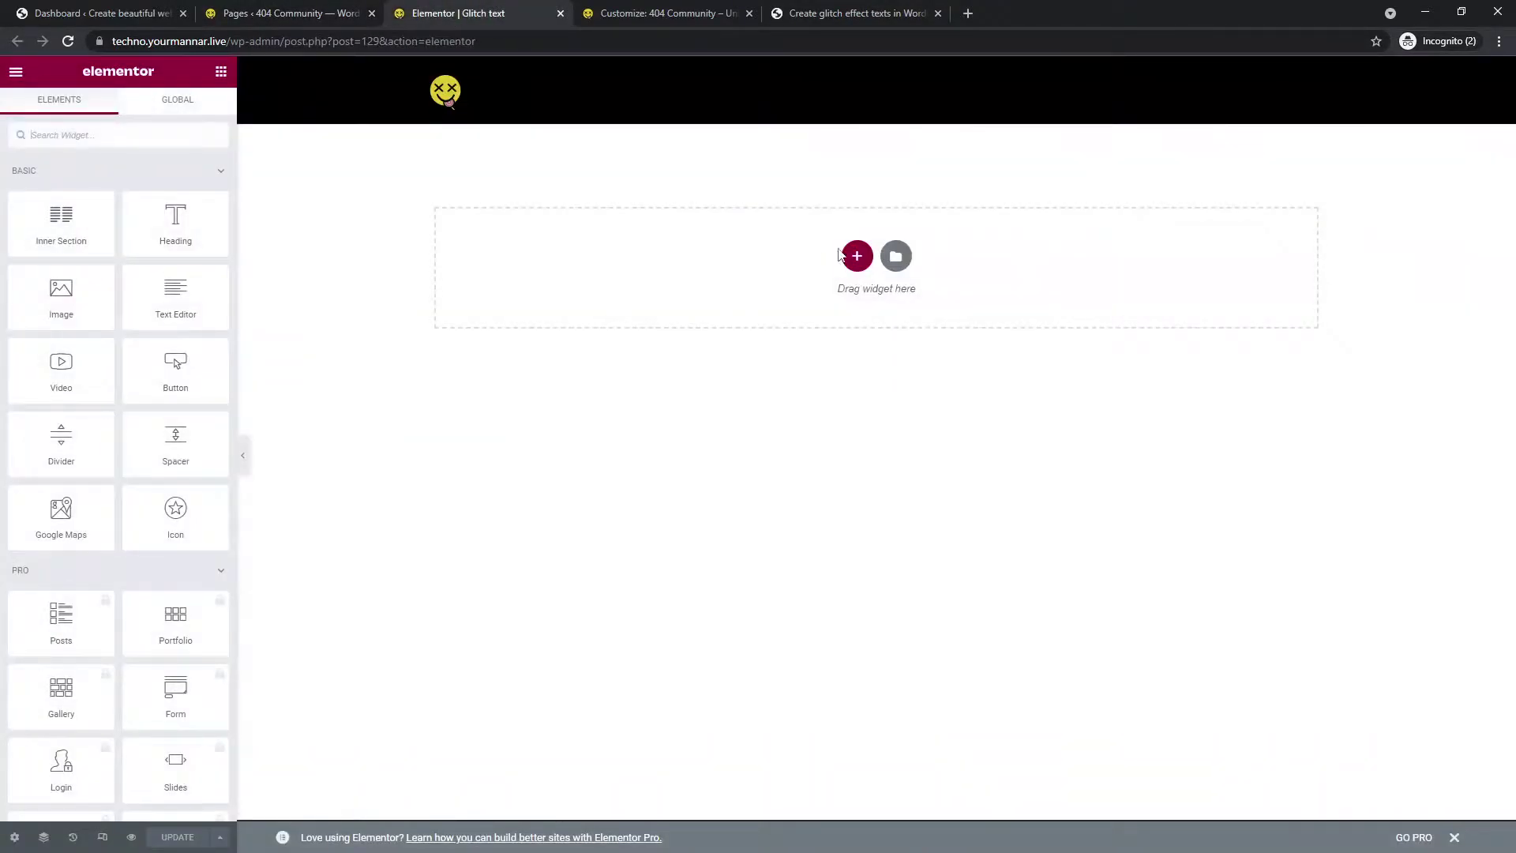
drag(189, 229, 857, 234)
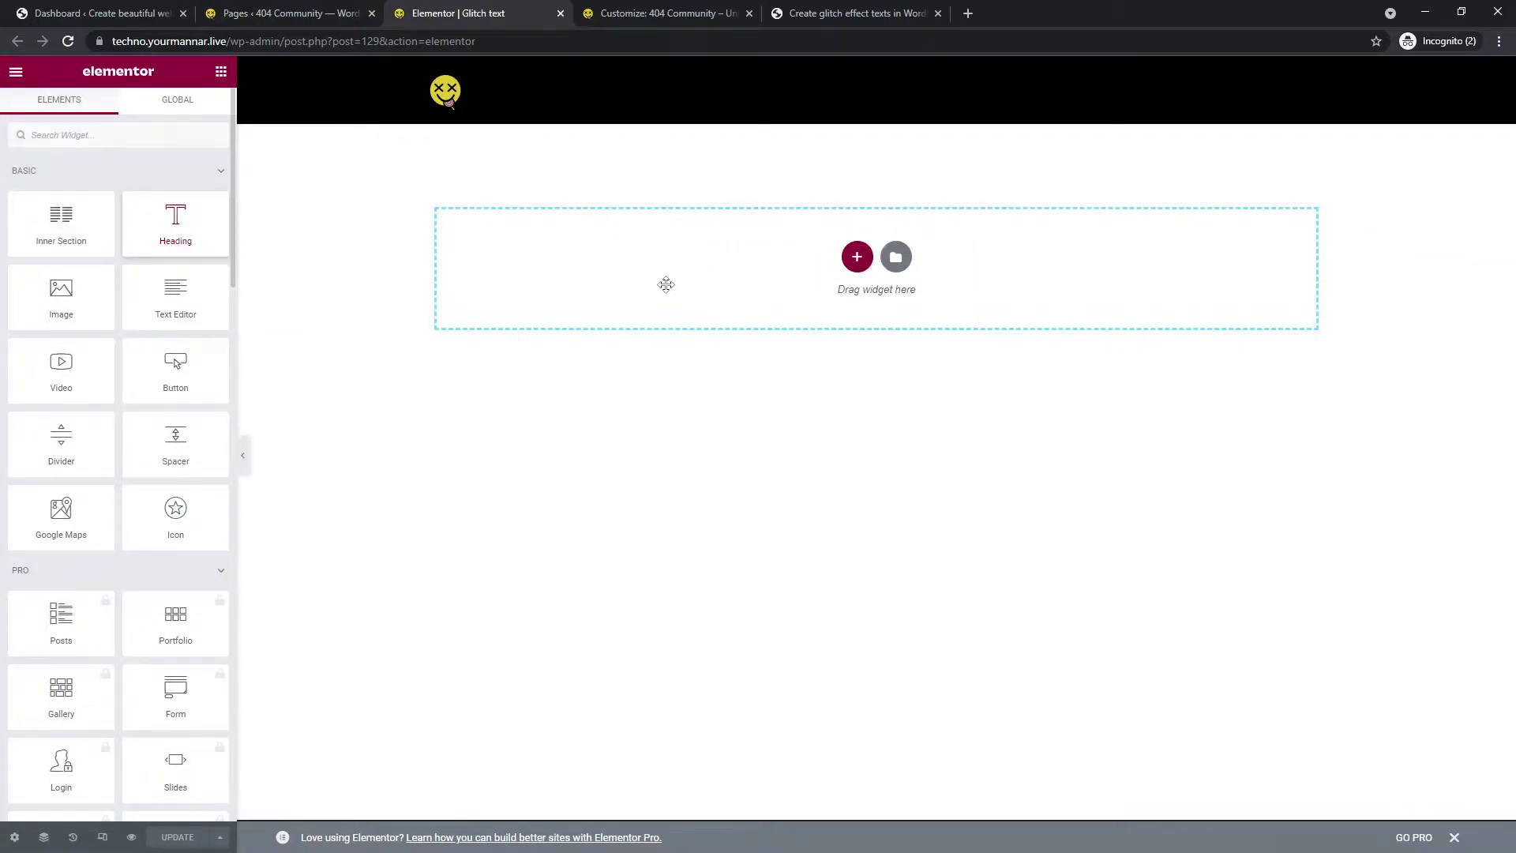
double_click(138, 226)
key(ctrl+a)
click(691, 11)
click(458, 12)
click(857, 12)
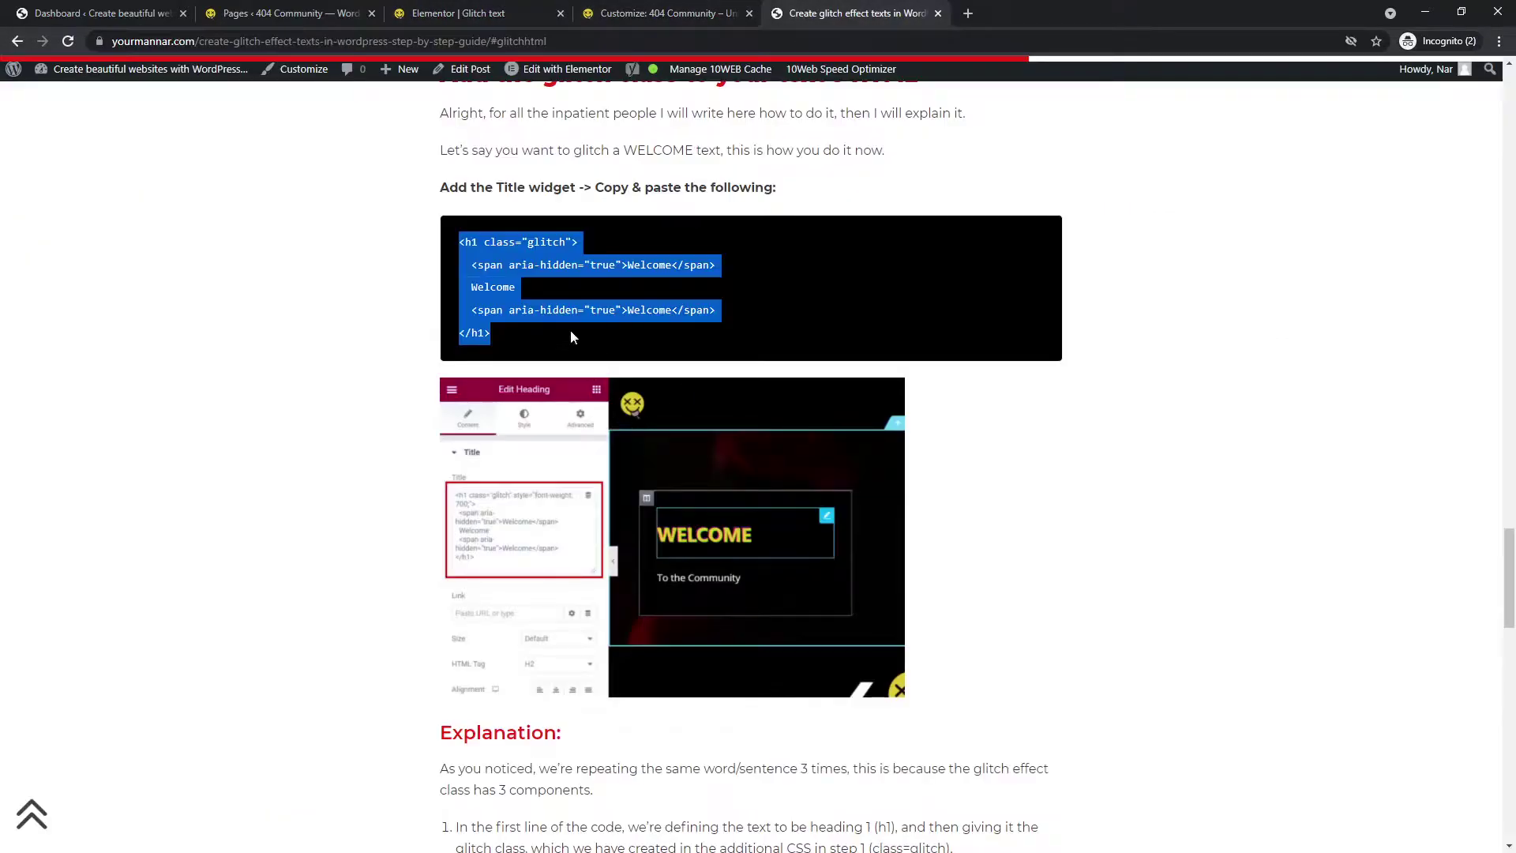
click(458, 12)
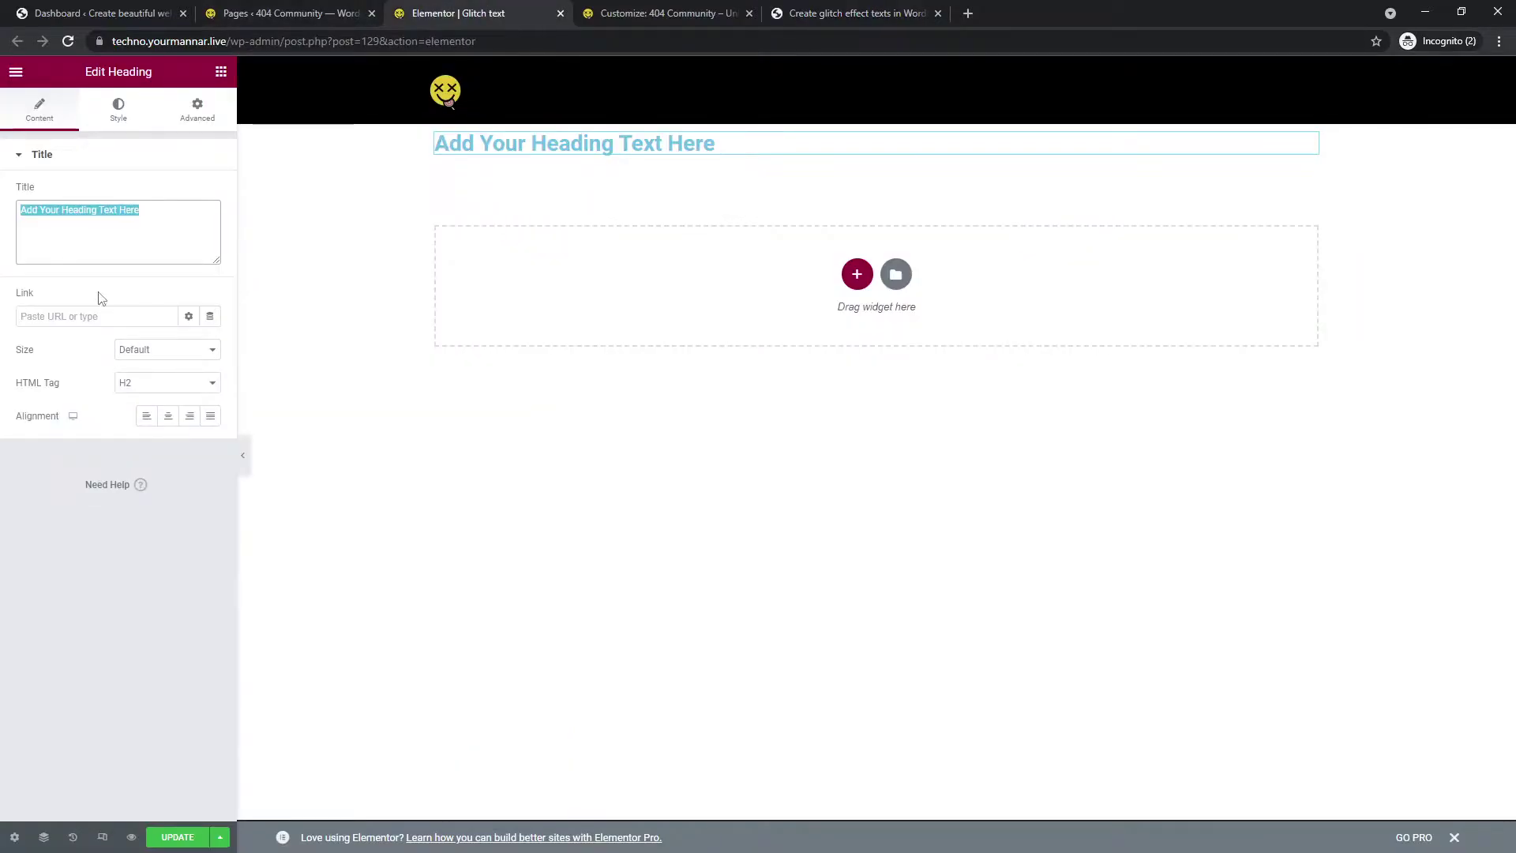
key(ctrl+v)
Change the outer h1 tags in the title's HTML to span tags and set the heading's HTML tag to H1
double_click(29, 210)
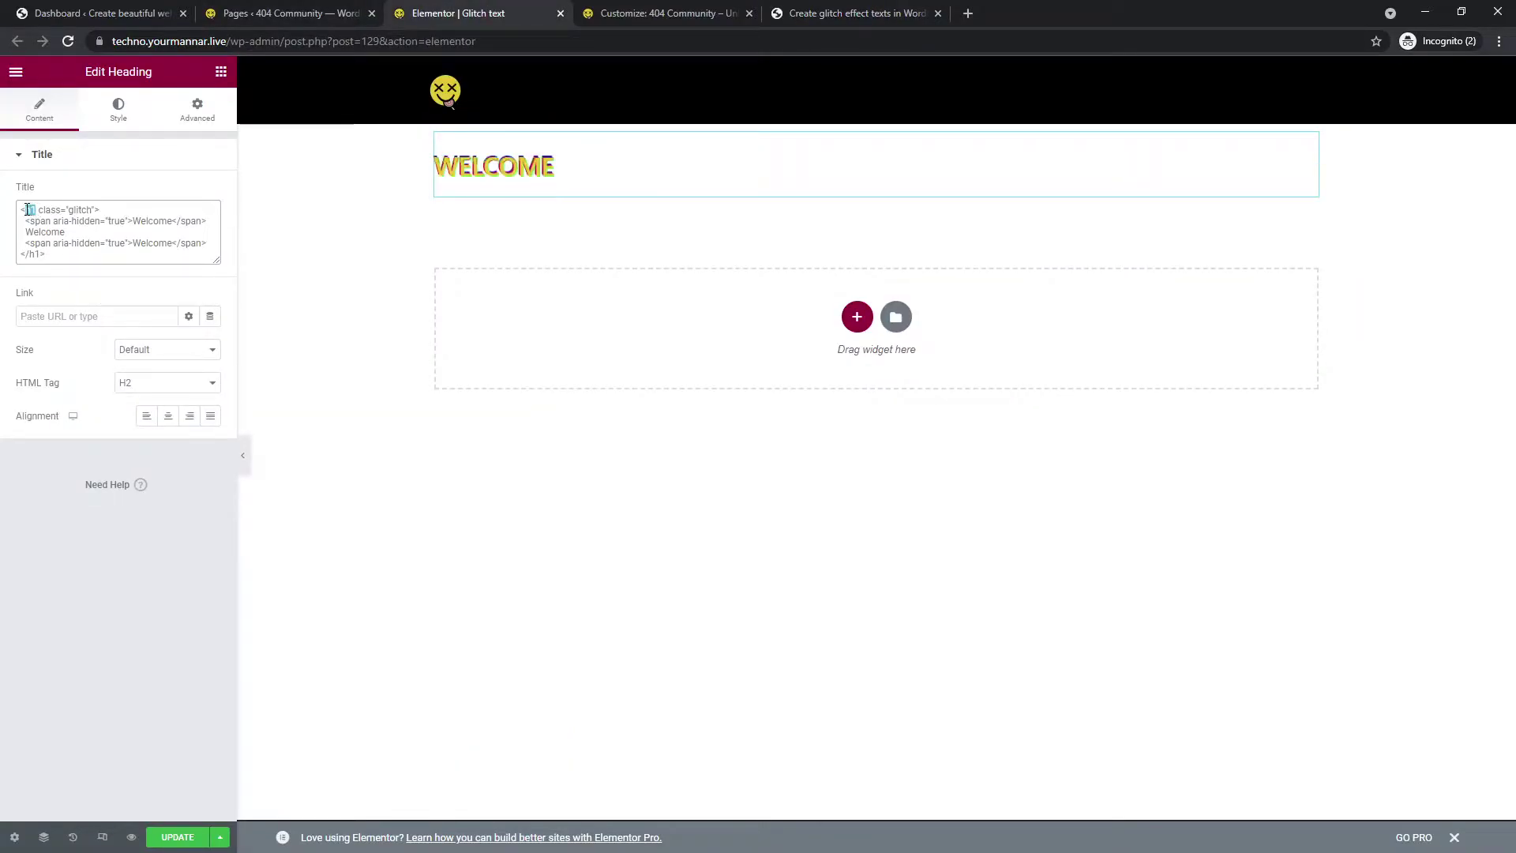
text(pan)
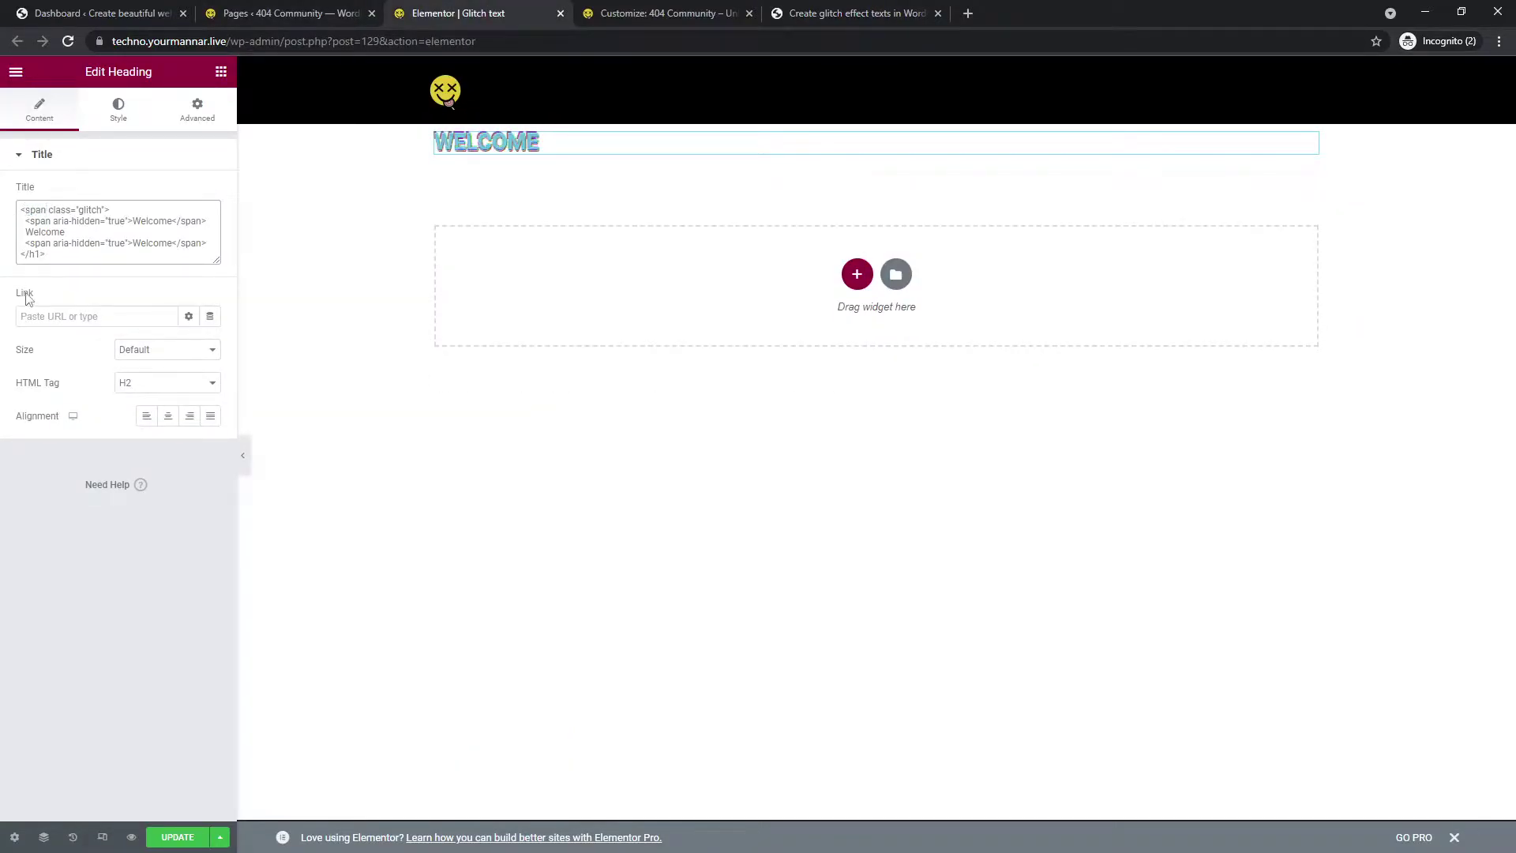
double_click(33, 254)
click(153, 384)
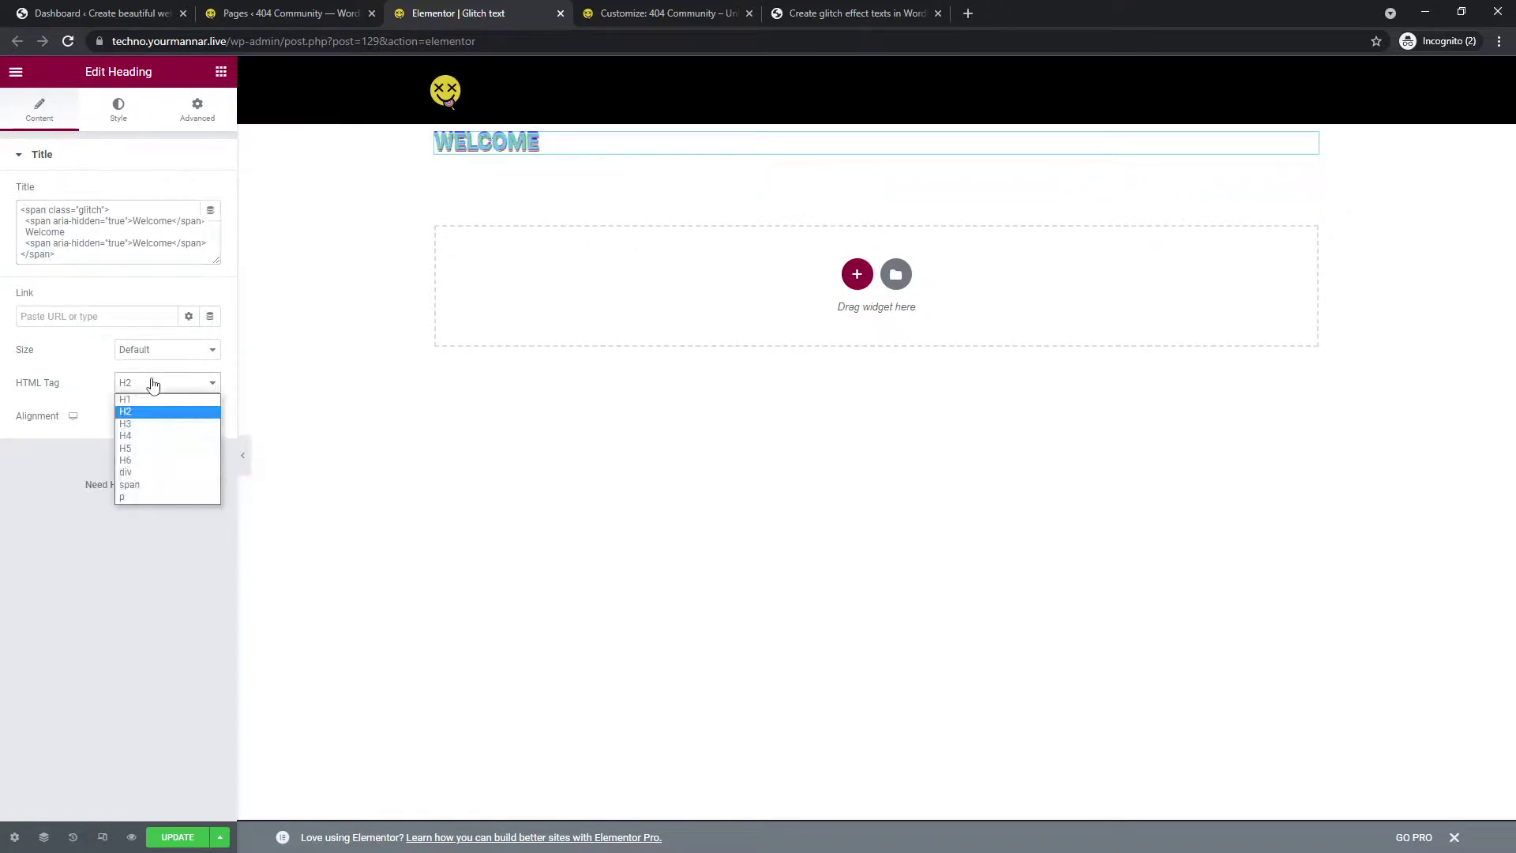
click(159, 407)
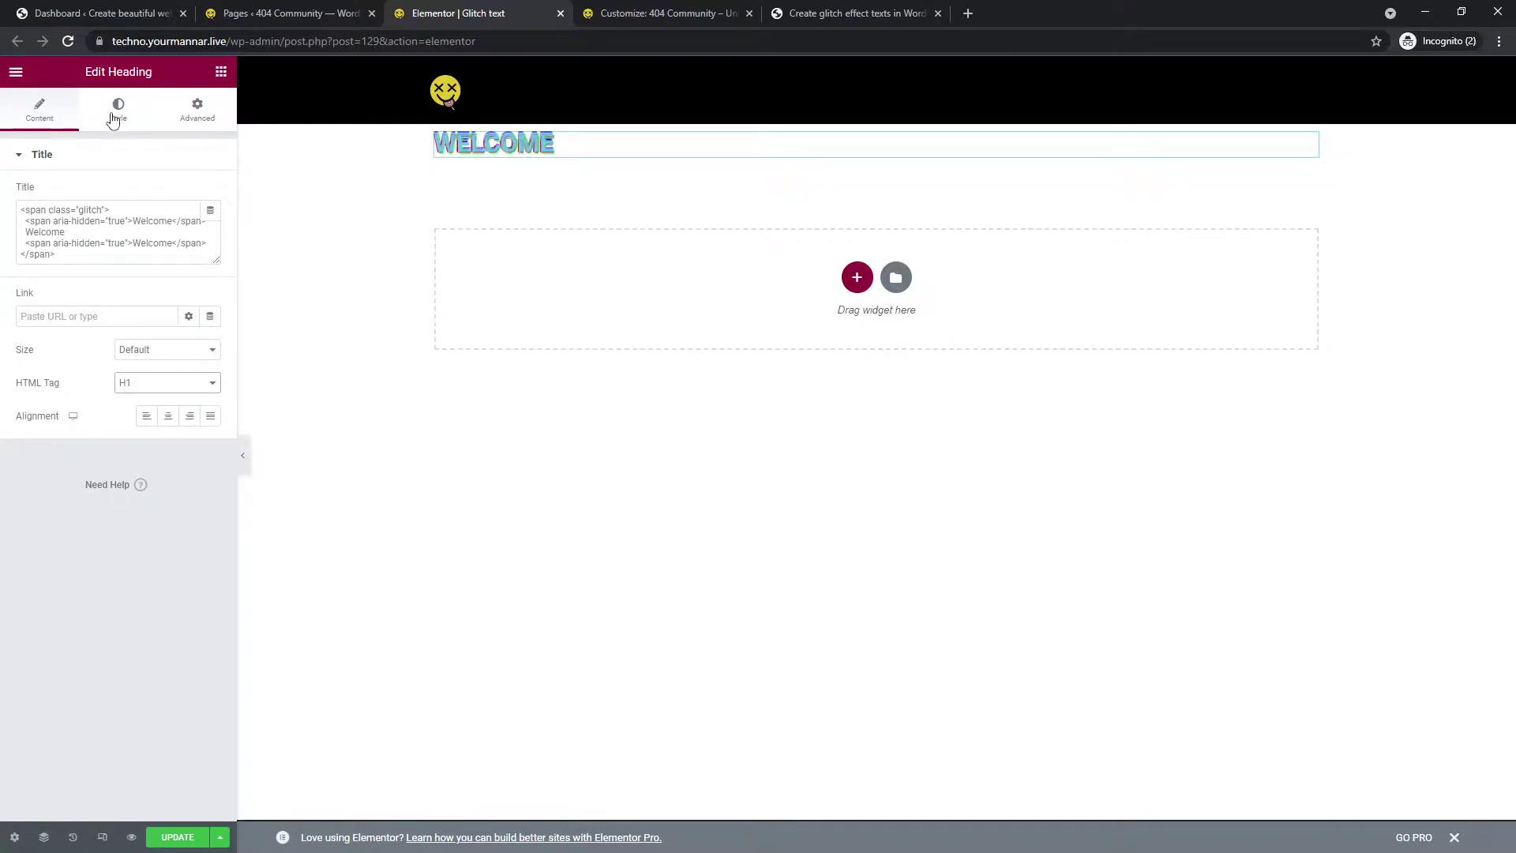
Set the heading's typography size to about 198 px
click(113, 118)
click(210, 226)
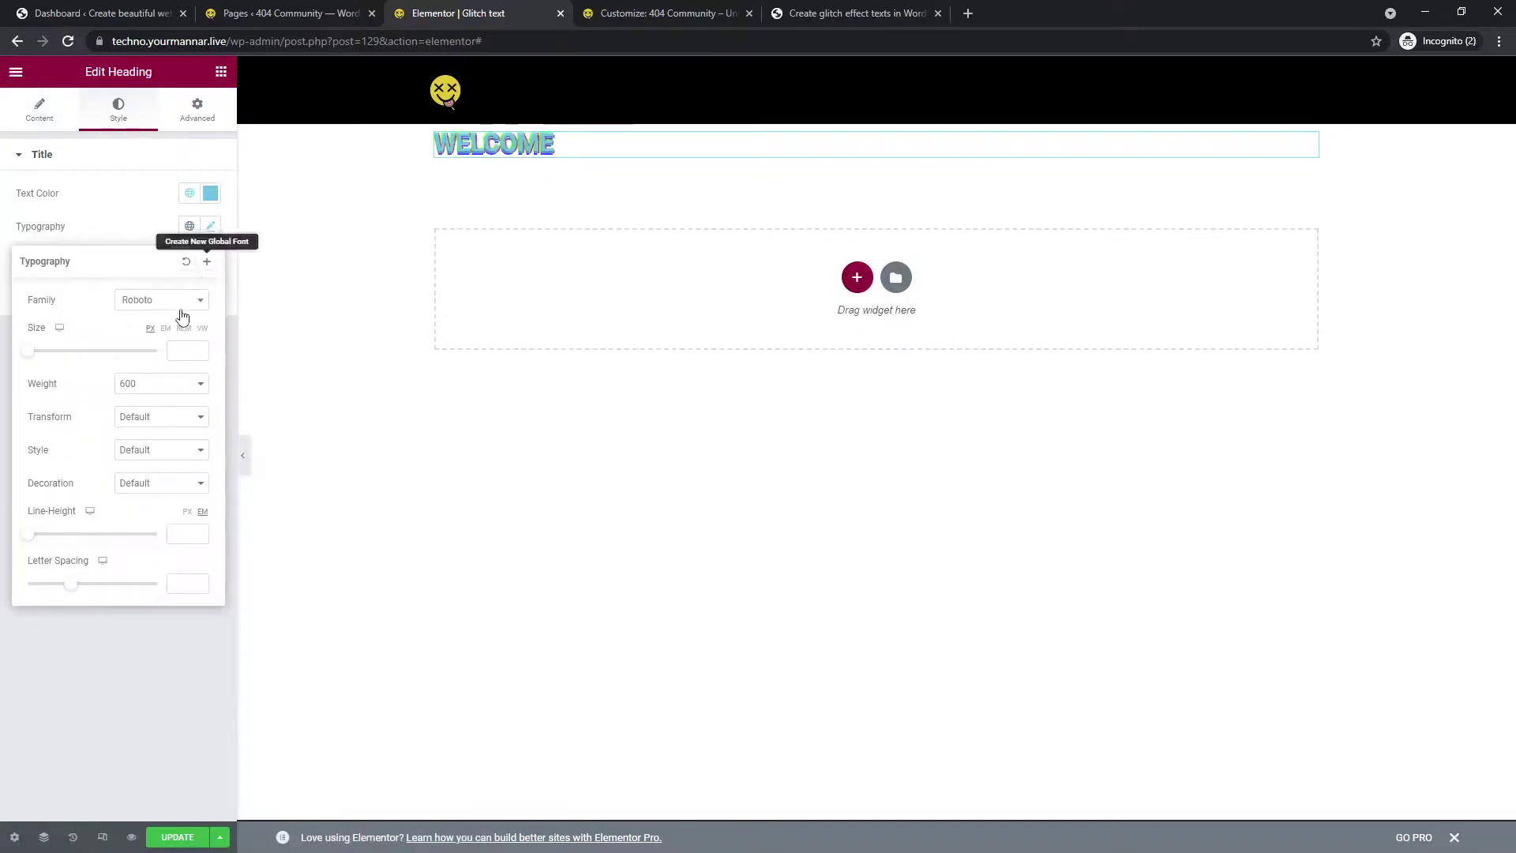
drag(34, 356, 160, 359)
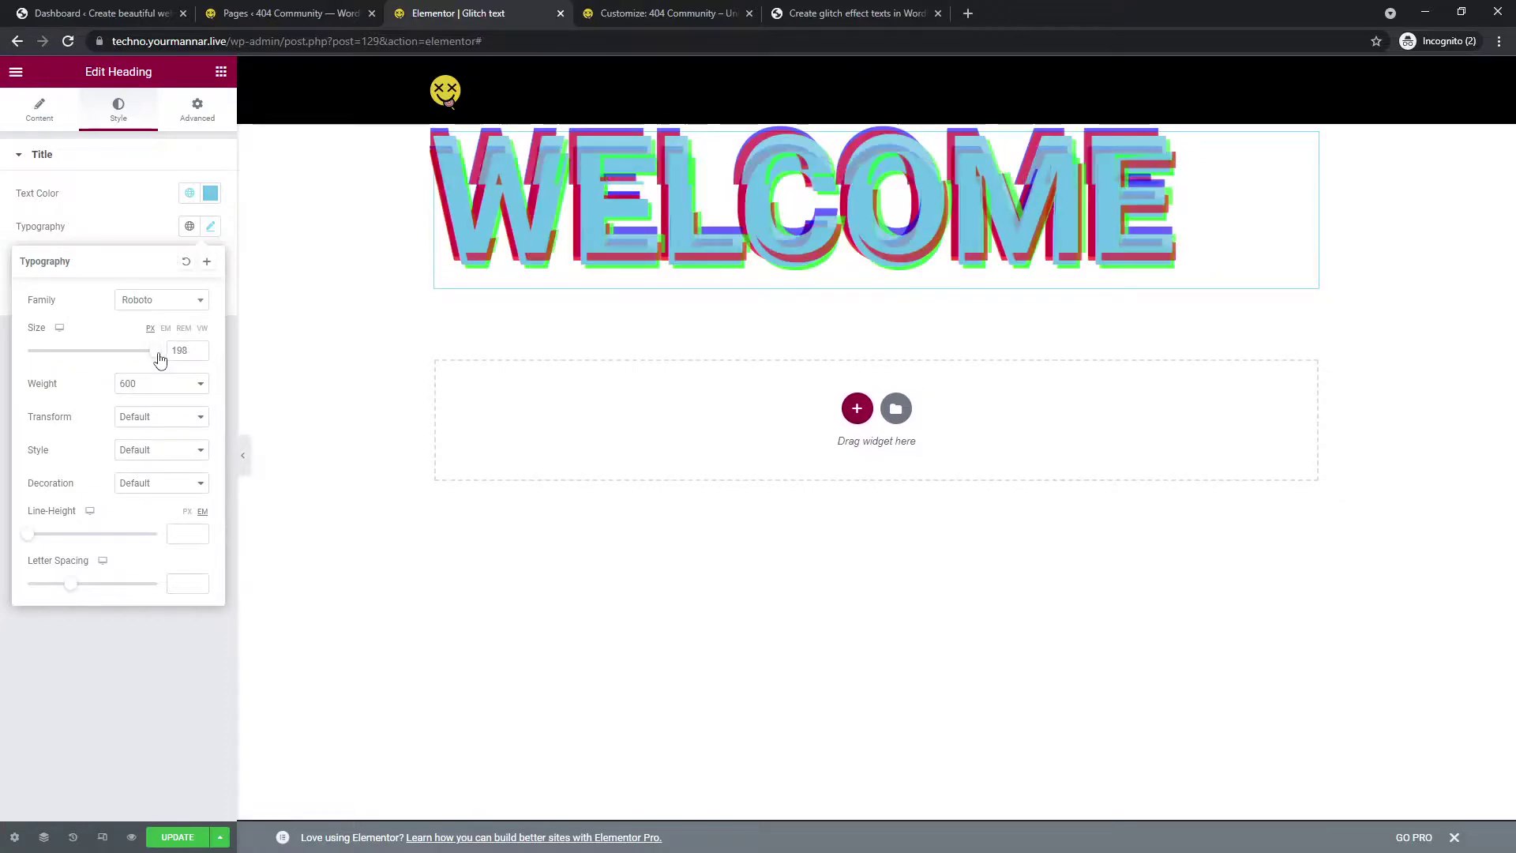
Set the heading's text colour to black (#000000) and center-align the heading
click(210, 192)
mouse_move(166, 305)
mouse_down()
mouse_move(213, 405)
mouse_move(82, 334)
mouse_move(15, 410)
mouse_up()
click(59, 397)
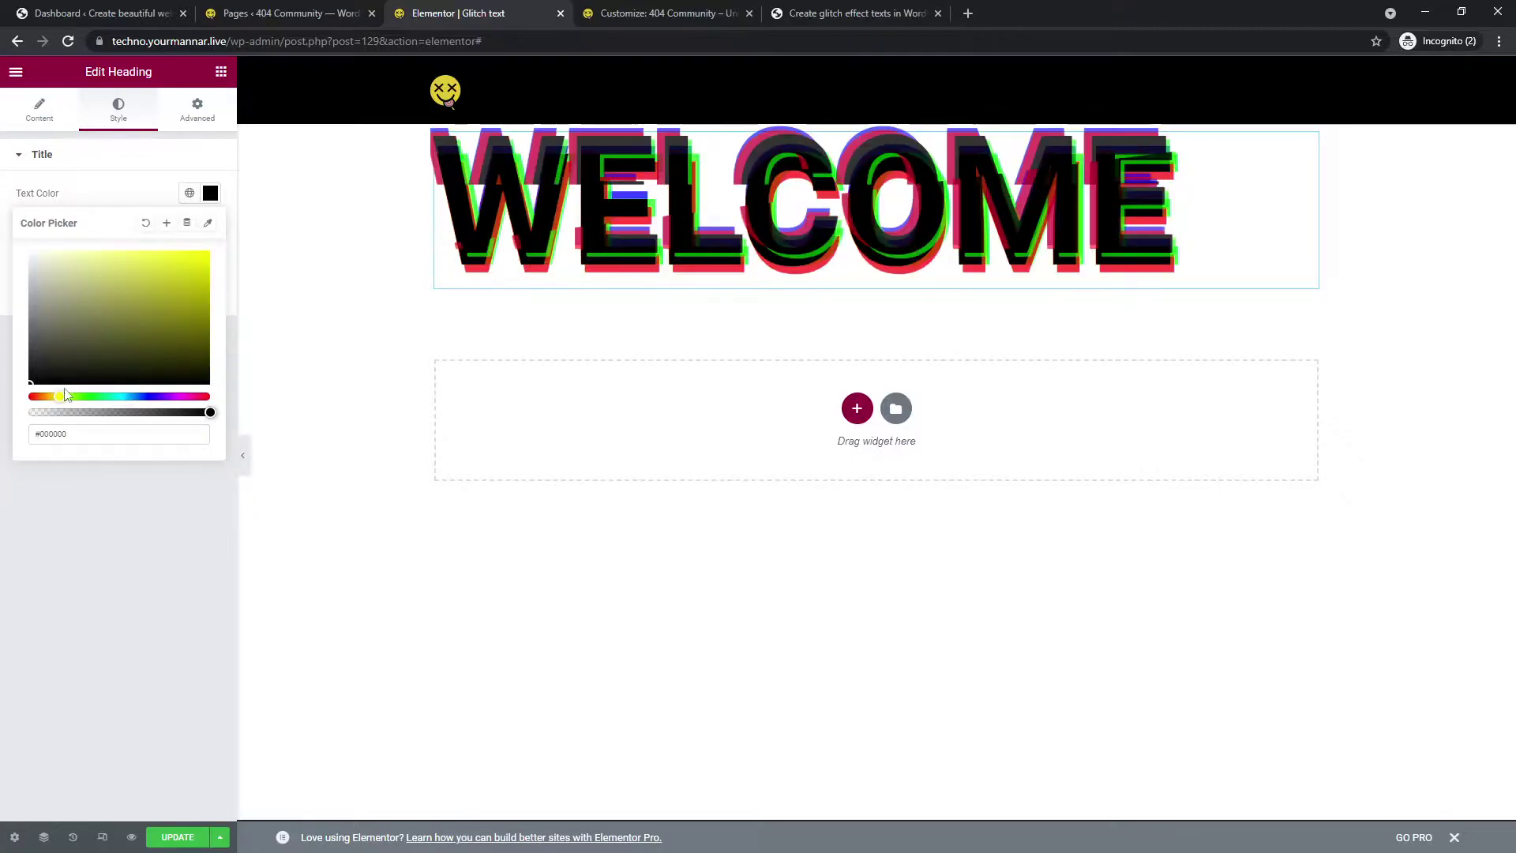
click(176, 253)
drag(209, 286, 4, 372)
click(116, 488)
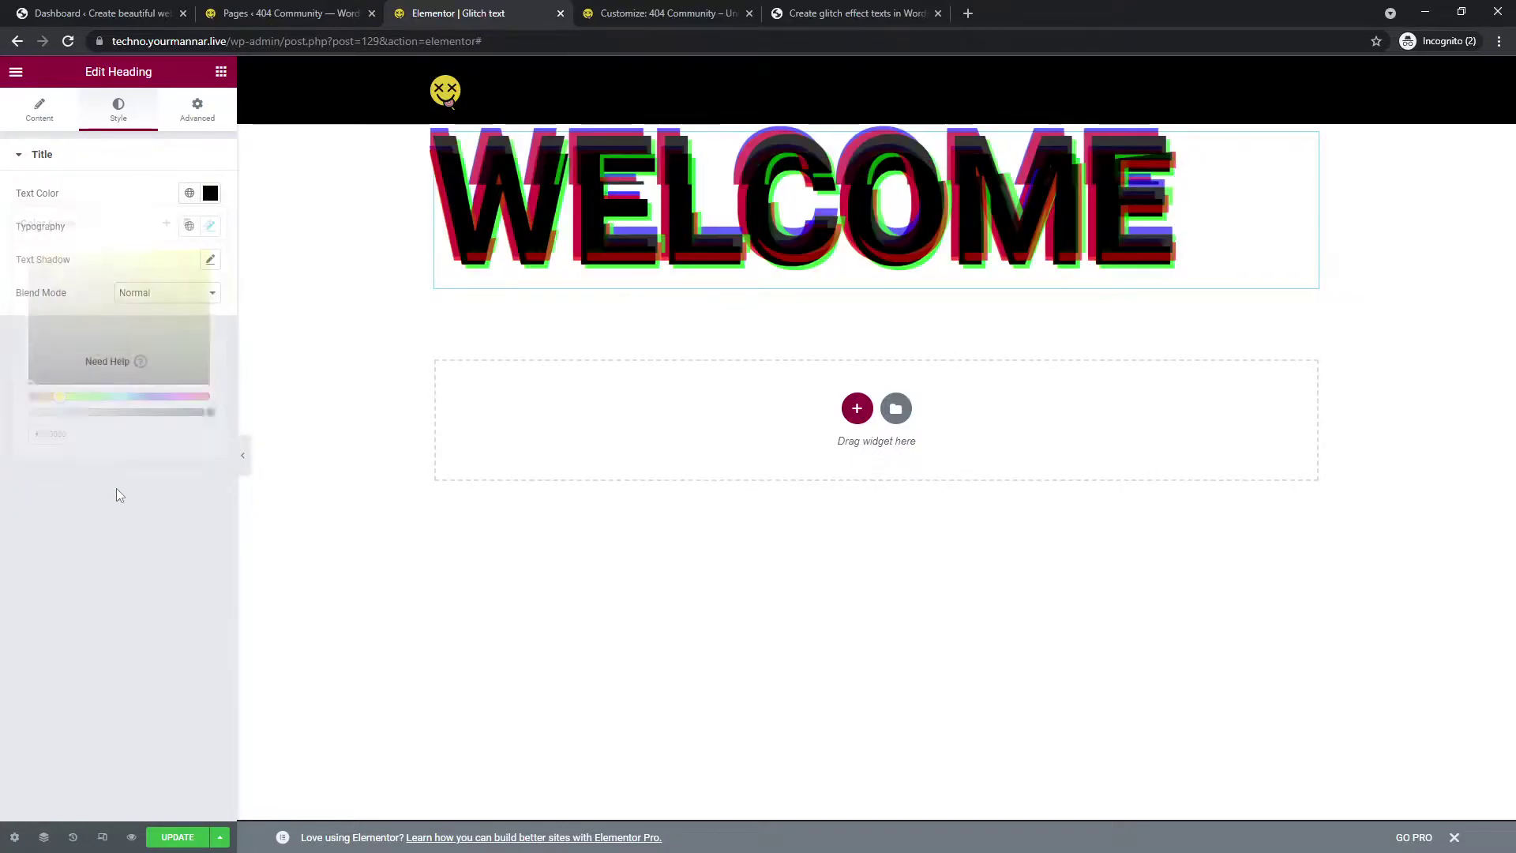
click(39, 109)
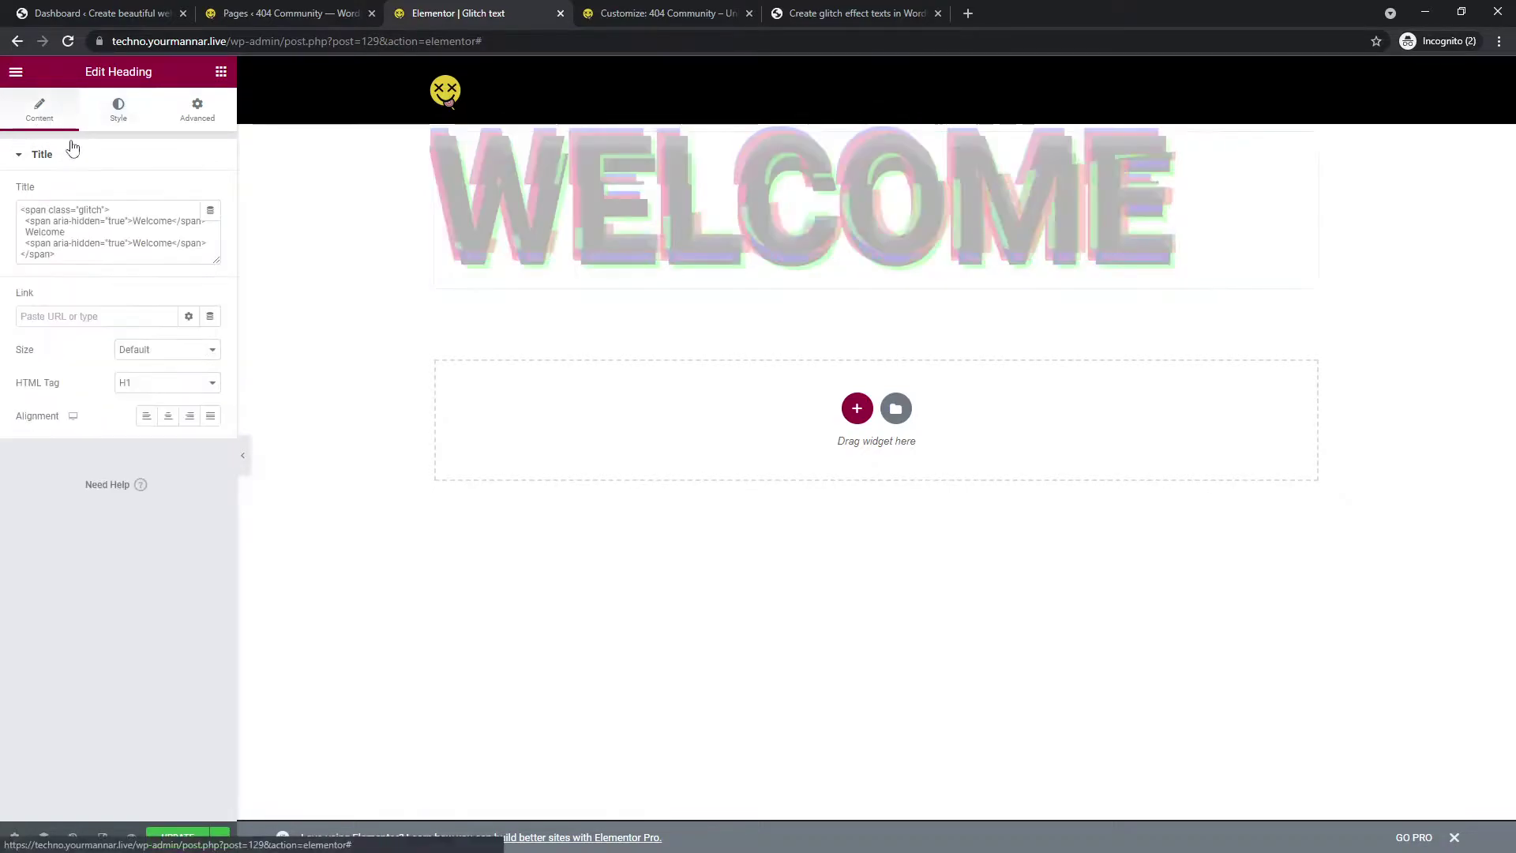
click(169, 417)
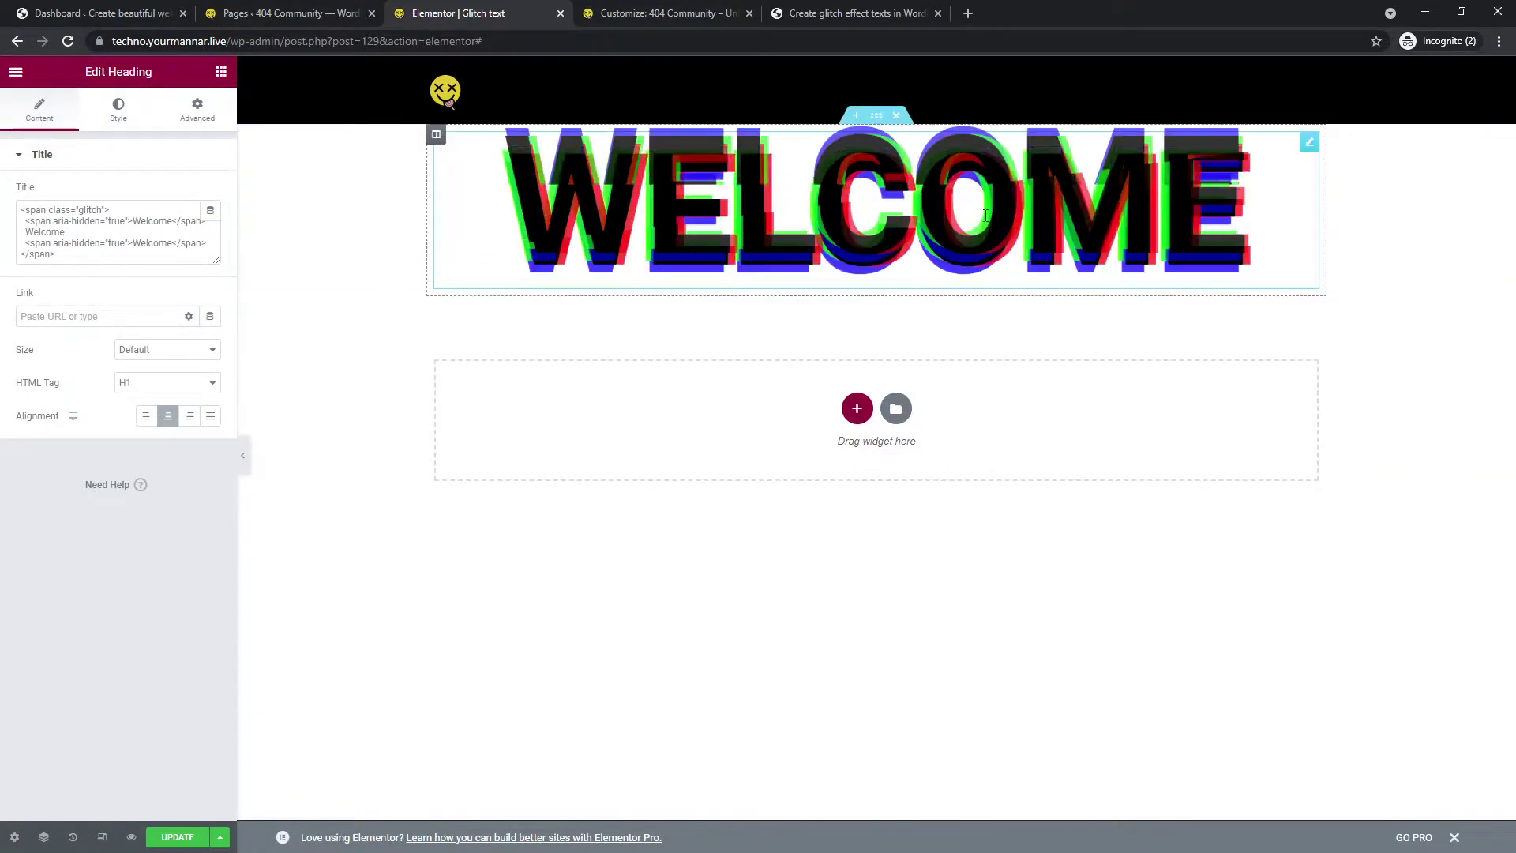
Replace all three occurrences of Welcome in the heading's title HTML with "WELCOME TO MY WEBSITE"
double_click(150, 221)
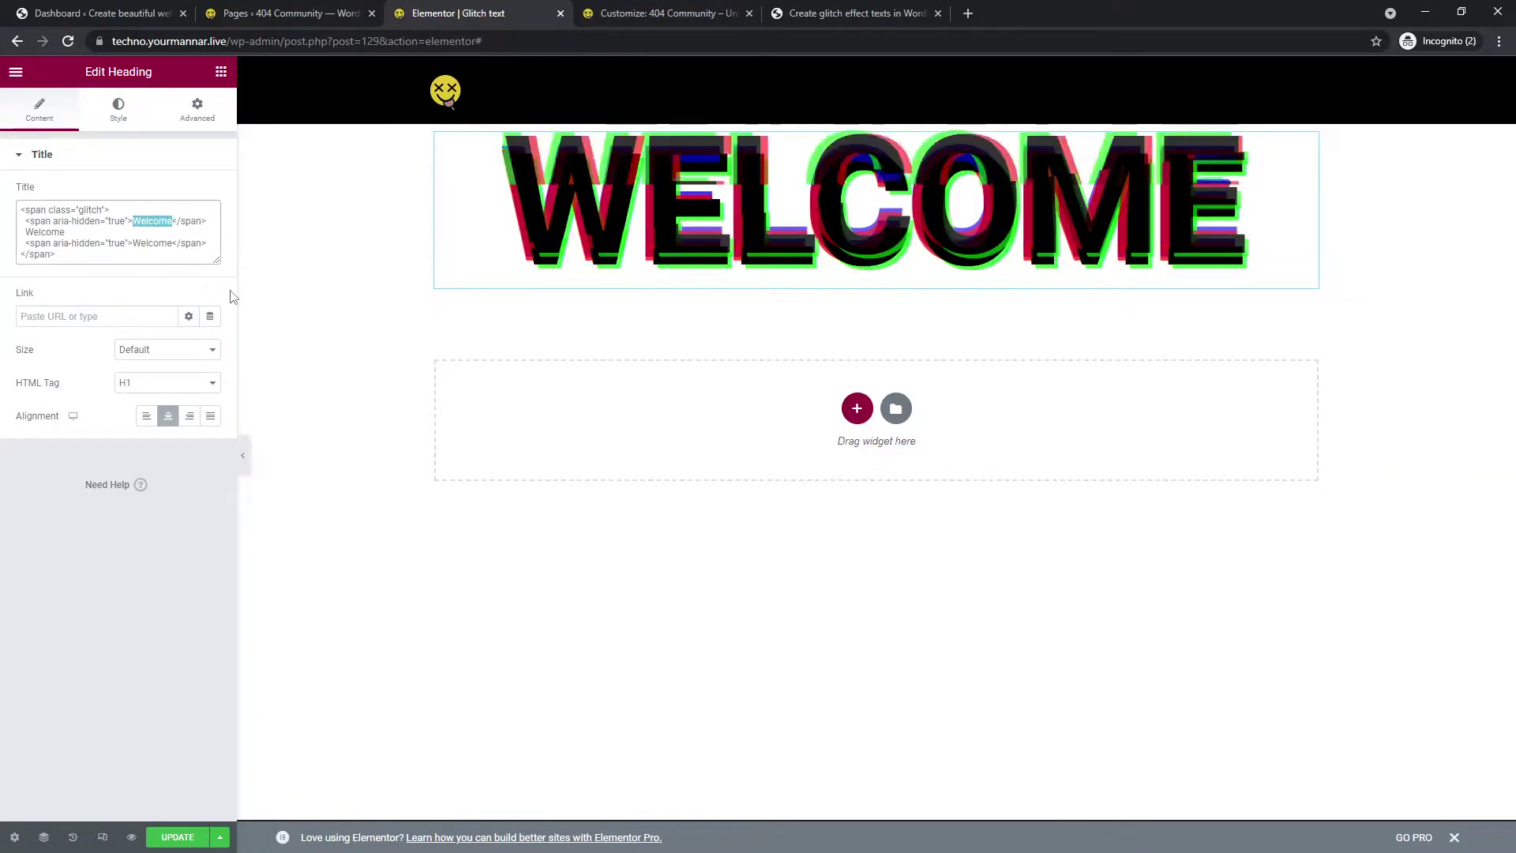
text(WELCOME TO MY )
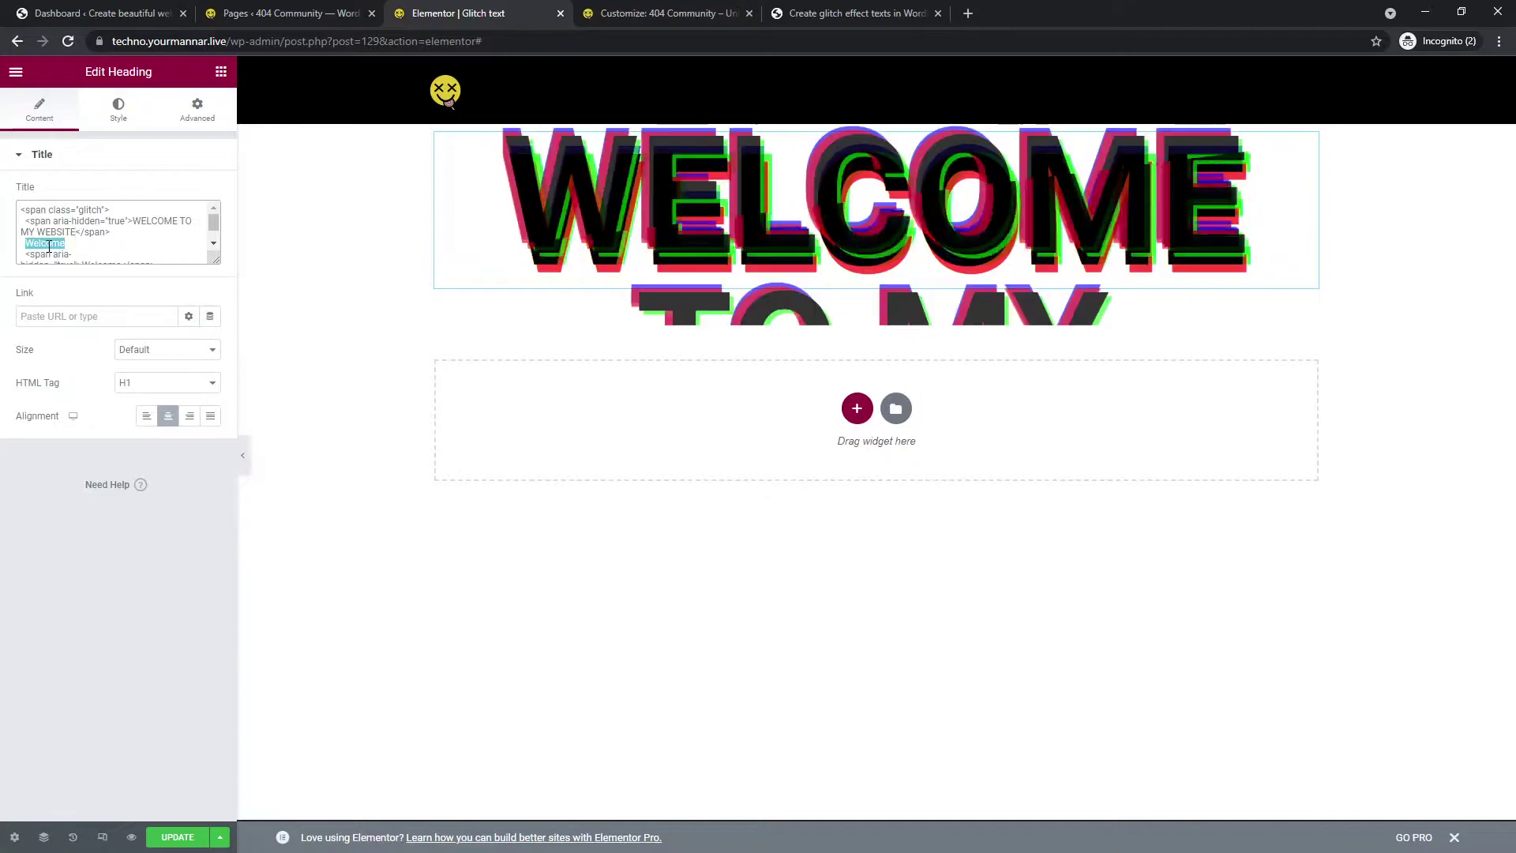
text(WEBSITE</span>   WELCOME TO MY W)
text(EBSITE)
scroll(79, 244, down, 1)
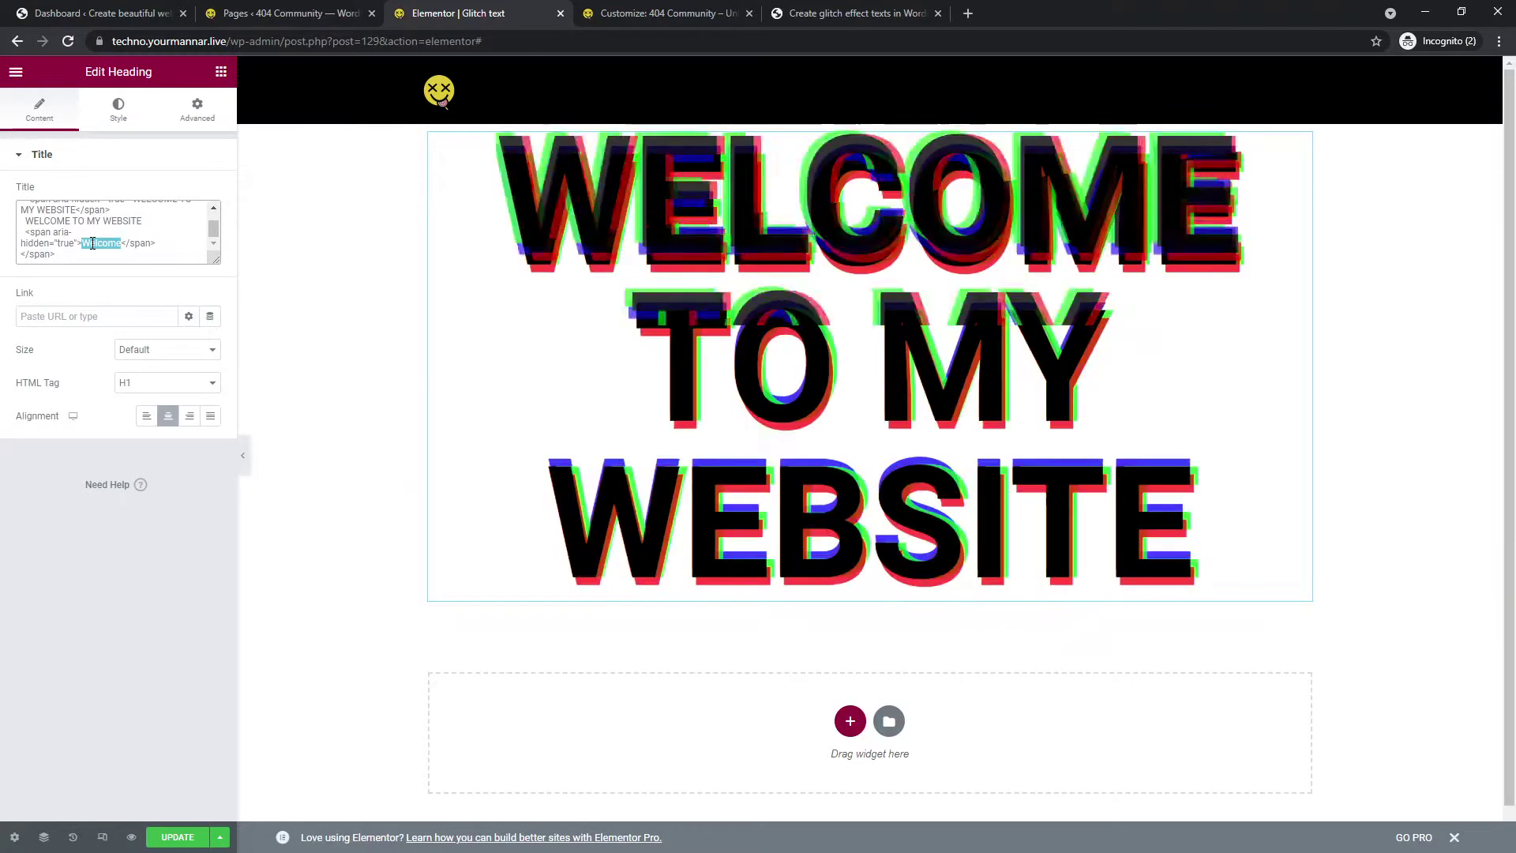
text(WELCOME TO MY WEBSITE)
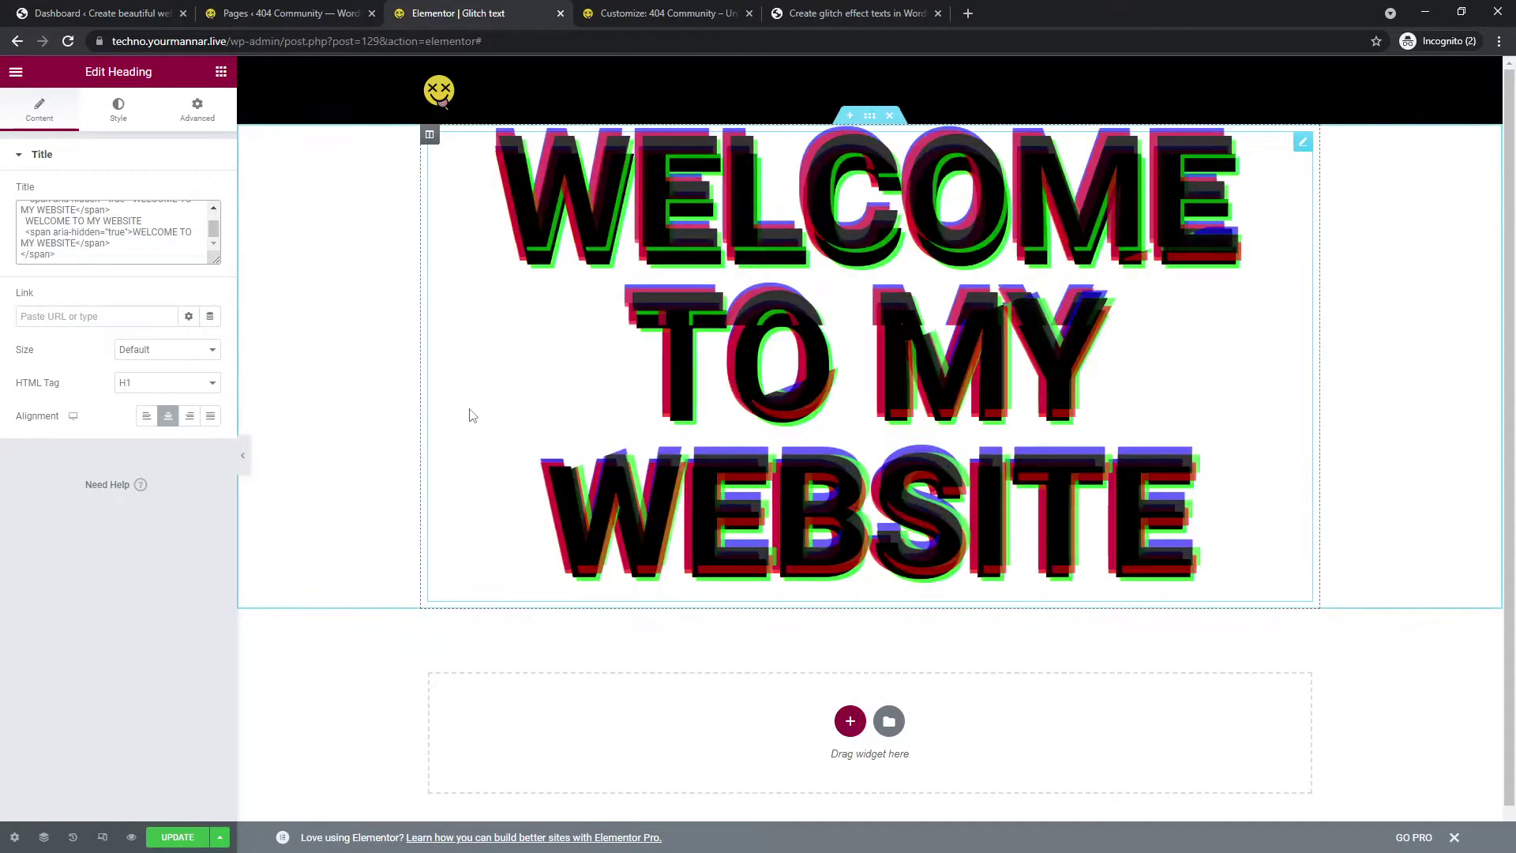
Review the repeated text in the title HTML and preview the page without the editing panel
scroll(107, 248, up, 1)
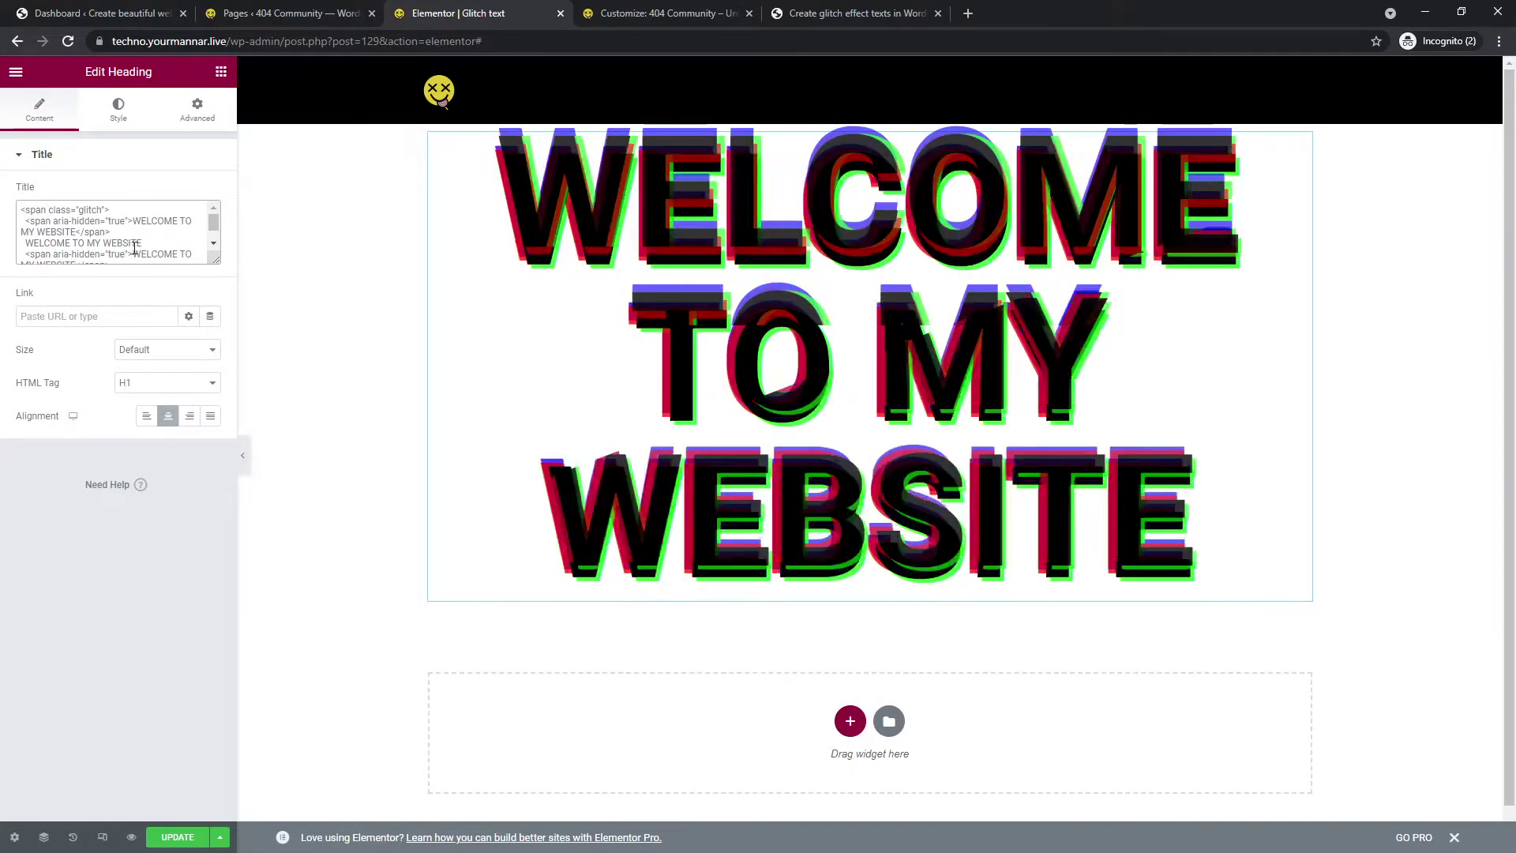
drag(132, 221, 77, 230)
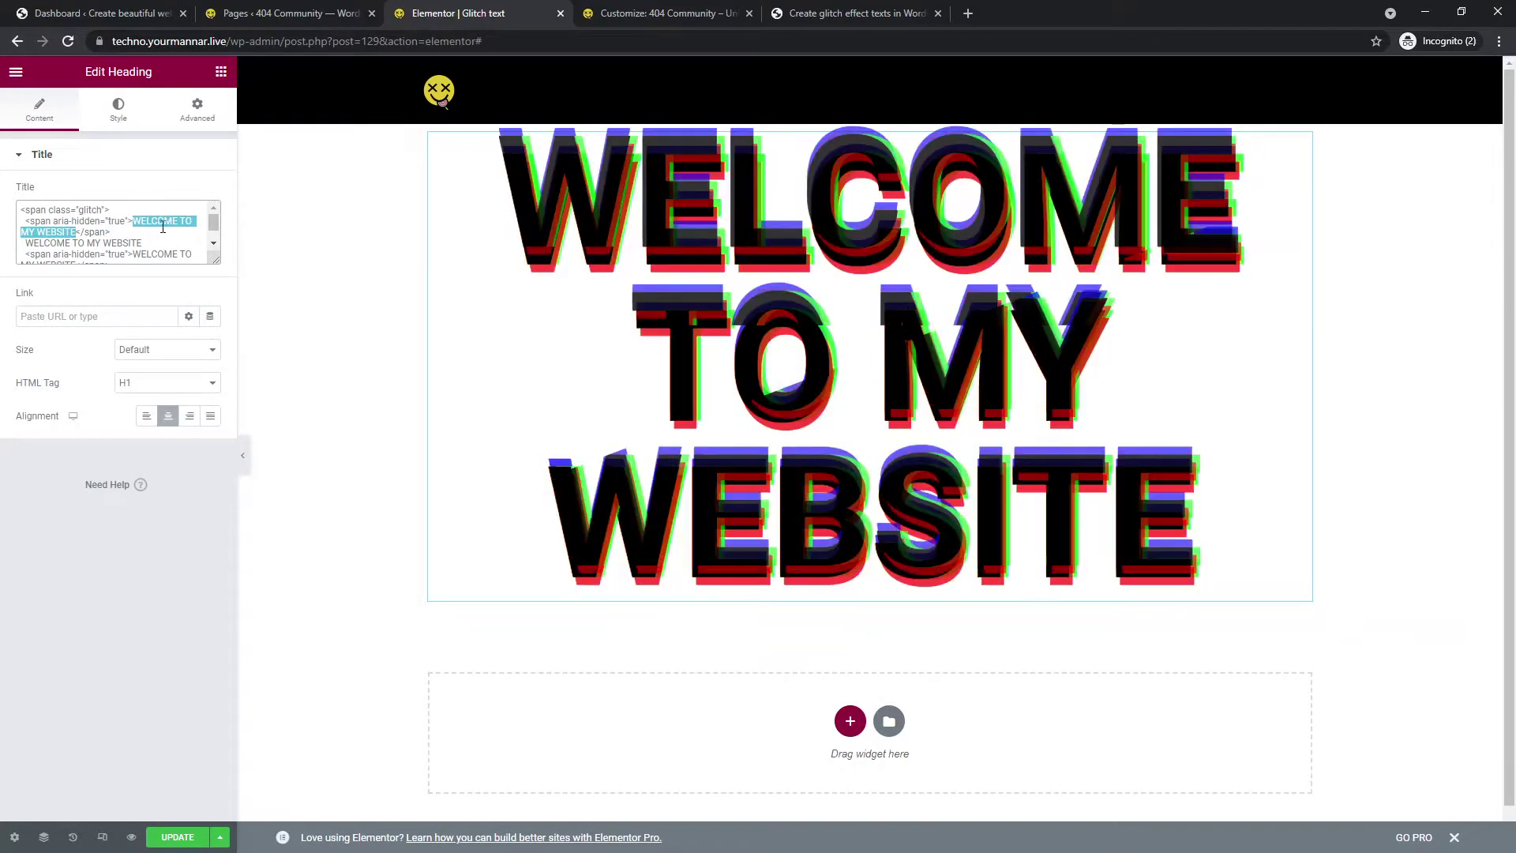
click(173, 221)
scroll(143, 249, down, 1)
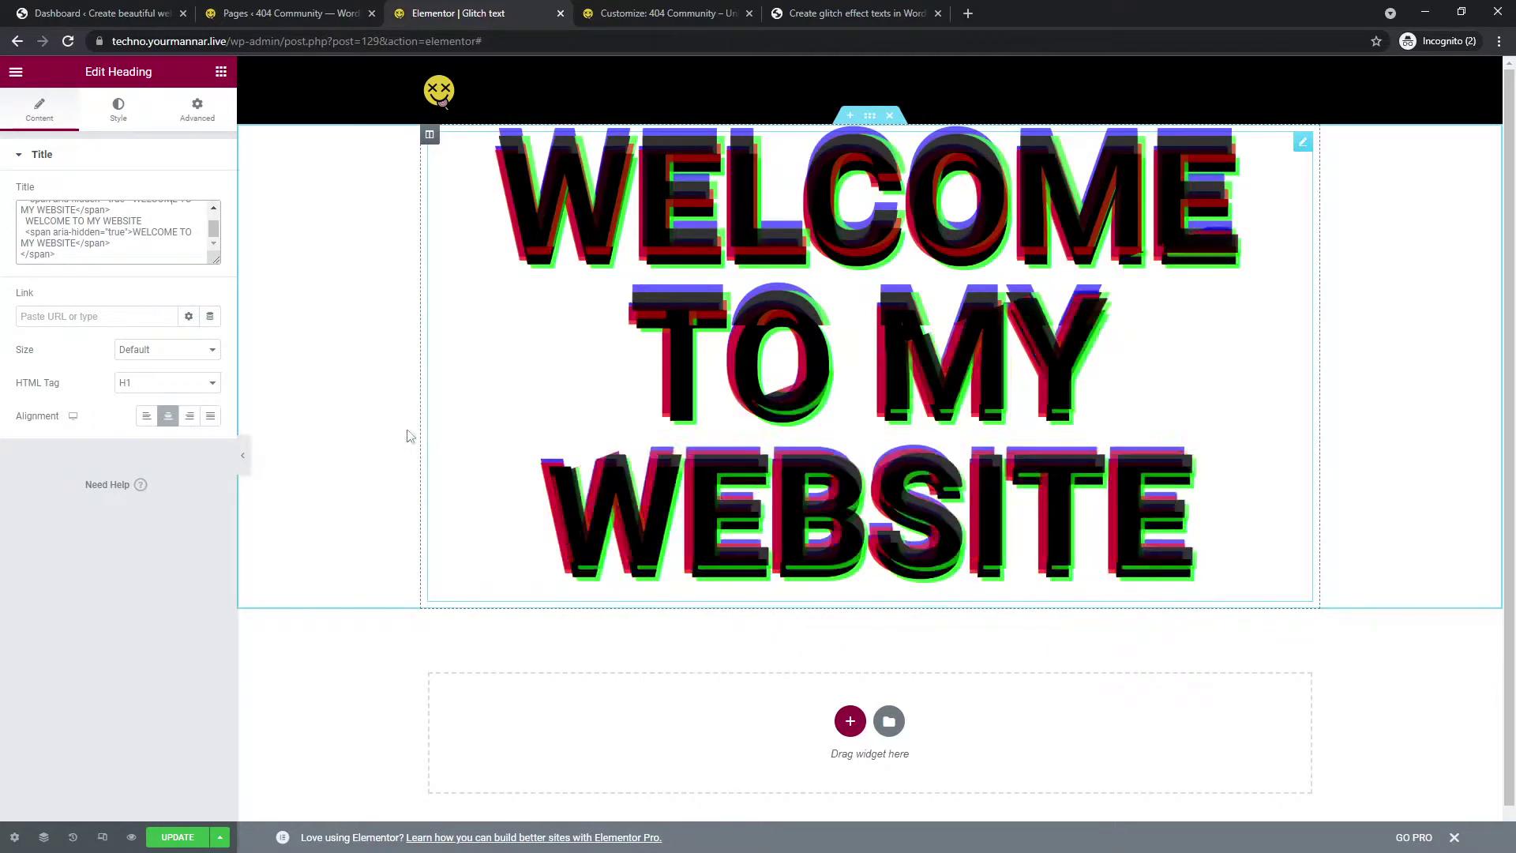
click(242, 455)
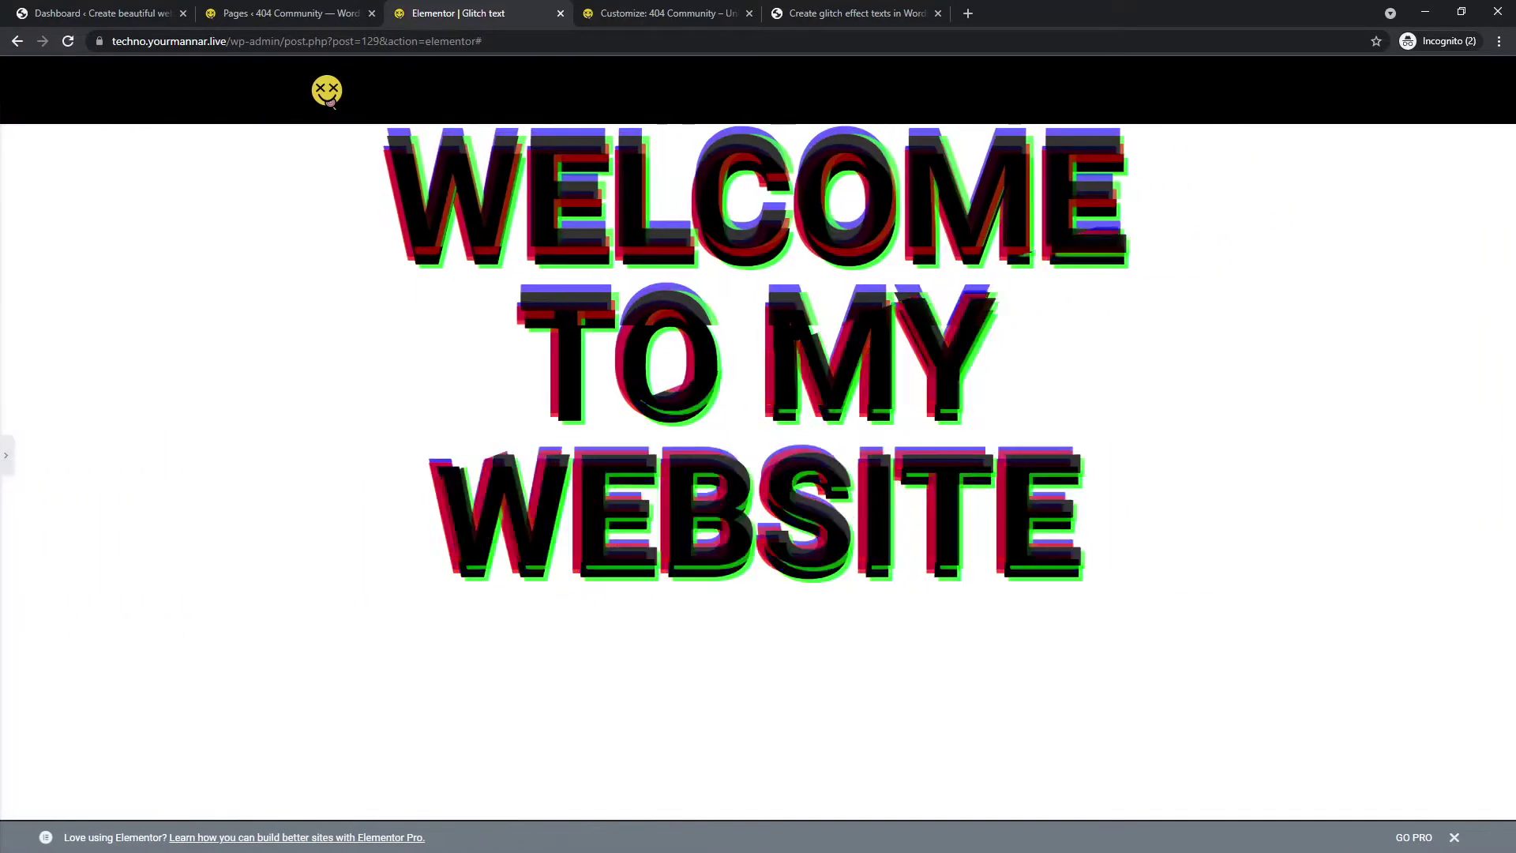
click(6, 456)
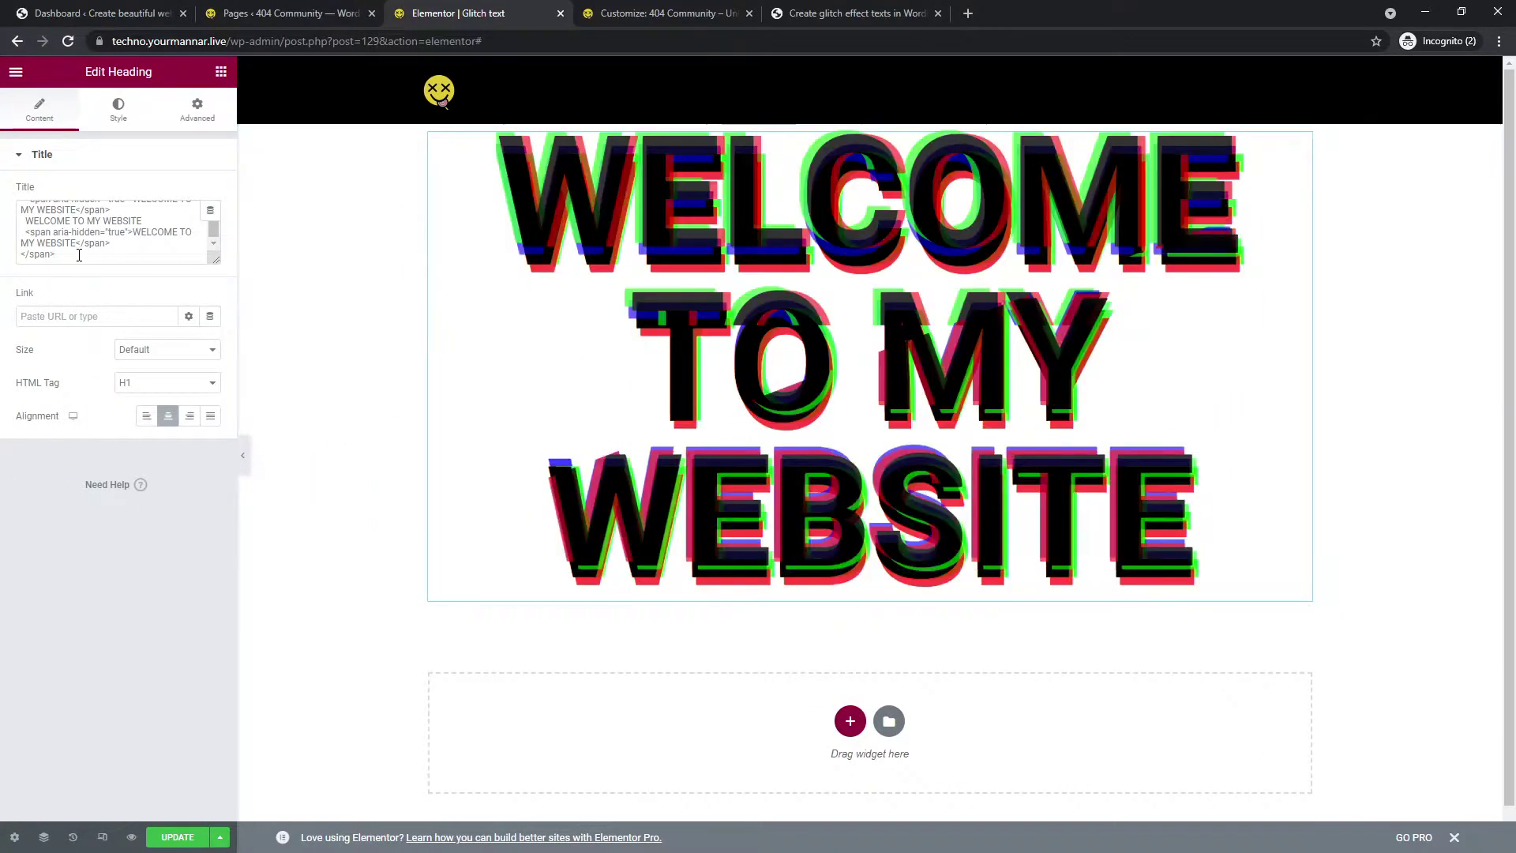
Examine the .glitch class and its span rules in the Customizer's Additional CSS
click(668, 13)
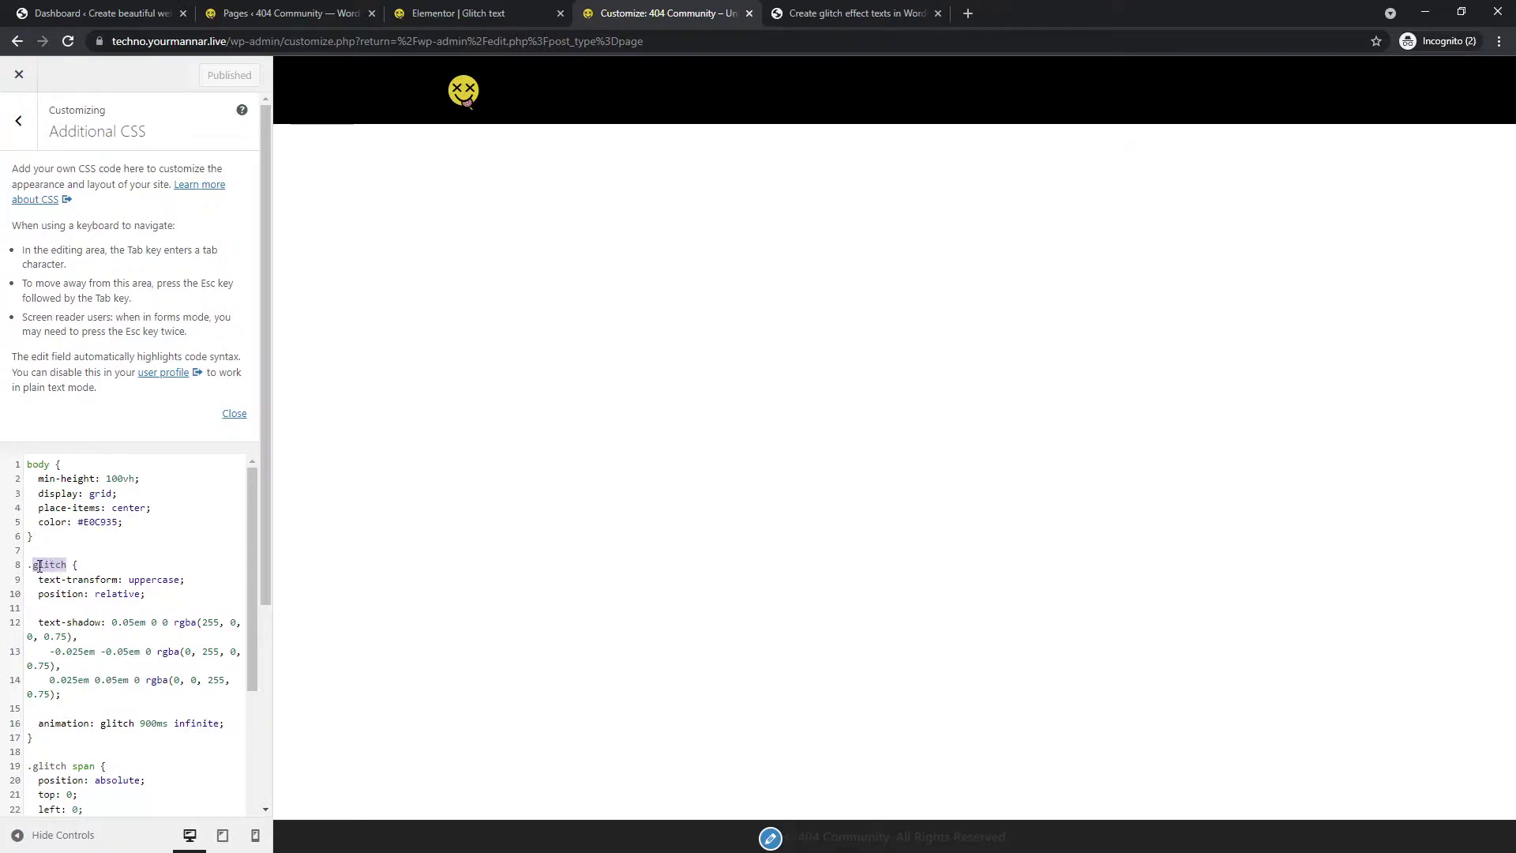
click(32, 565)
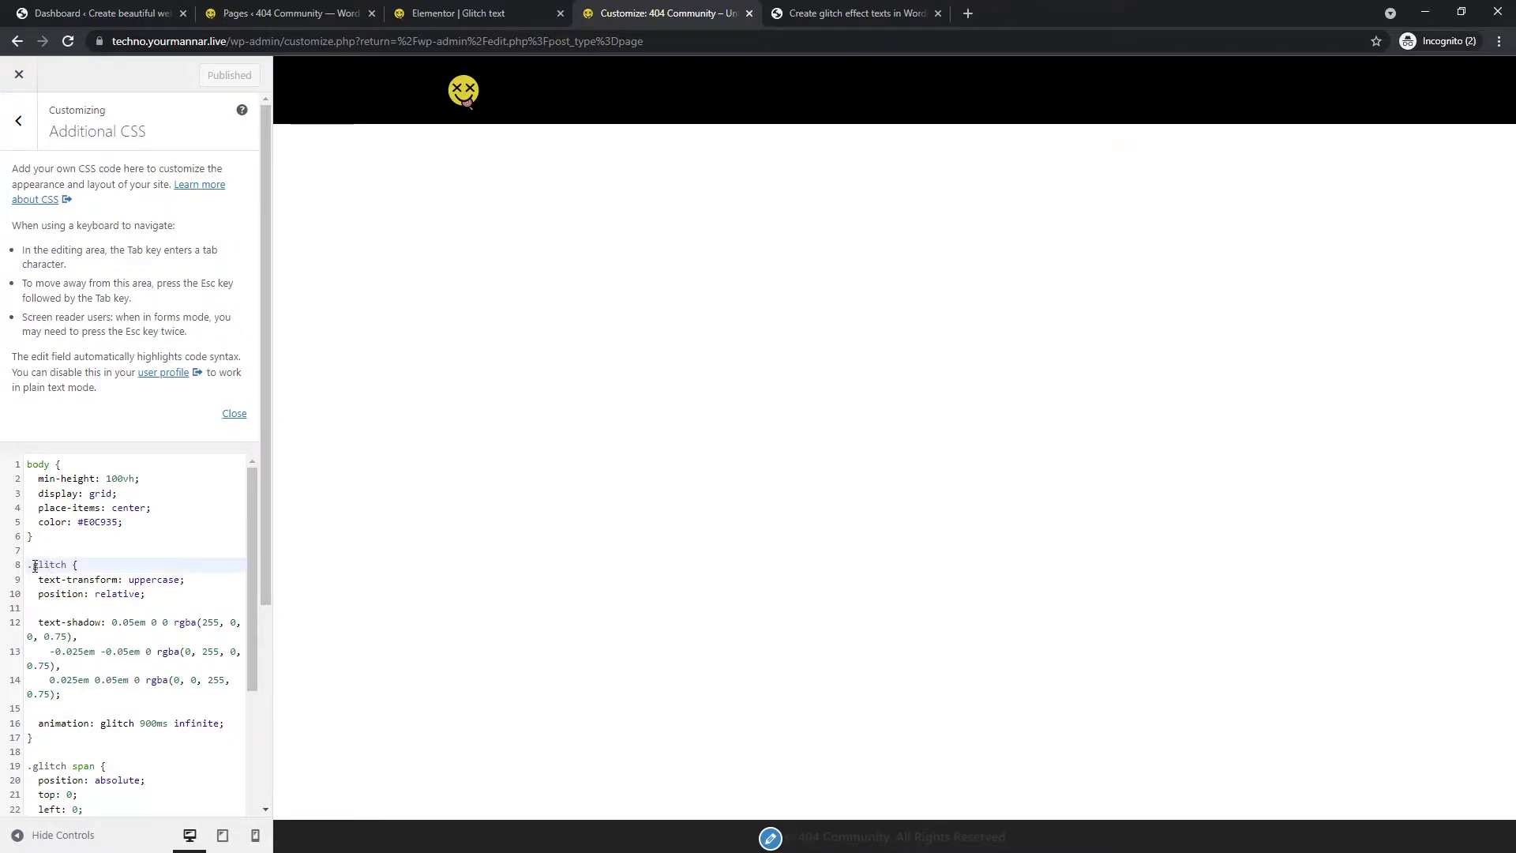
scroll(61, 576, down, 2)
scroll(111, 534, up, 1)
scroll(111, 540, down, 1)
scroll(112, 585, up, 1)
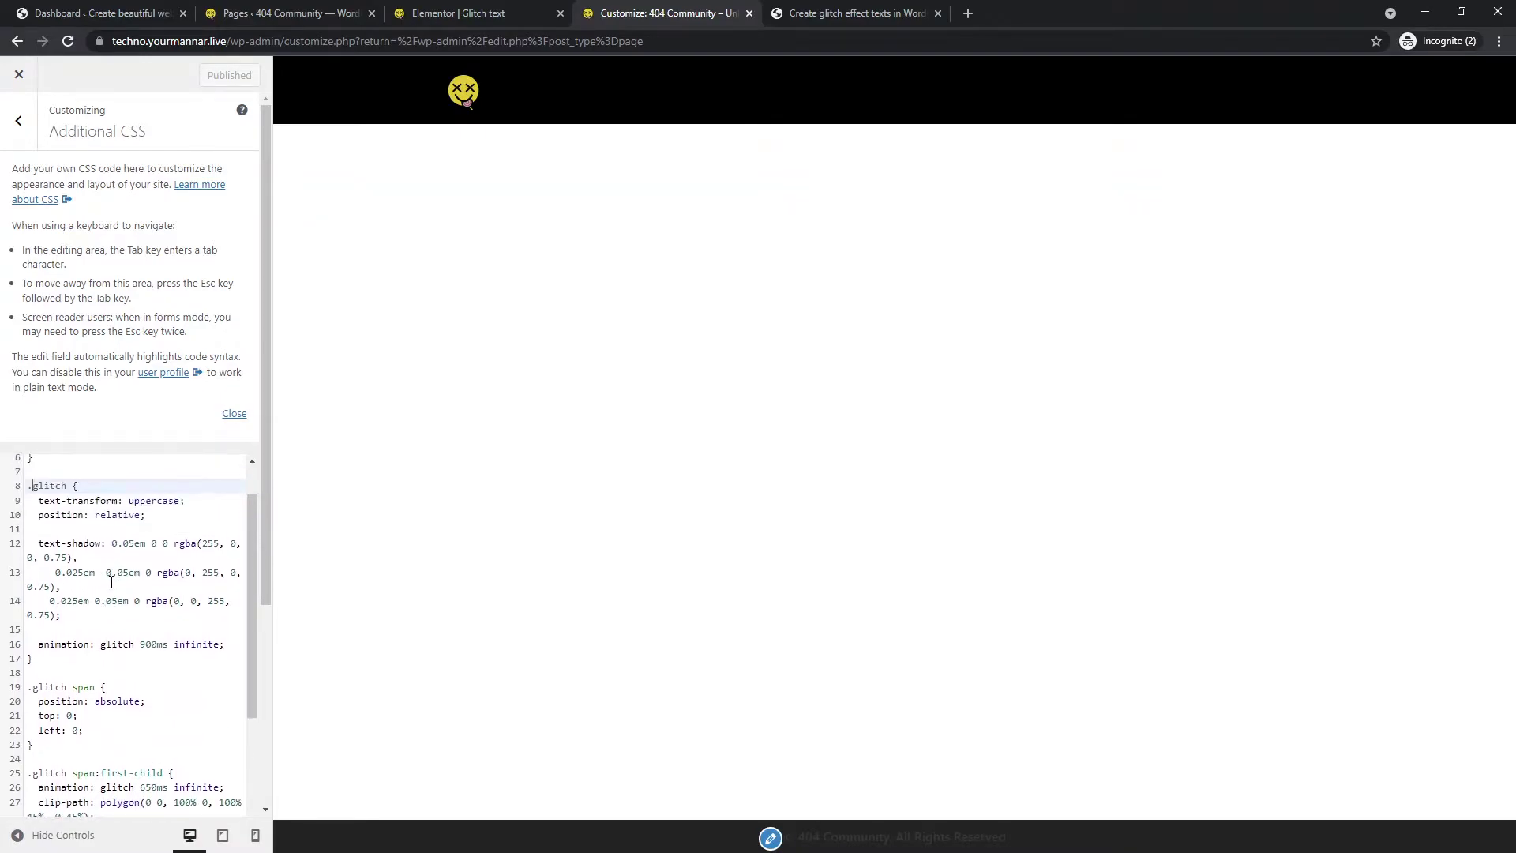
Change the first WELCOME in the Elementor heading's title HTML to lowercase "welcome"
click(458, 8)
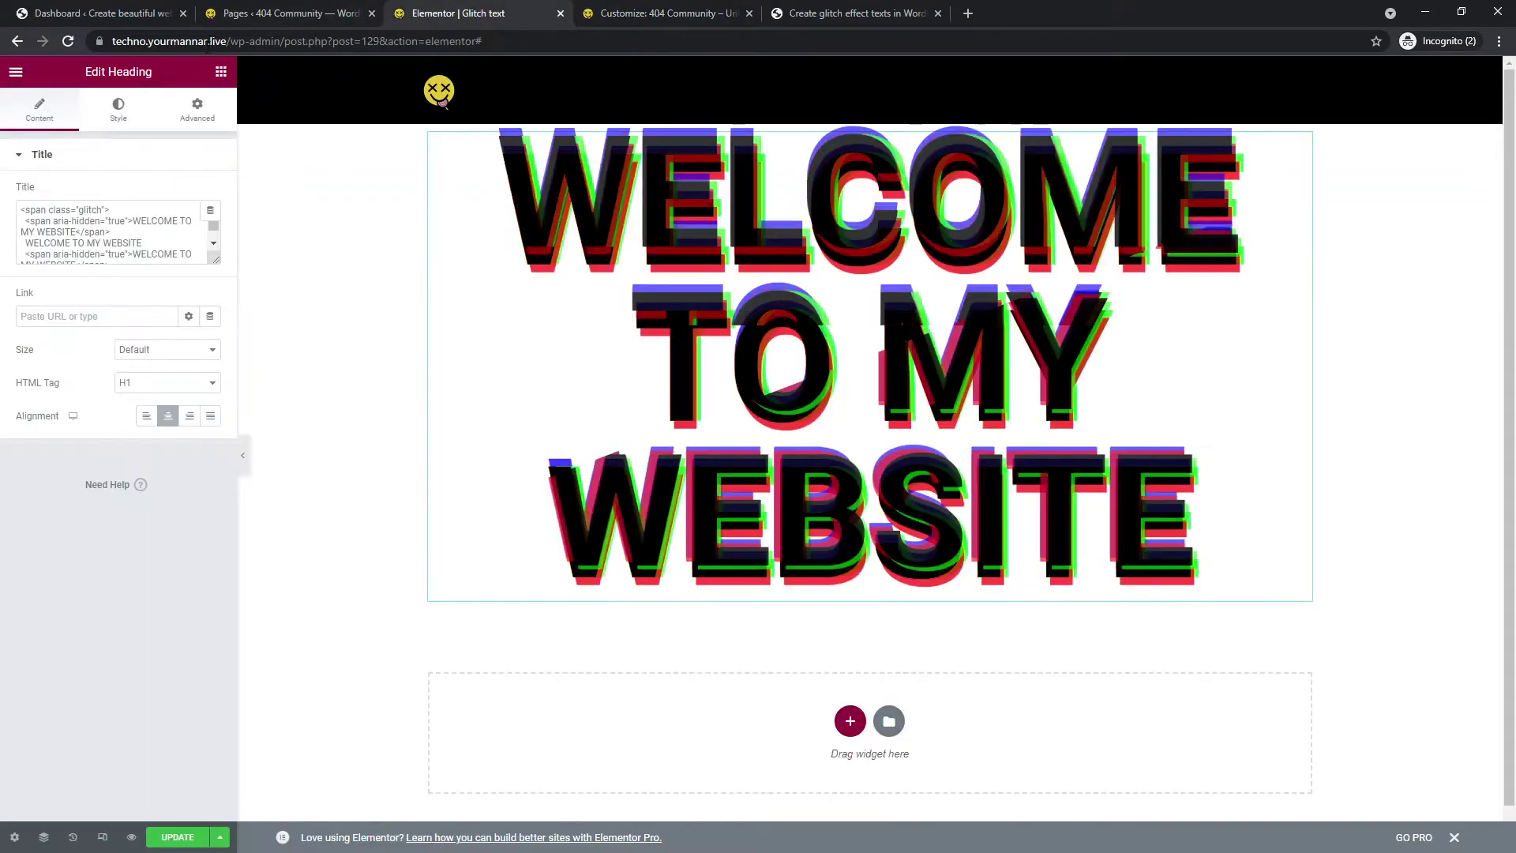
double_click(161, 222)
text(welcome)
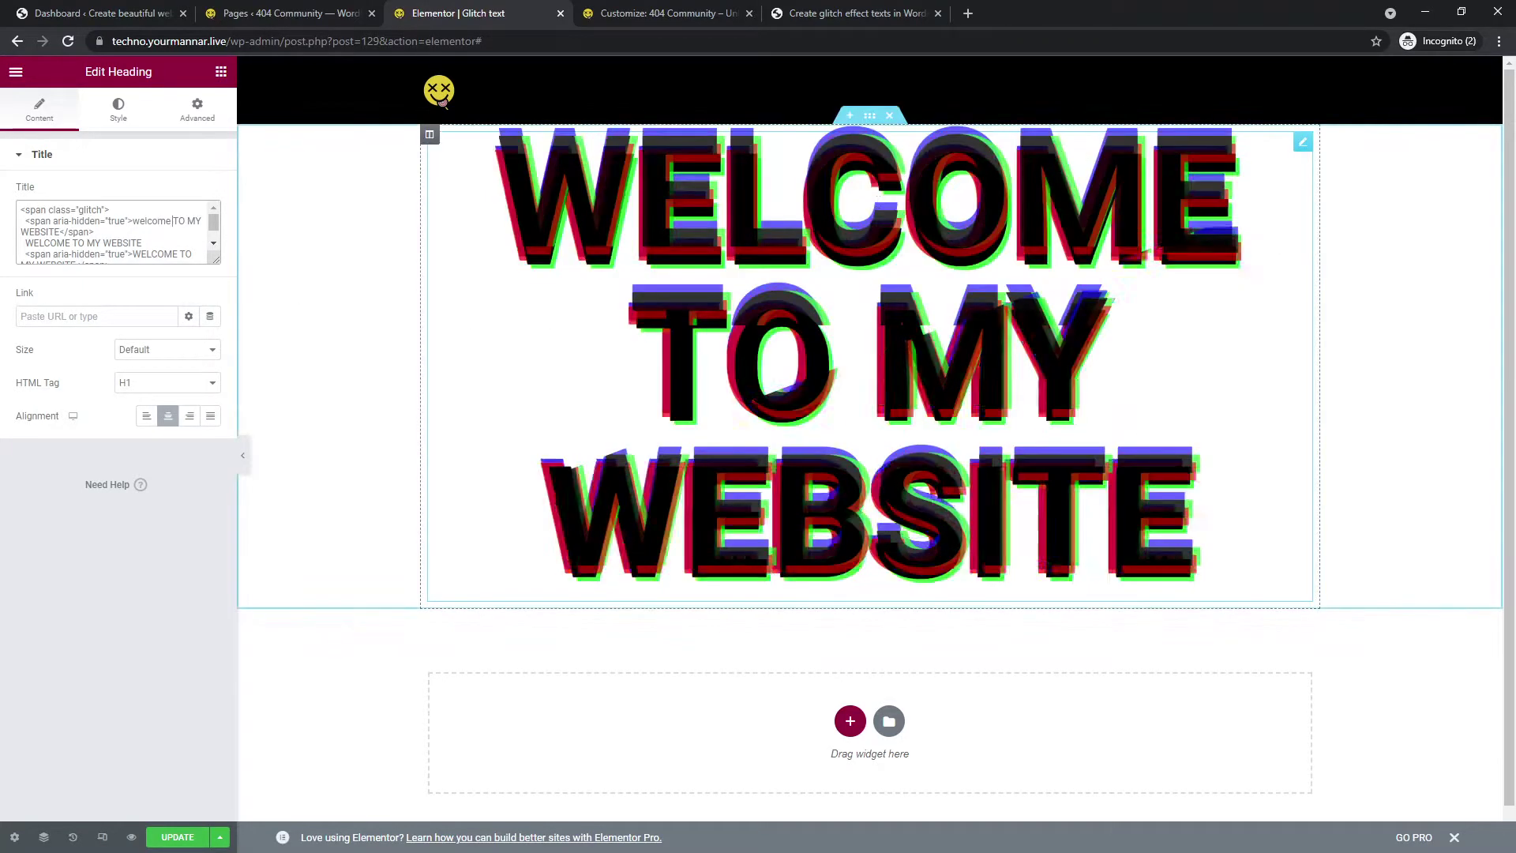
Check the text-transform rule of the .glitch class in the Additional CSS and reload the Customizer
click(667, 14)
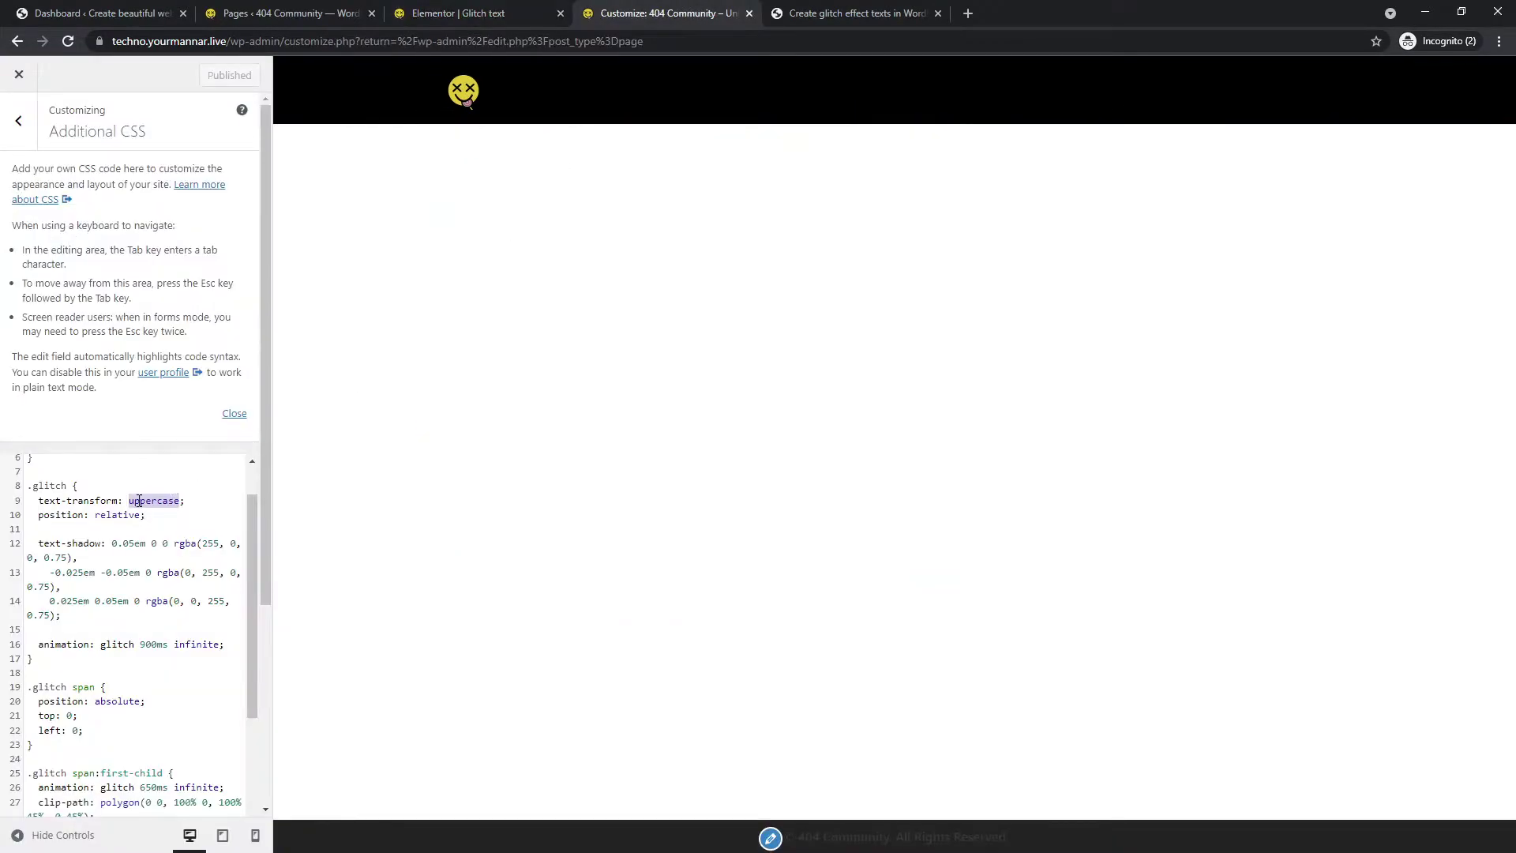
scroll(115, 552, down, 2)
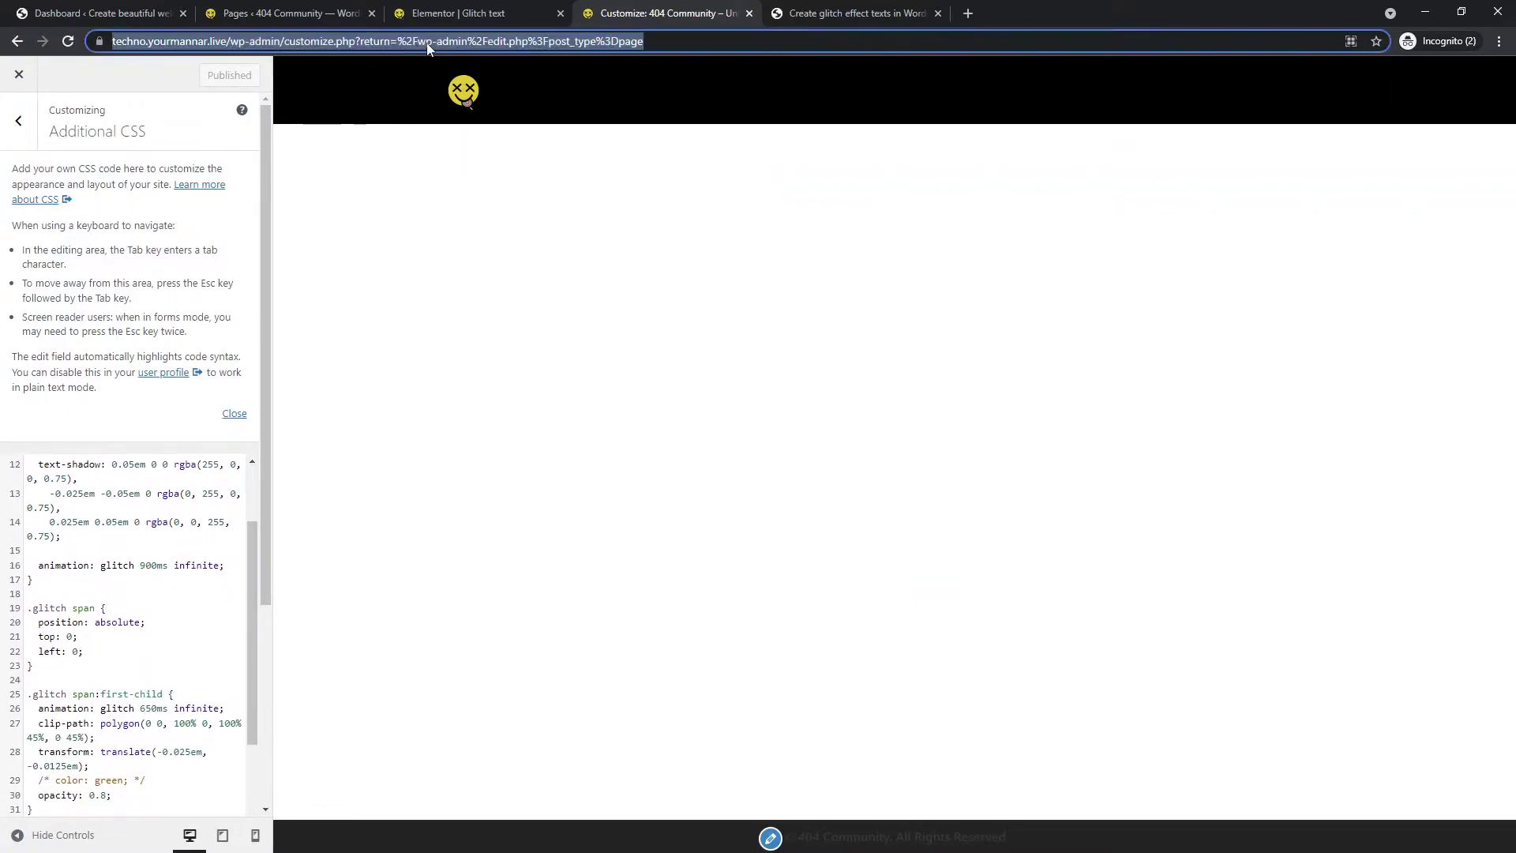
key(Return)
Update the Glitch text page in Elementor and enlarge the heading's title box to show its full HTML
click(523, 7)
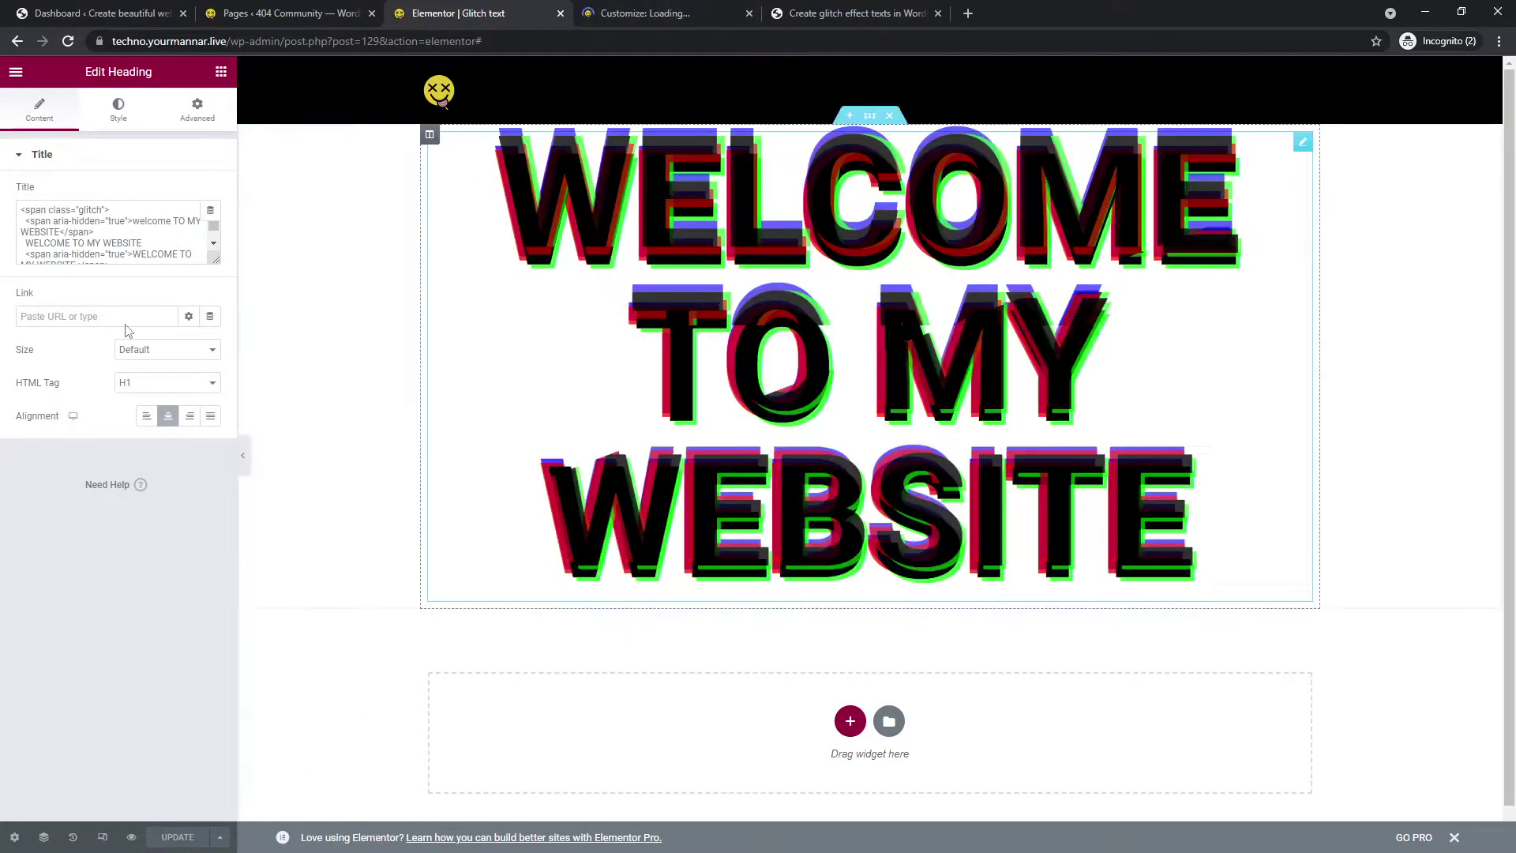
scroll(117, 260, down, 2)
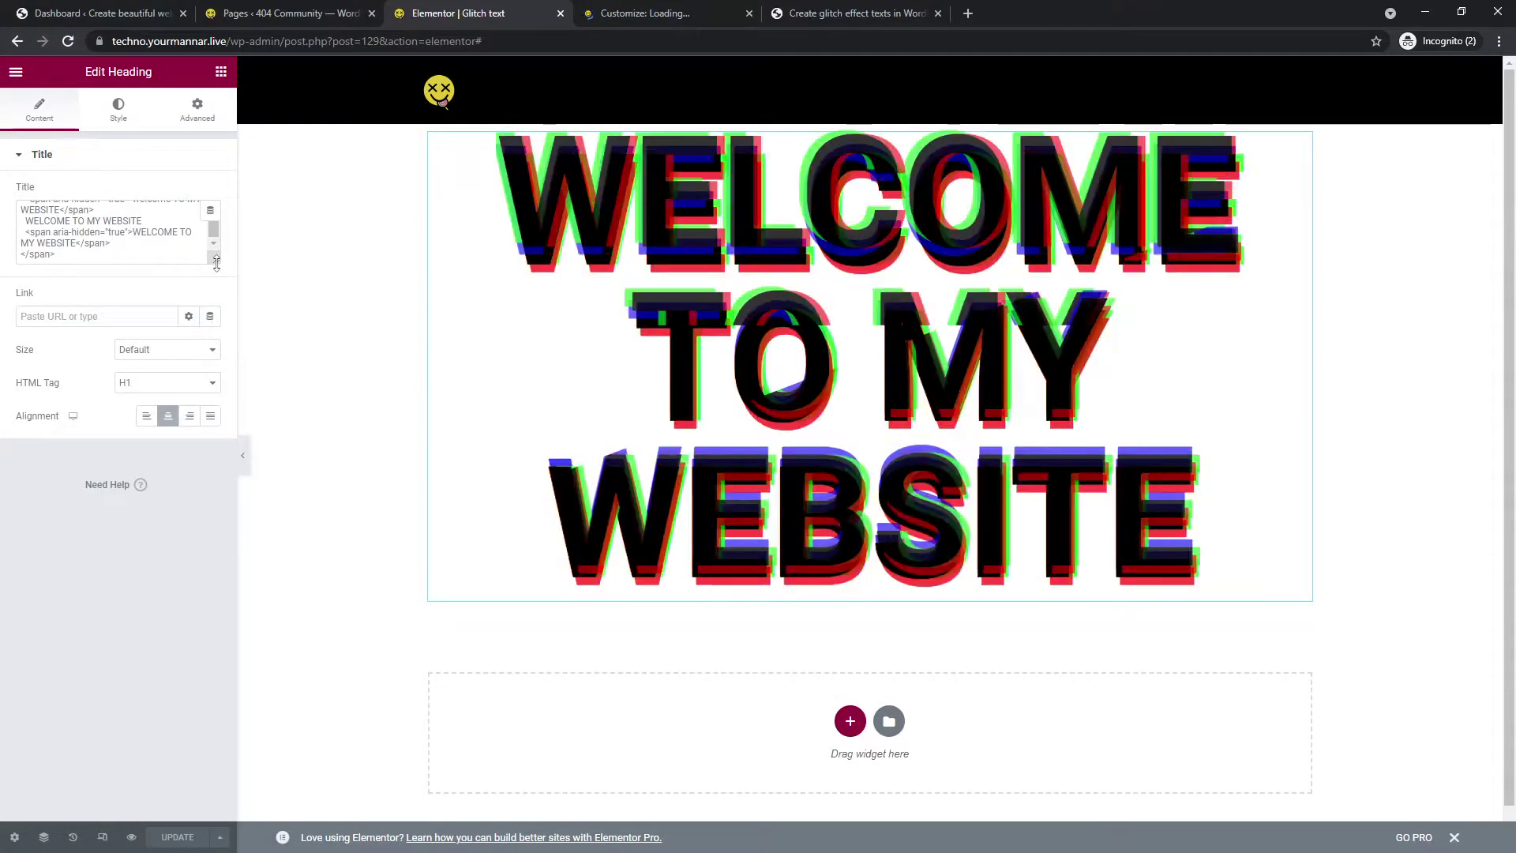
drag(215, 260, 214, 390)
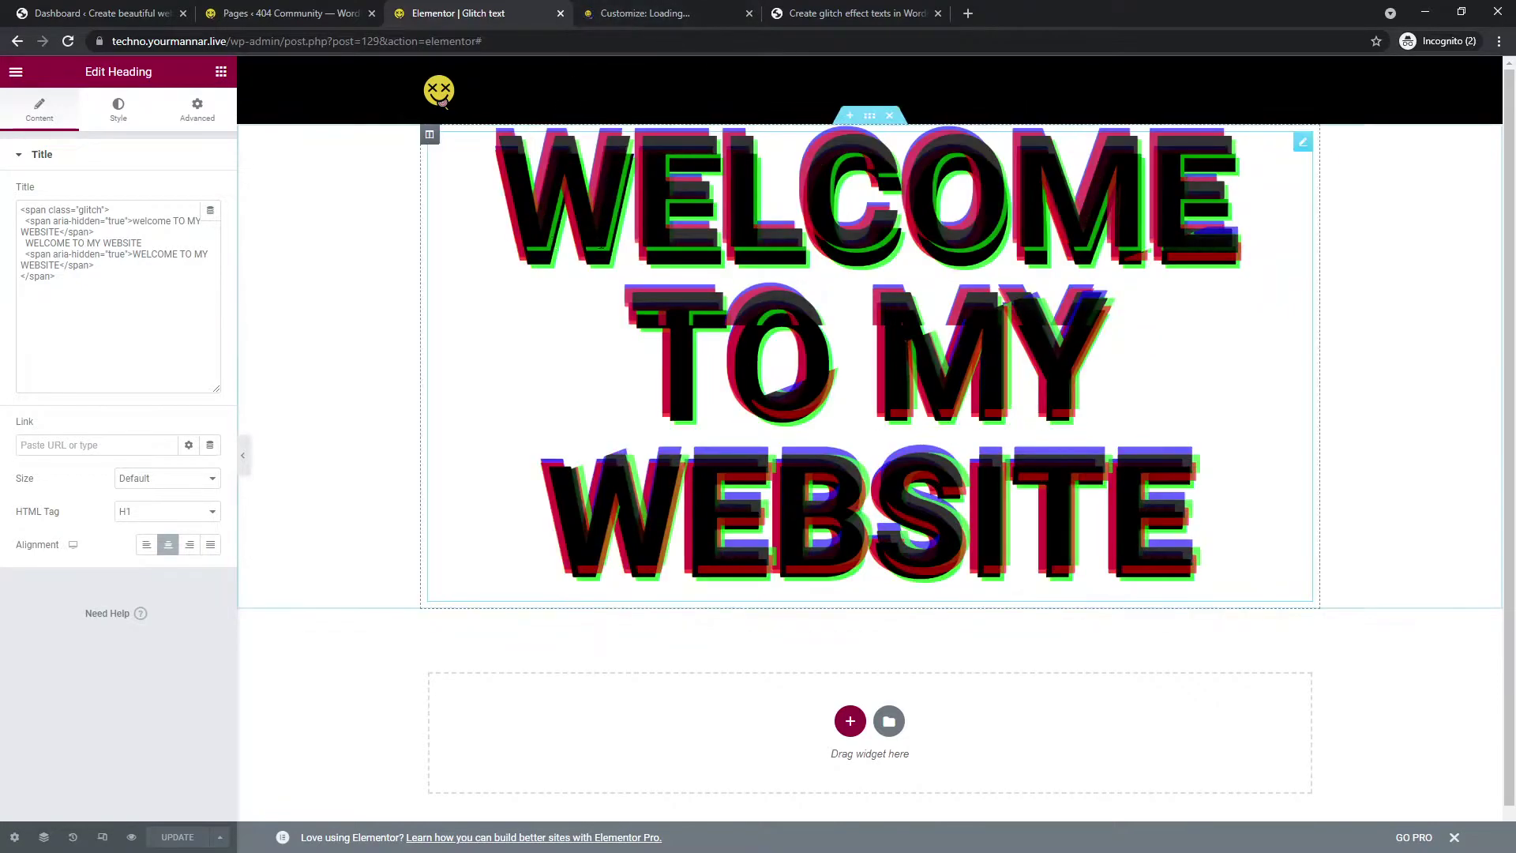
In the Customizer's Additional CSS, set the body color to #fff and the .glitch animation duration to 1000ms
click(659, 7)
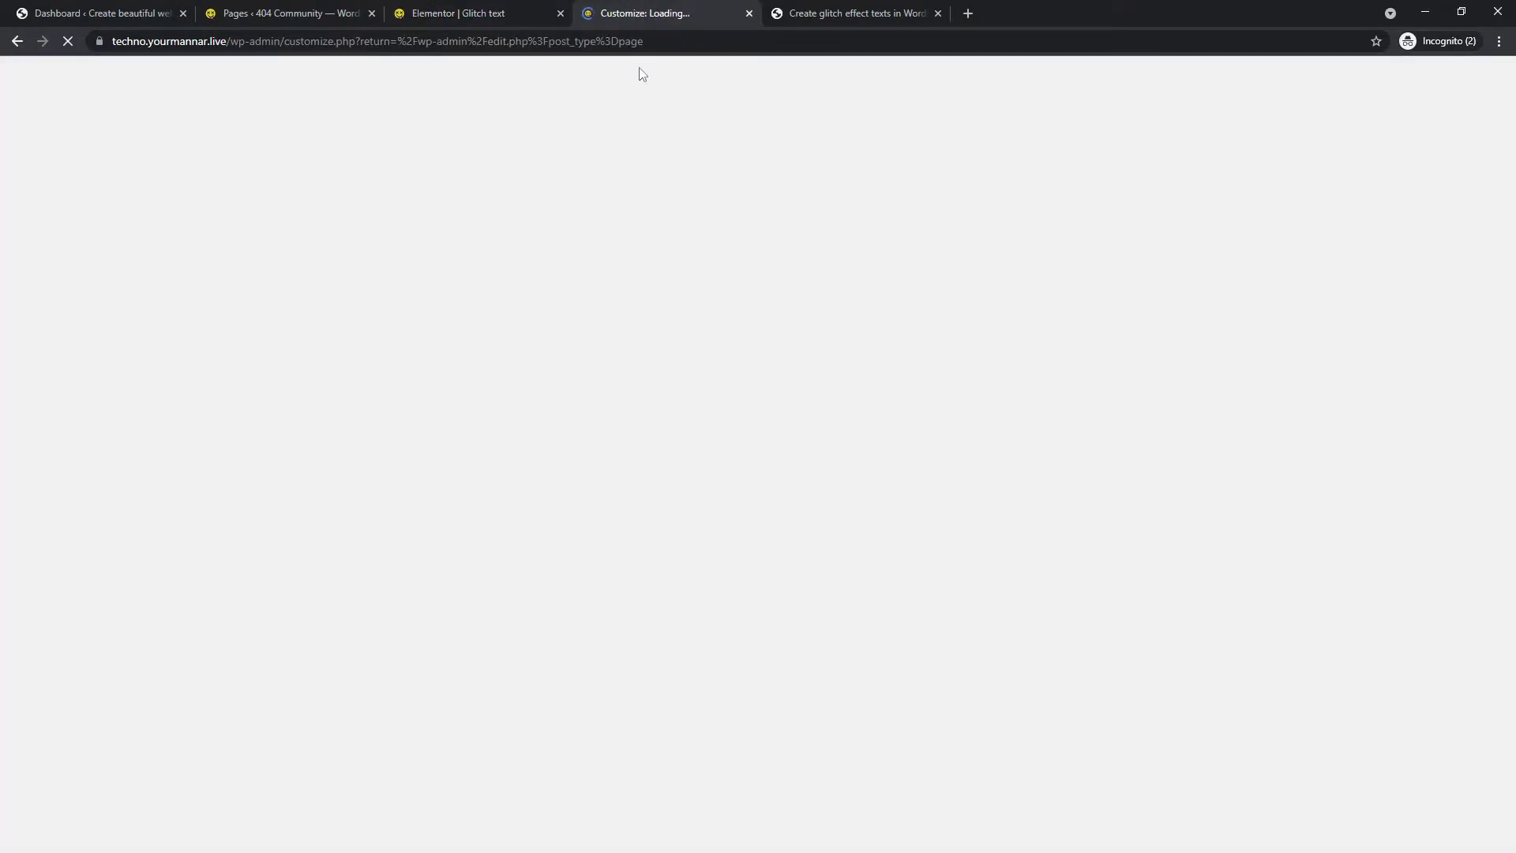
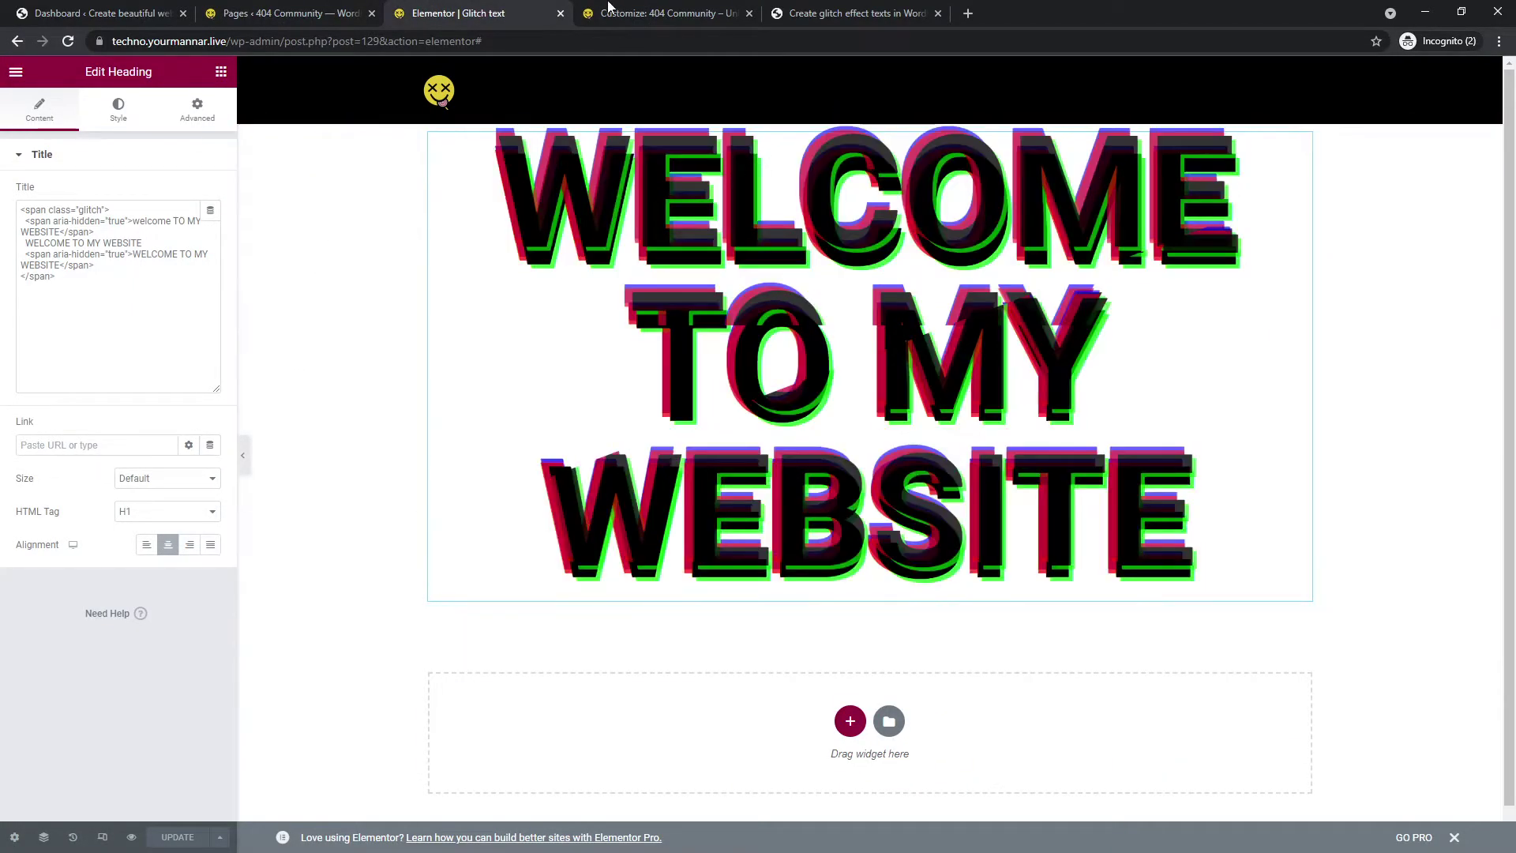
click(604, 7)
key(ctrl+shift+Tab)
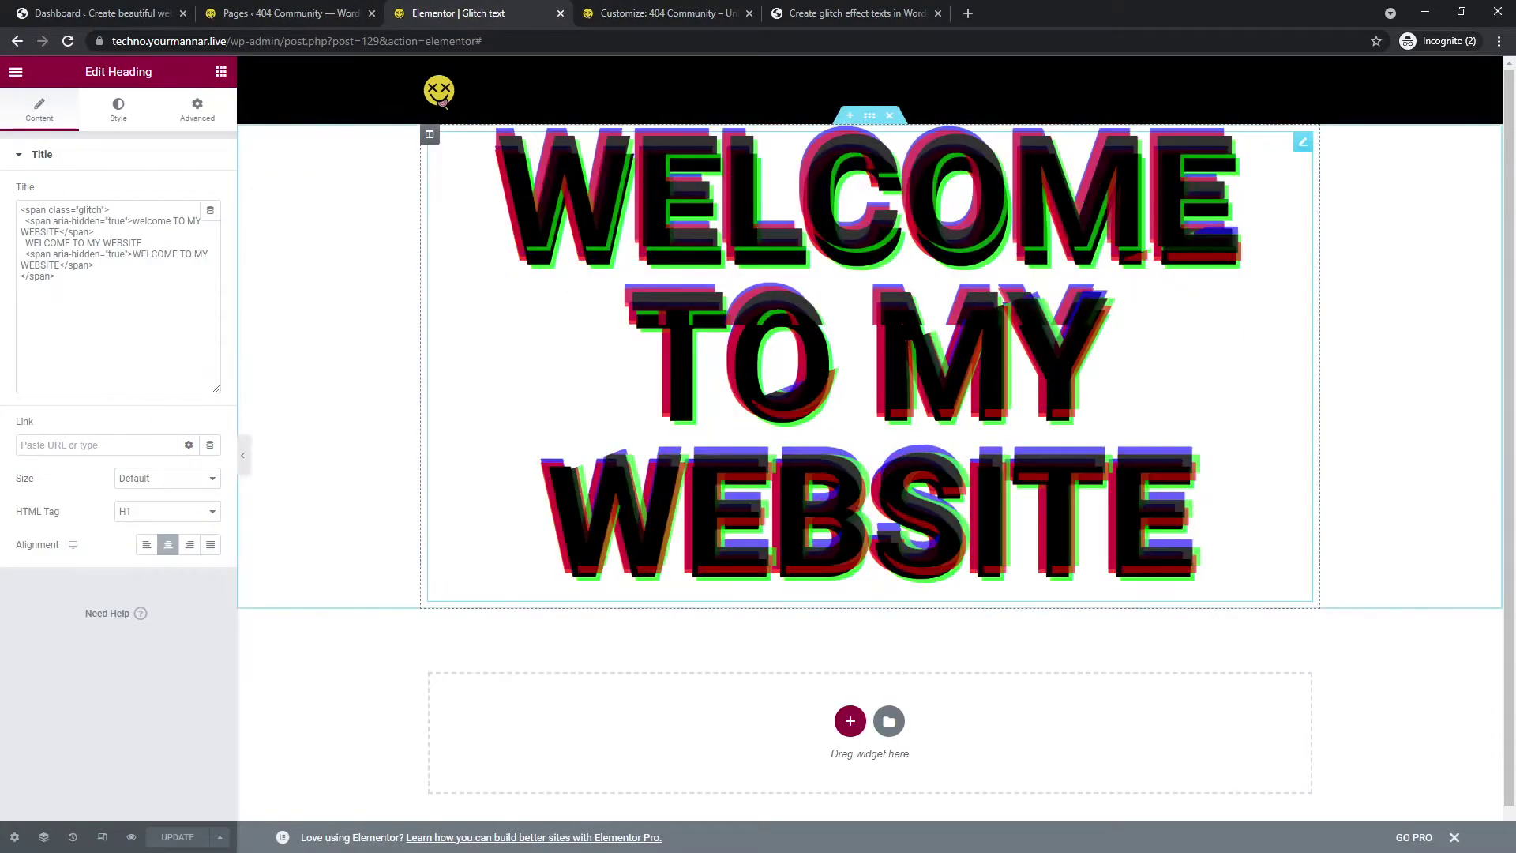
click(704, 14)
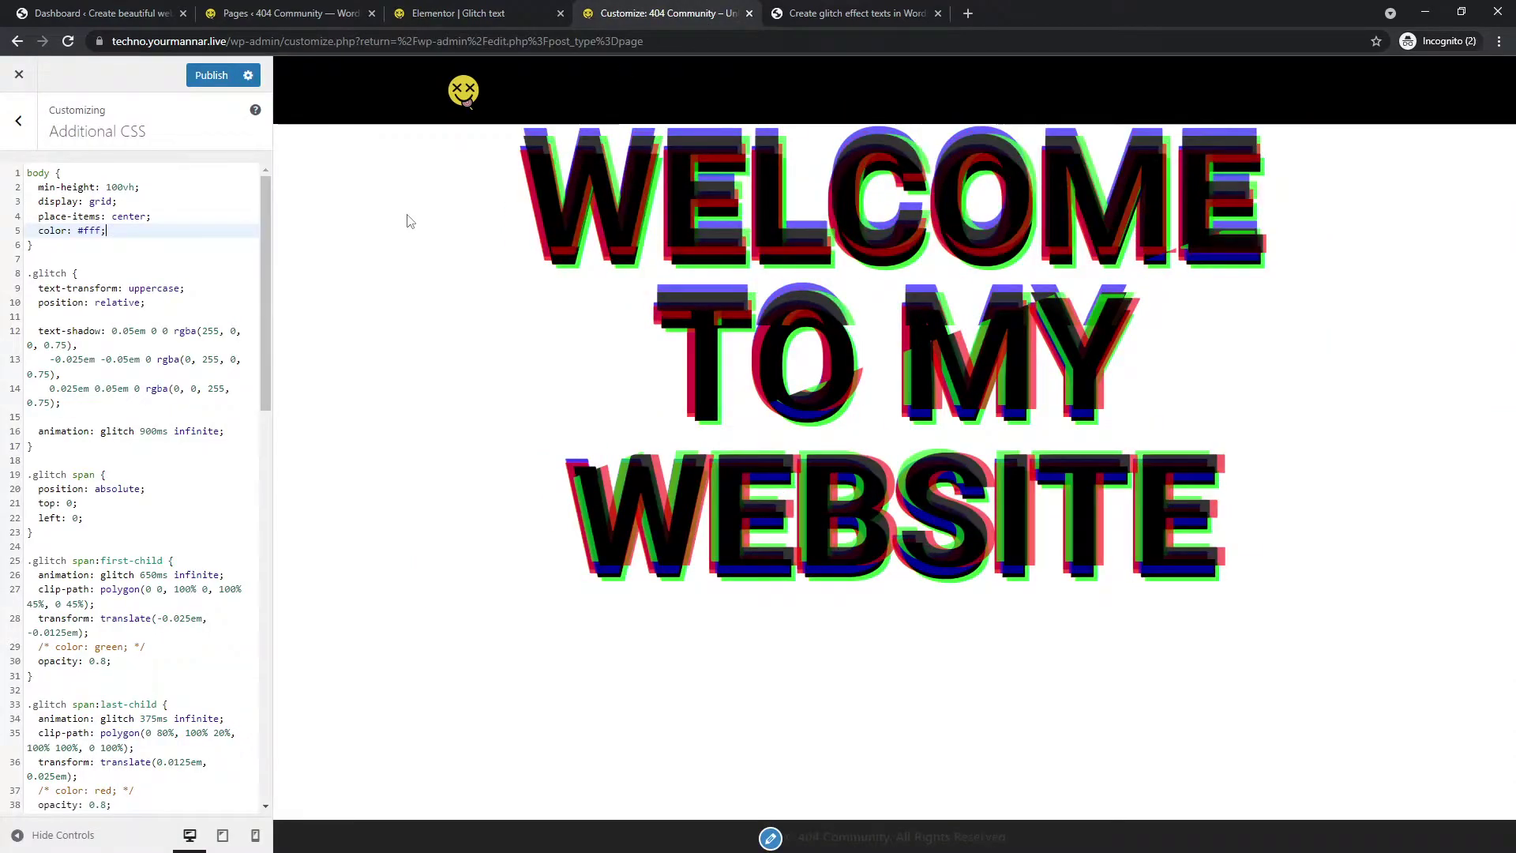
scroll(134, 328, down, 1)
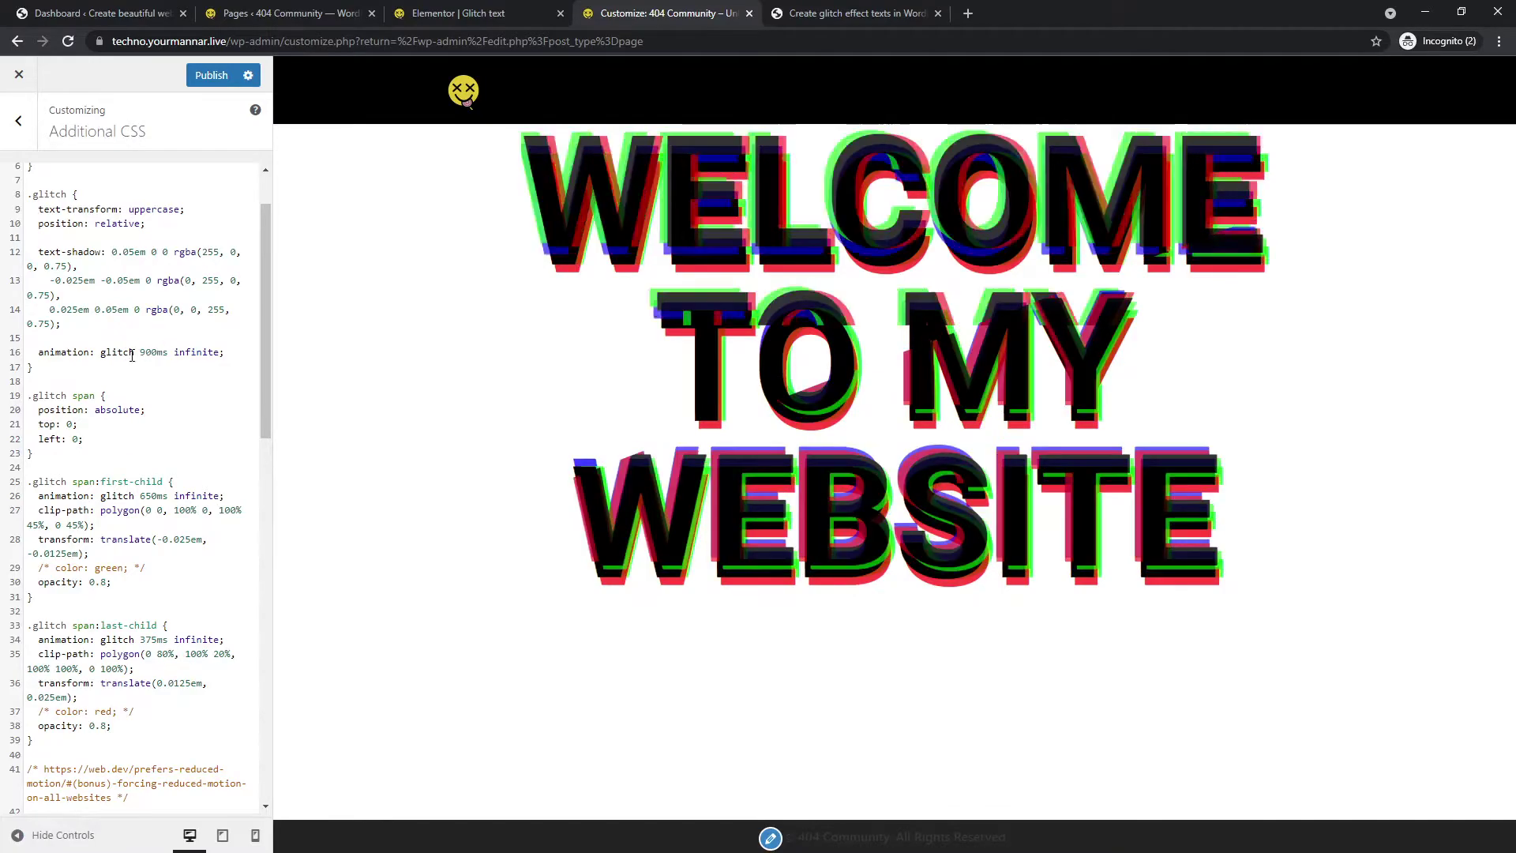
click(142, 352)
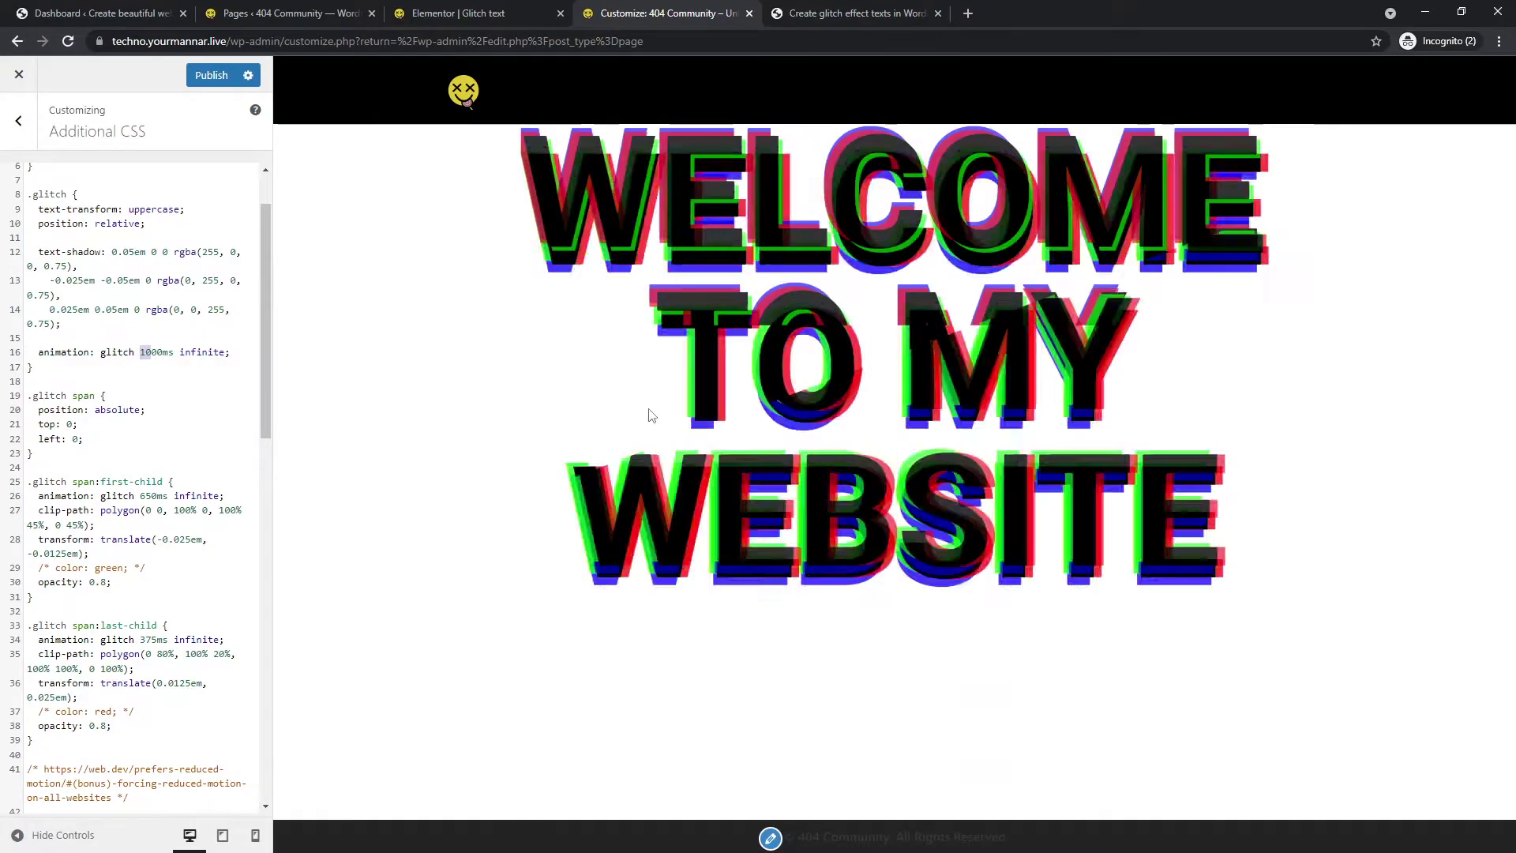
Set the .glitch animation duration to 900ms and locate the first-child and last-child span rules in the Additional CSS
text(9)
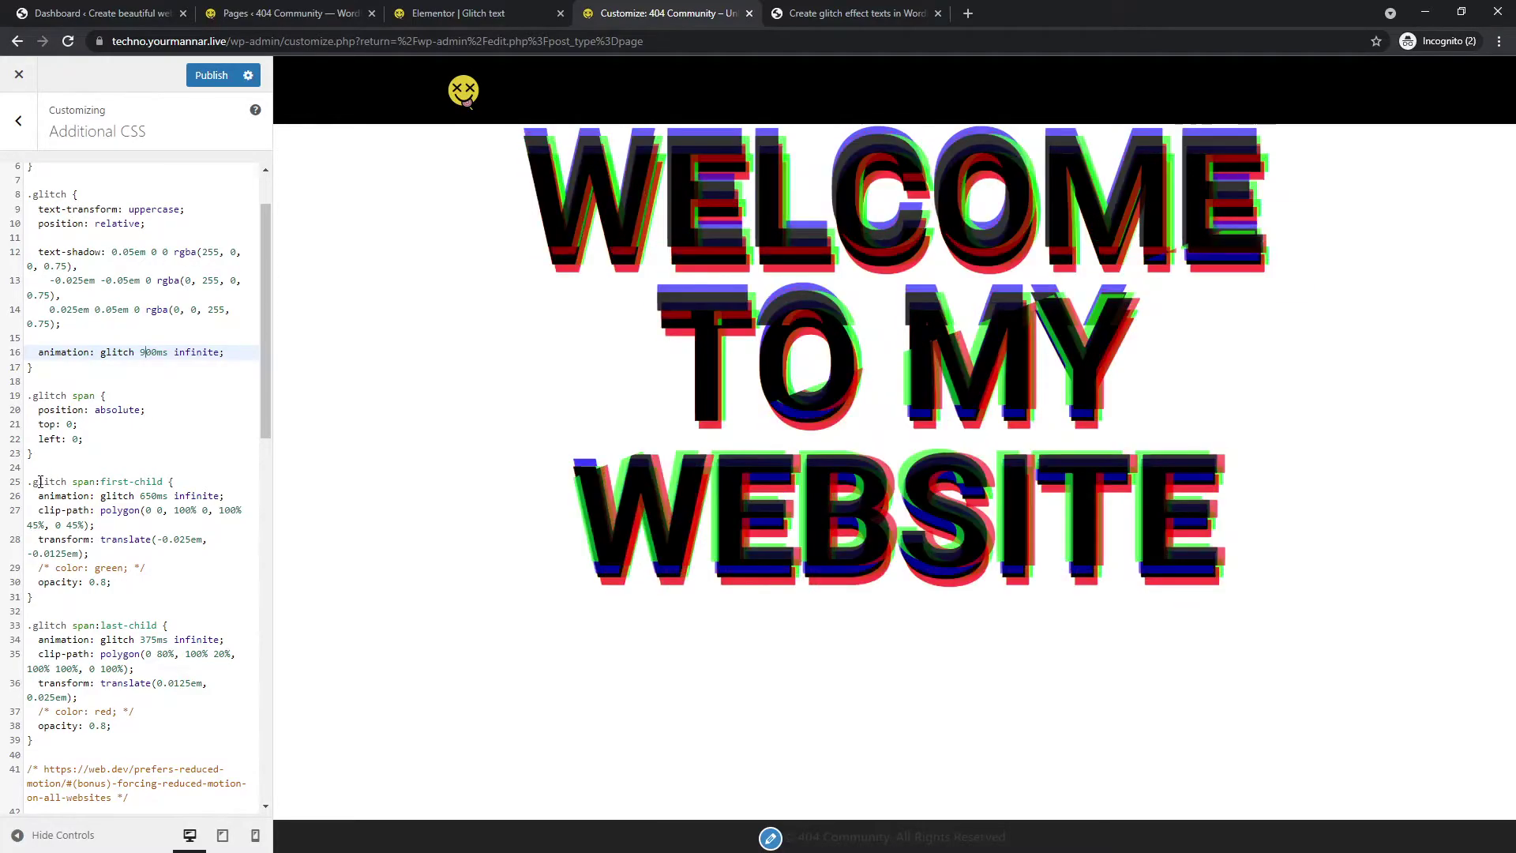
click(100, 483)
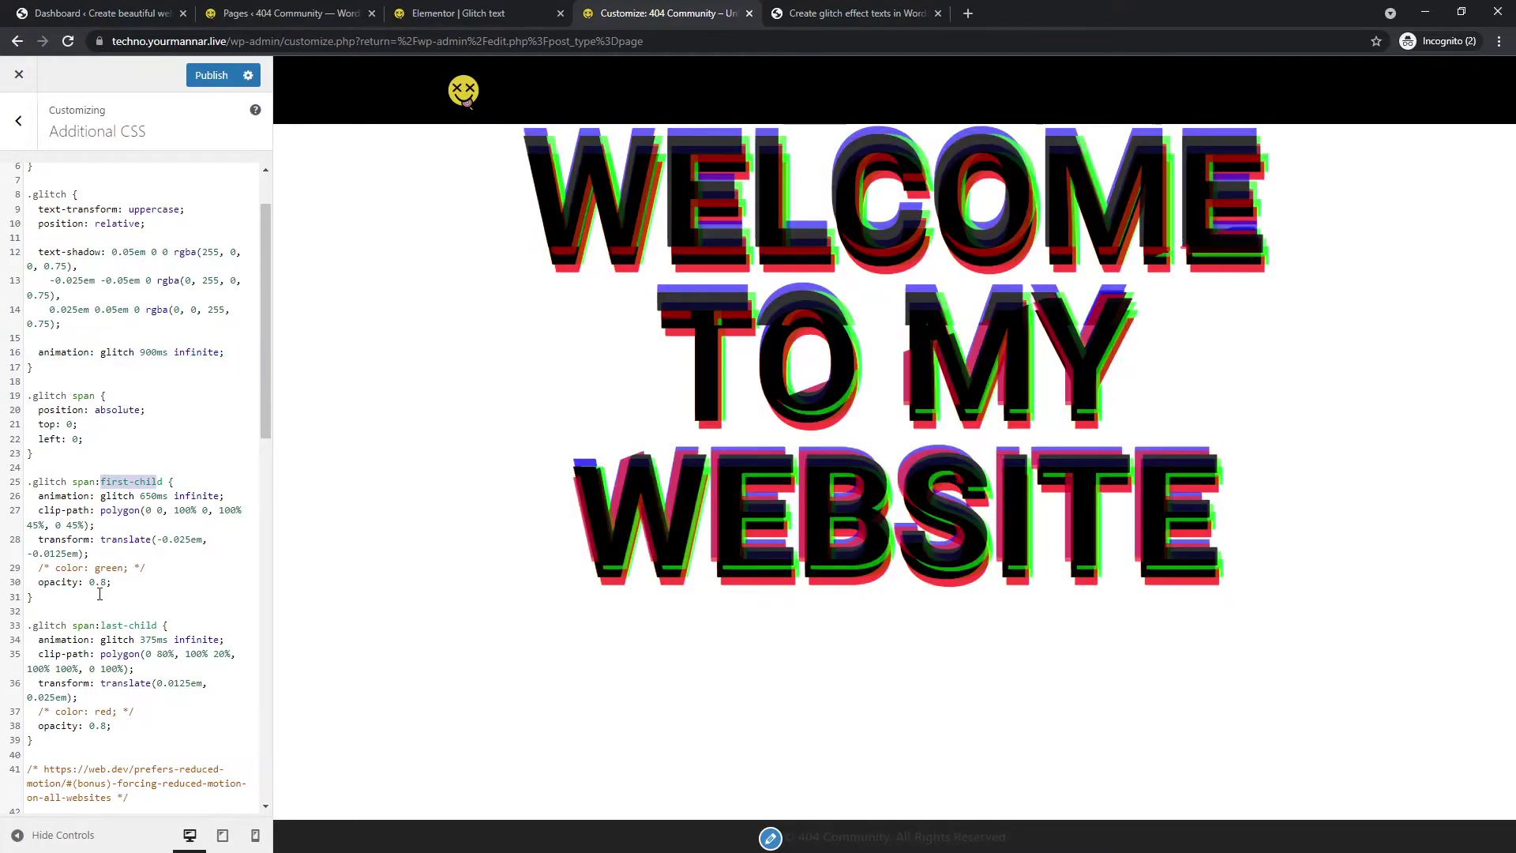
drag(102, 619, 162, 620)
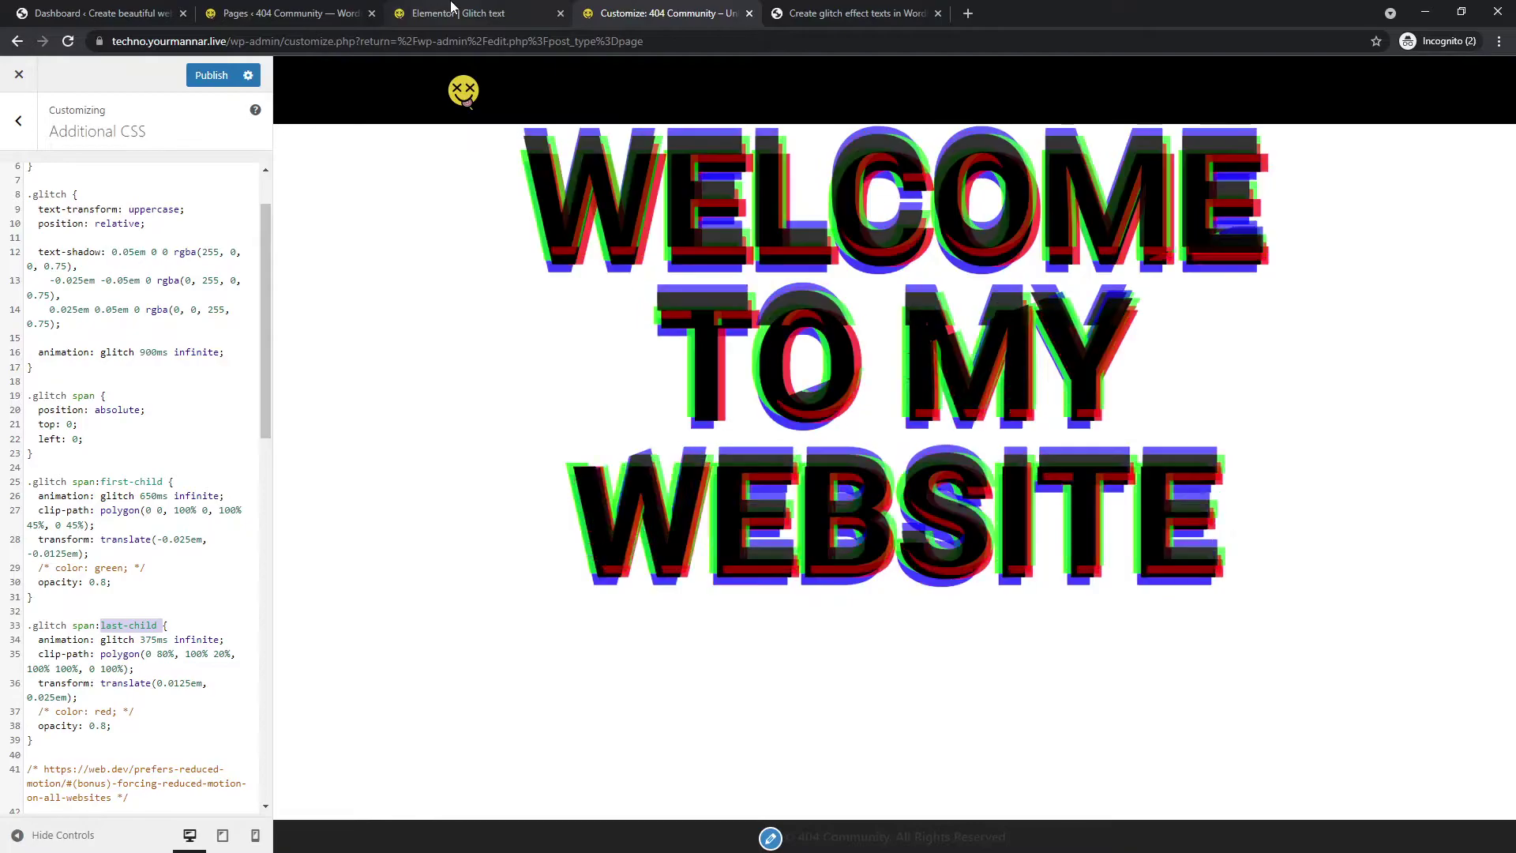
Examine the three copies of the welcome text in the Elementor heading's title HTML, comparing both spans and the plain line
key(ctrl+shift+Tab)
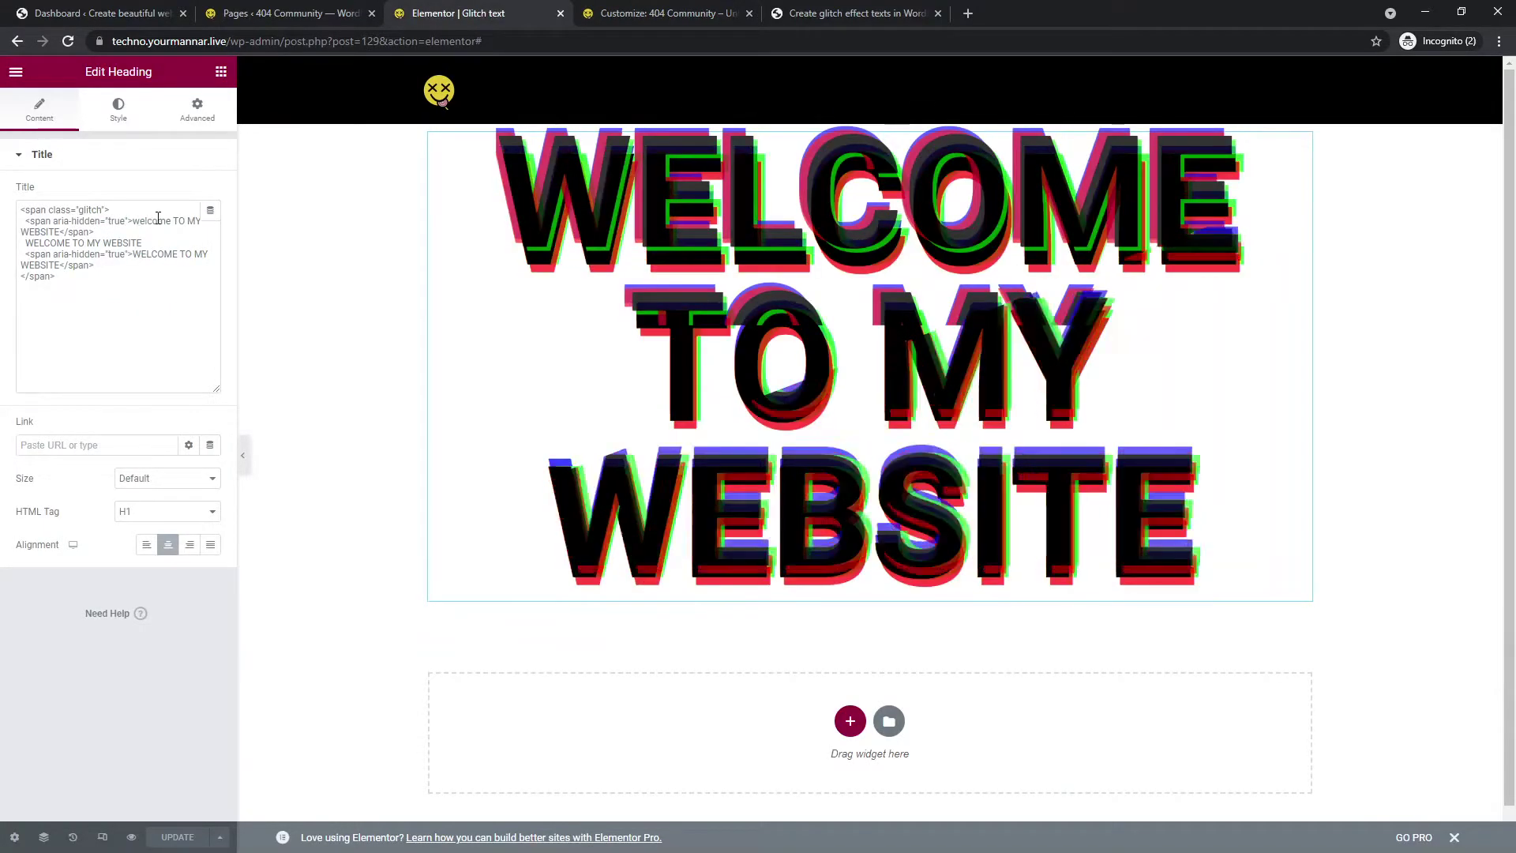
drag(133, 221, 87, 231)
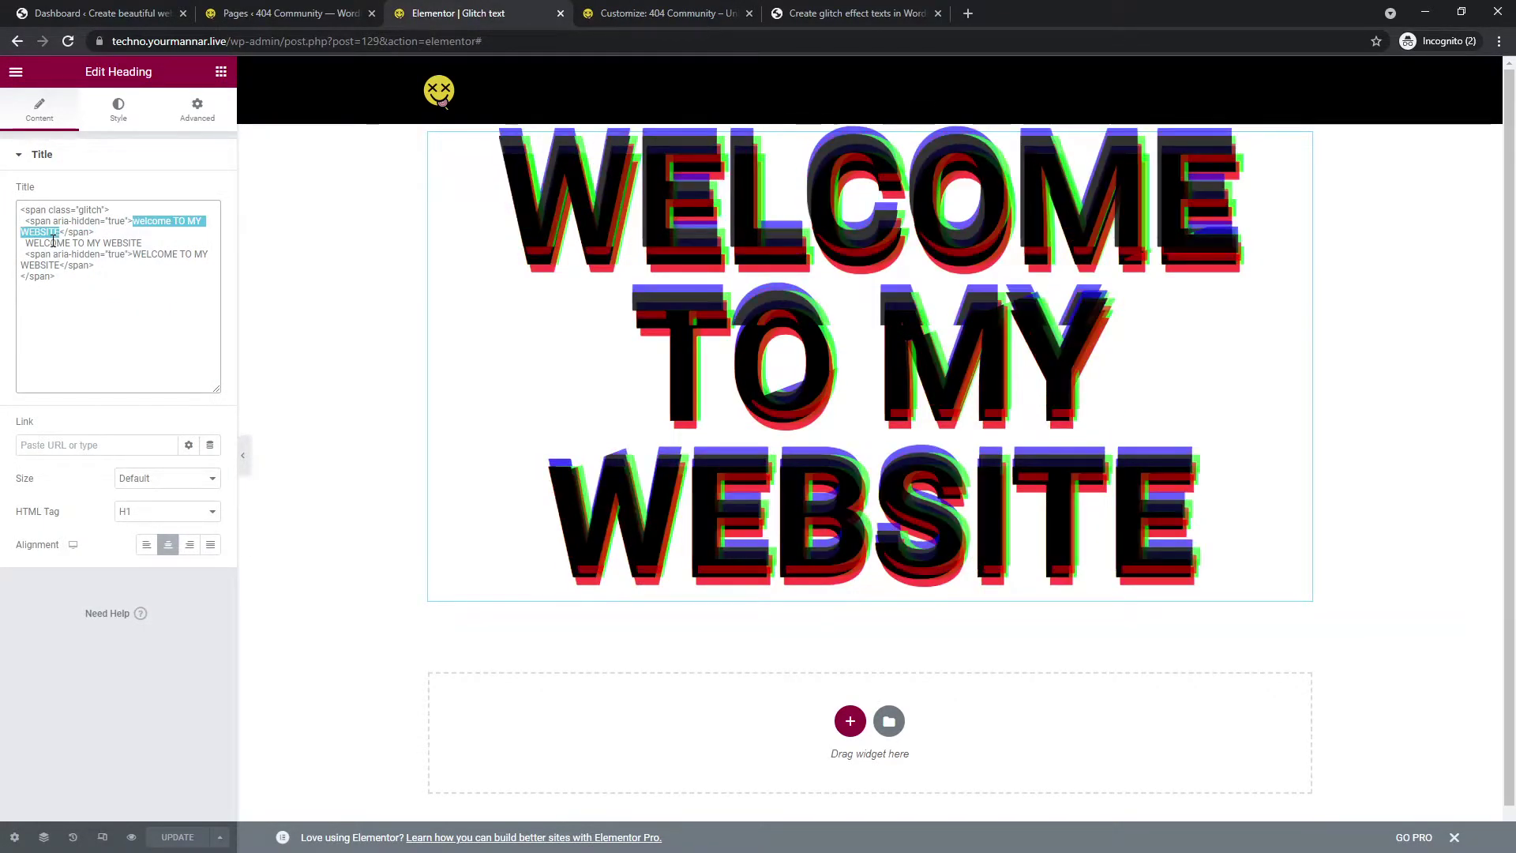
click(100, 221)
drag(133, 221, 73, 233)
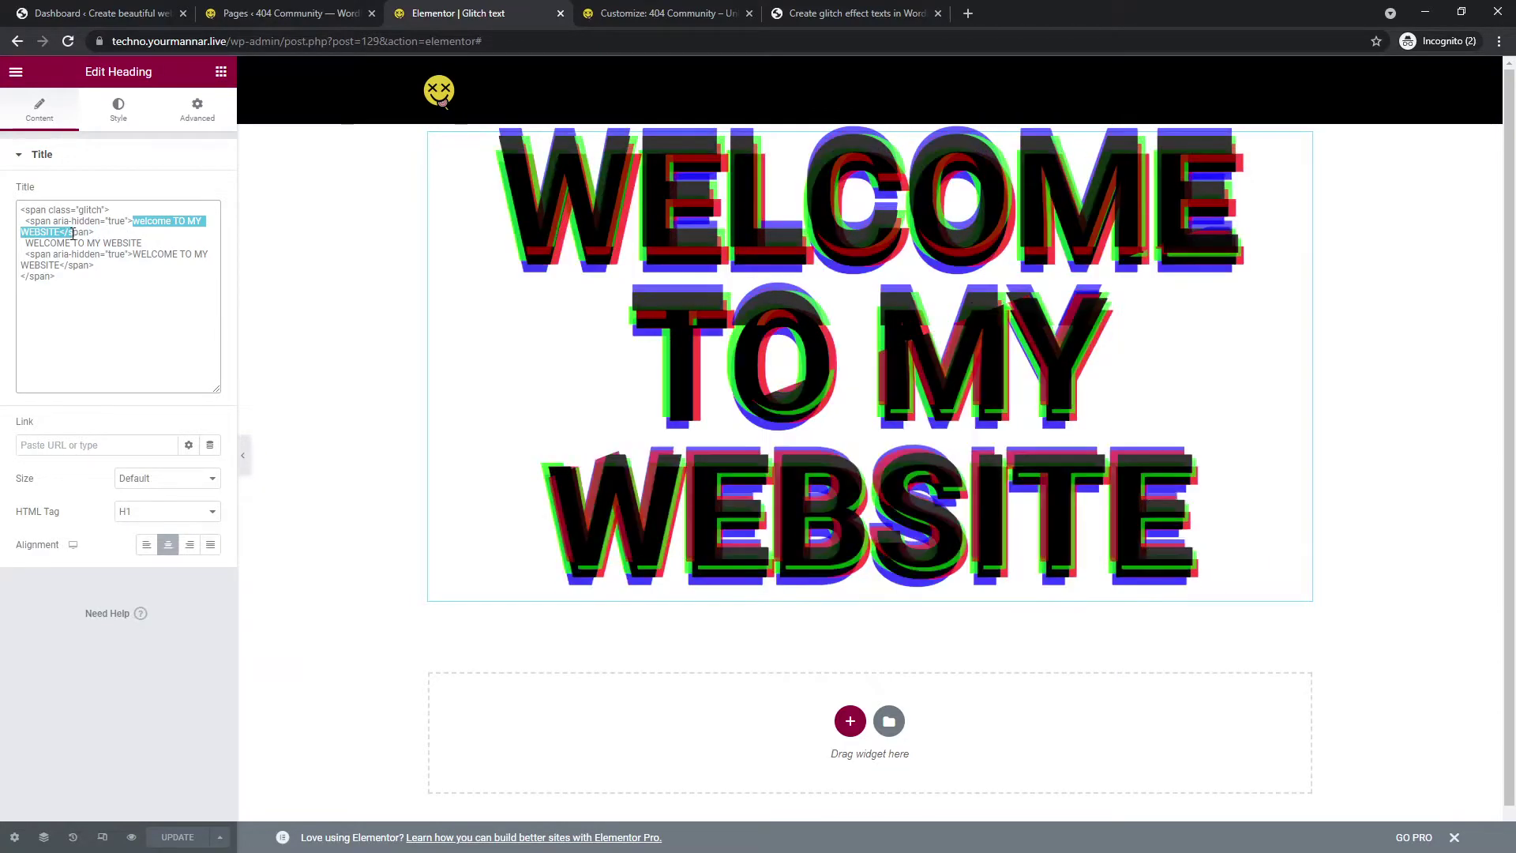
double_click(37, 244)
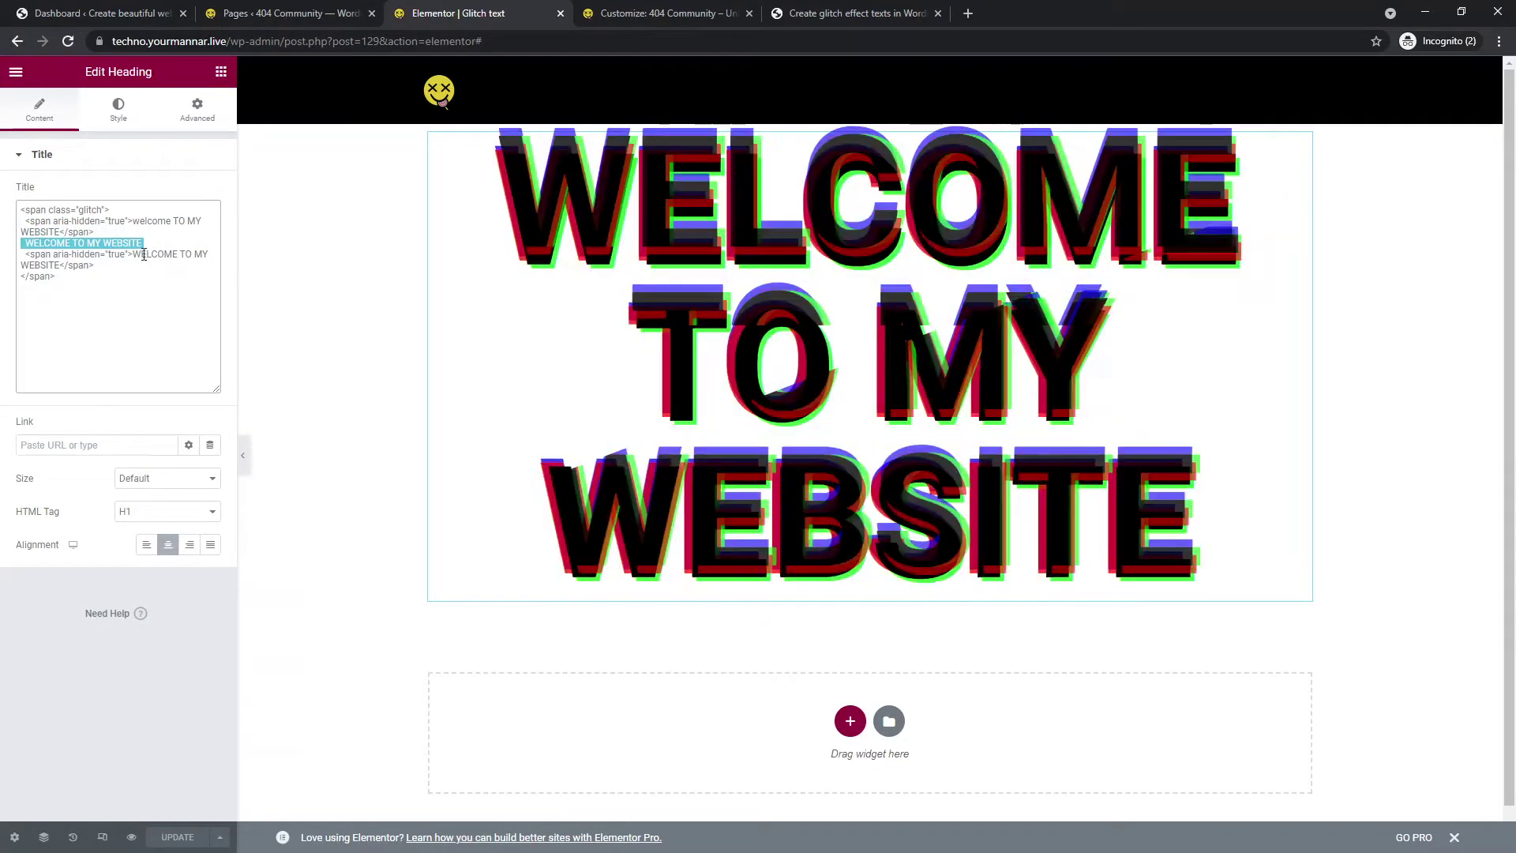
drag(134, 254, 103, 273)
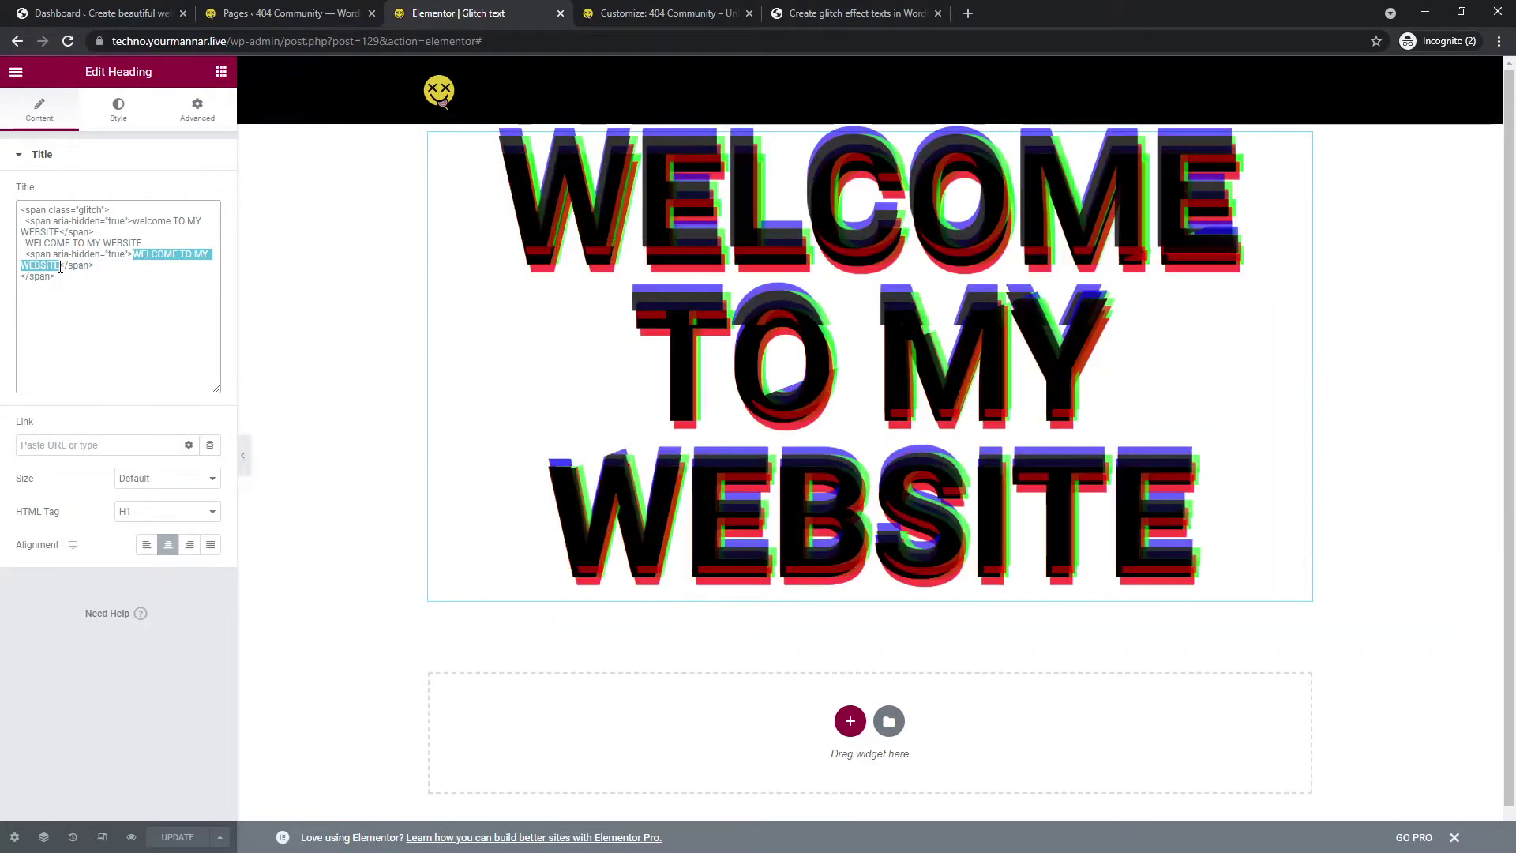
In the Customizer's Additional CSS, try a 250ms animation for .glitch span:first-child, then restore it to 650ms
click(623, 8)
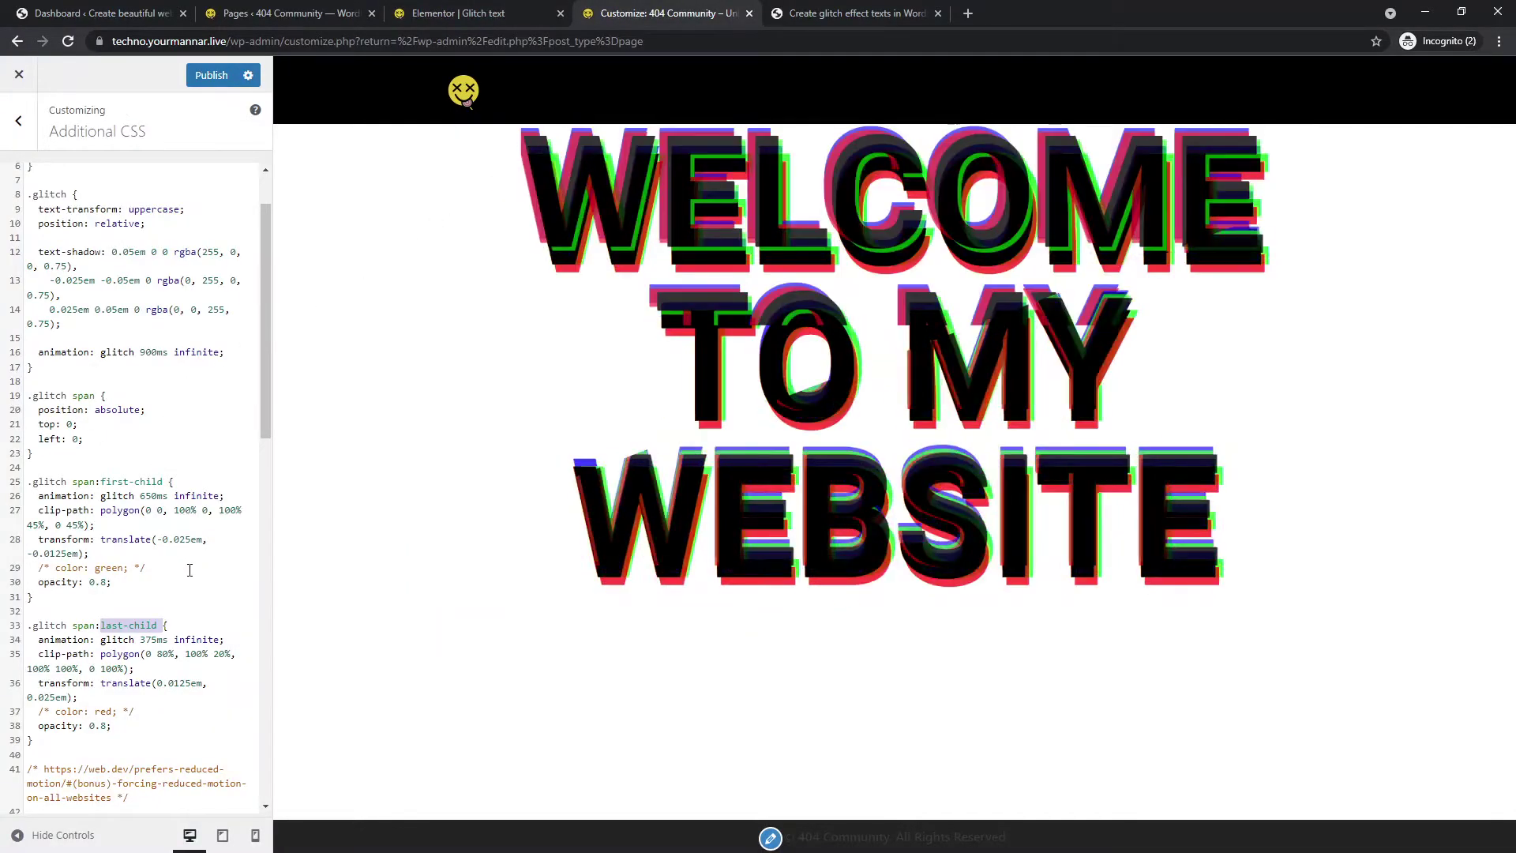
click(126, 570)
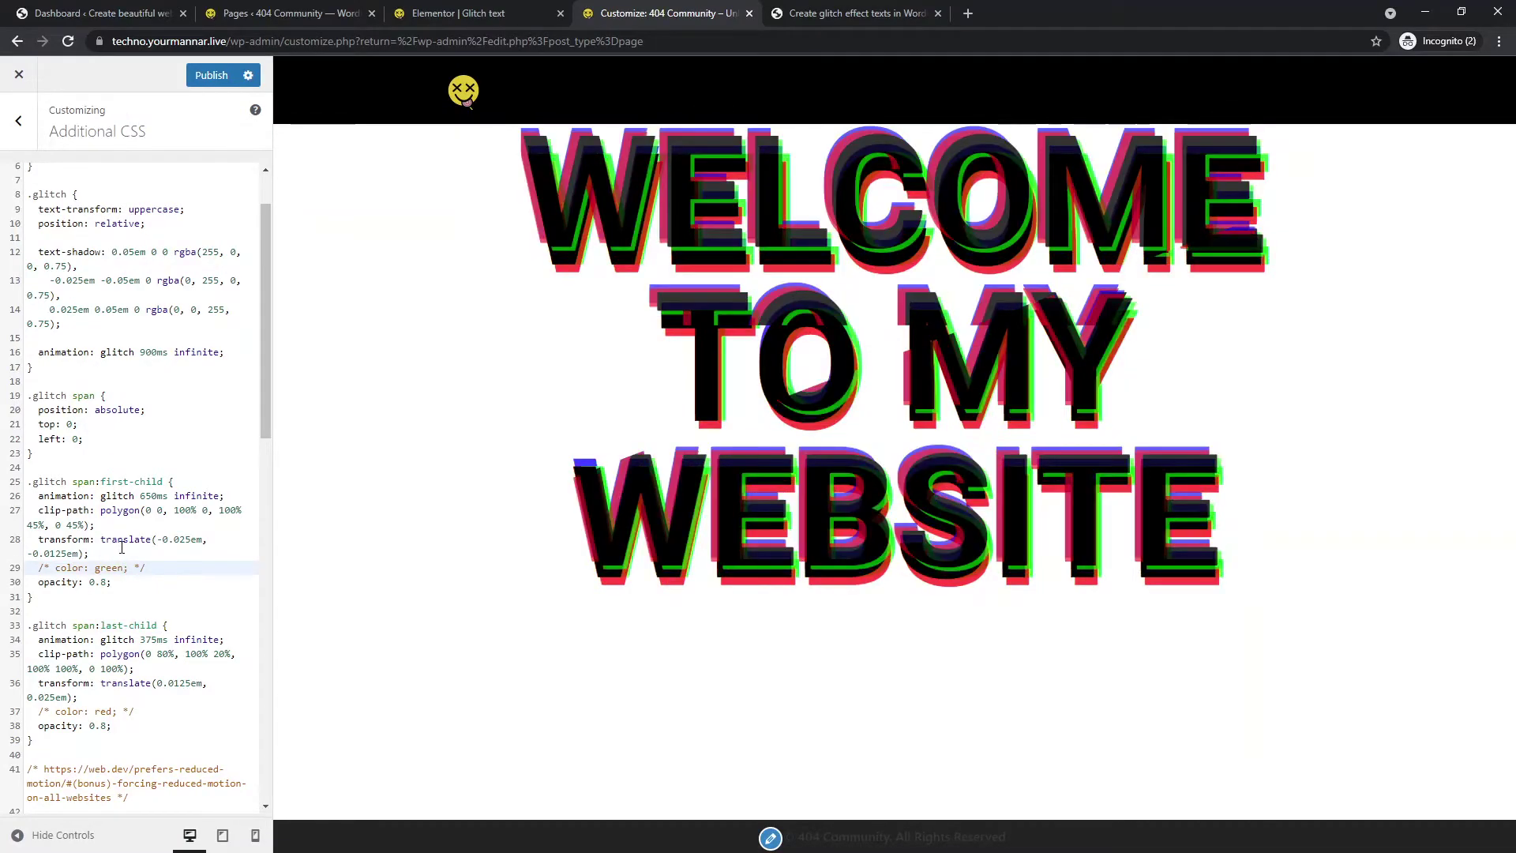
click(144, 496)
key(Delete)
text(2)
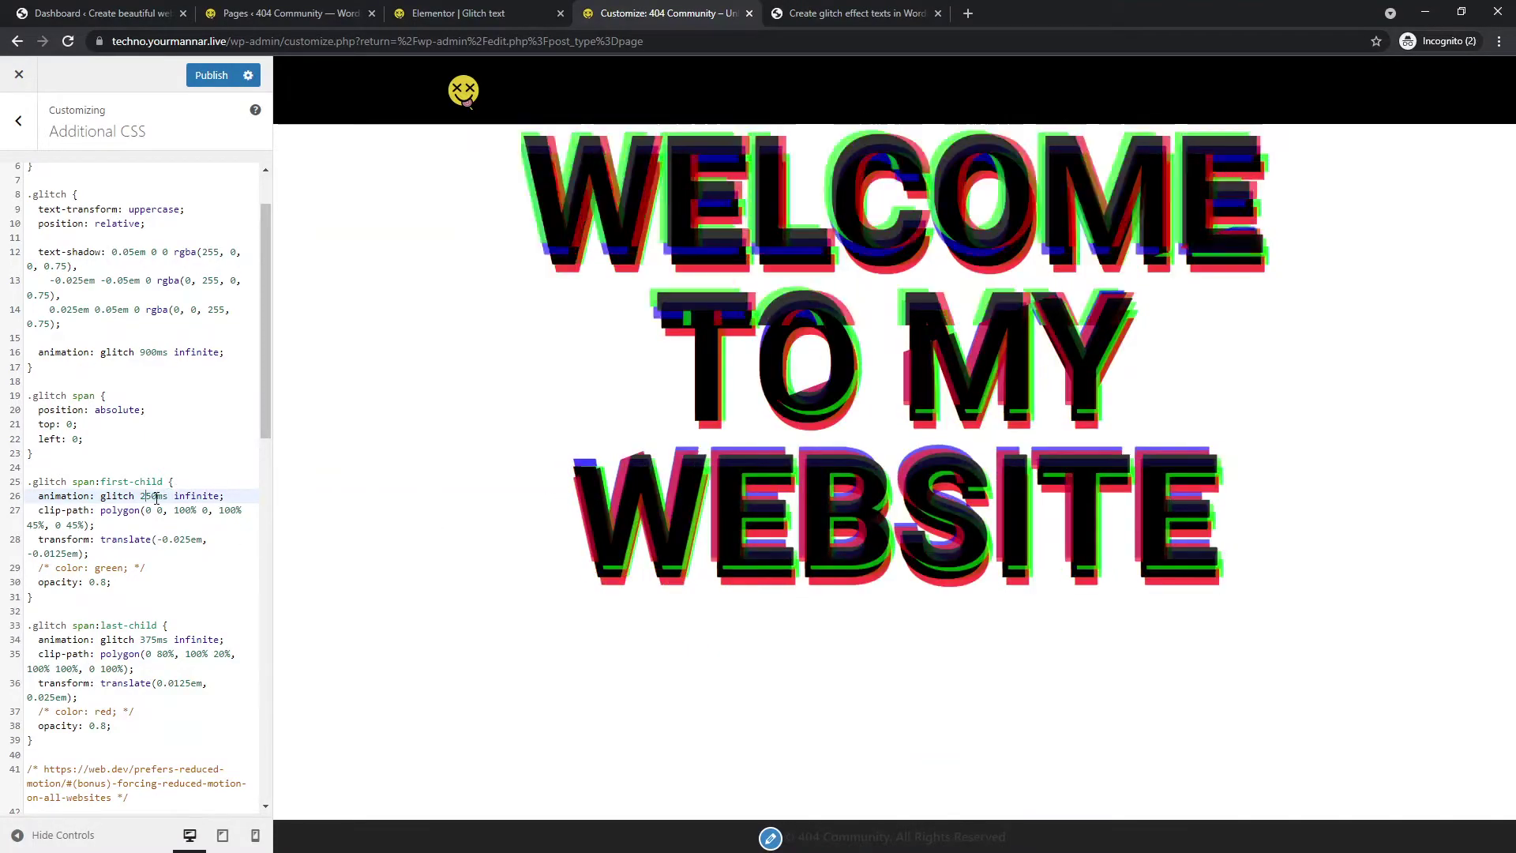
key(BackSpace)
text(6)
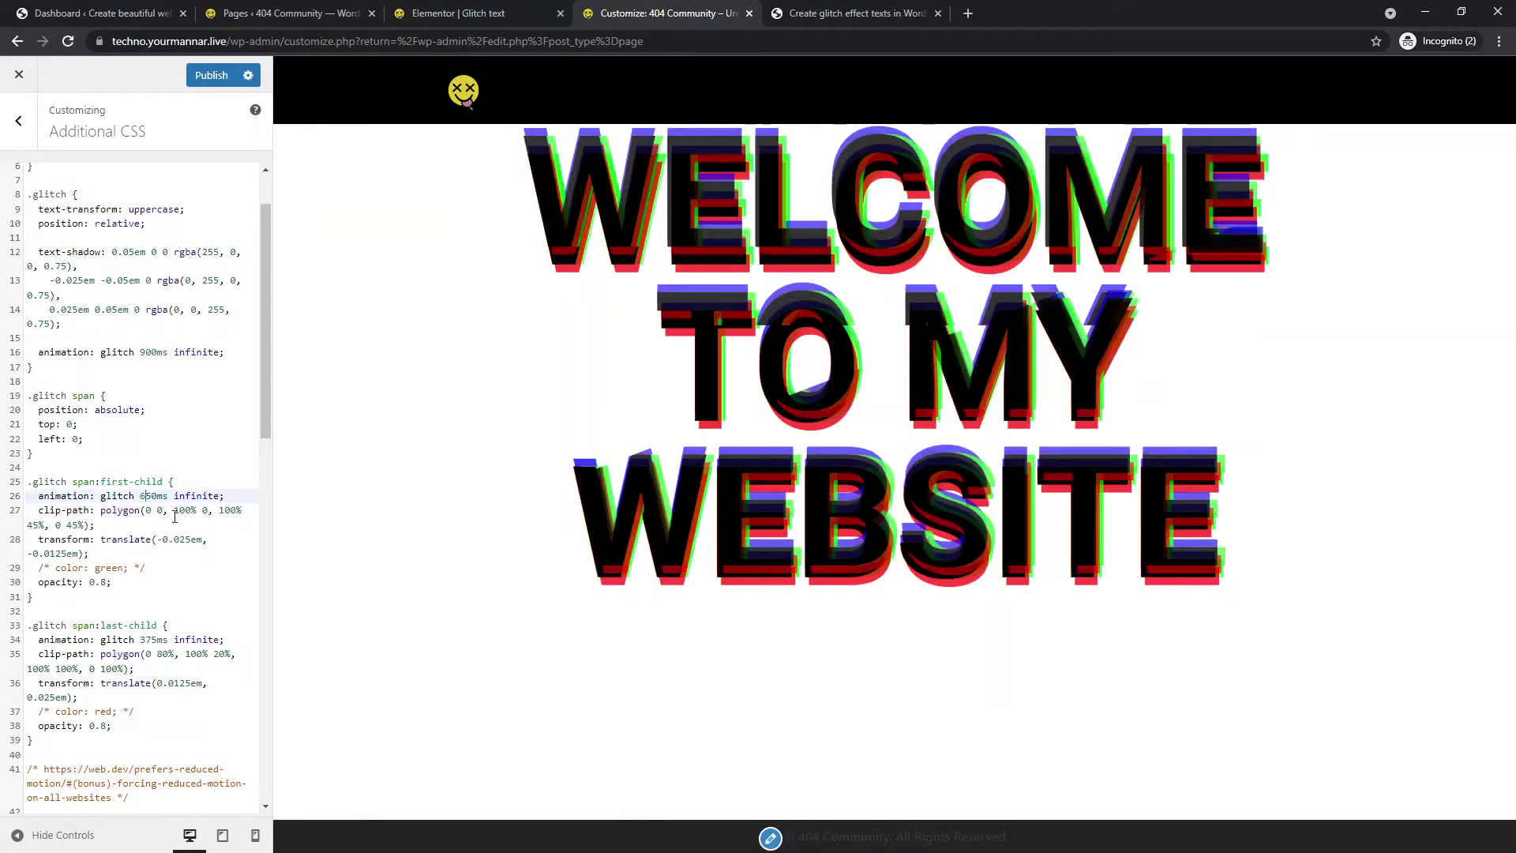
Try an 875ms animation duration for .glitch span:last-child, then restore it to 375ms
click(143, 641)
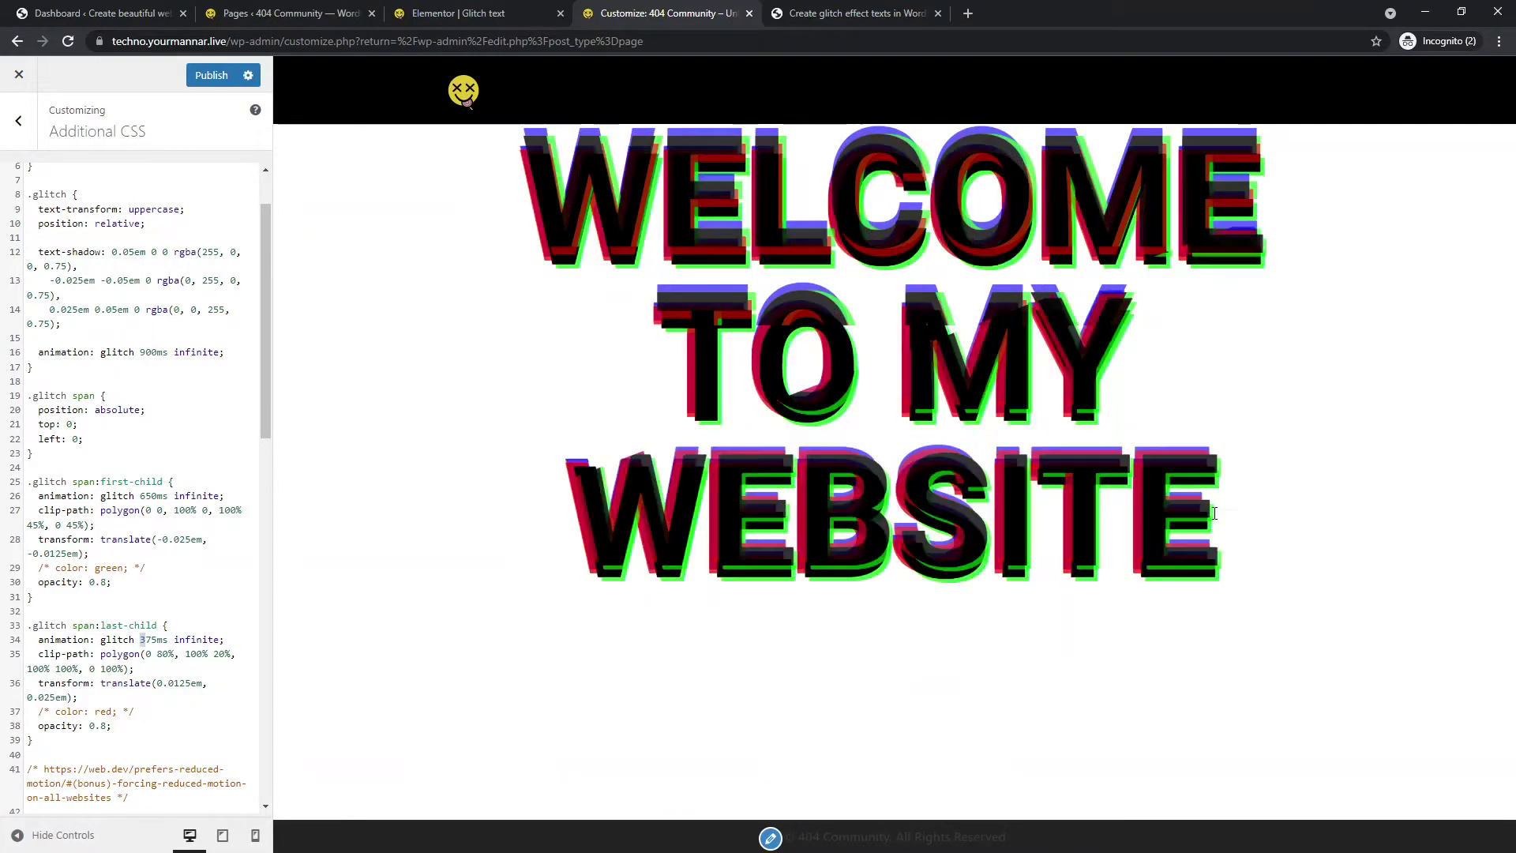
key(Delete)
text(8)
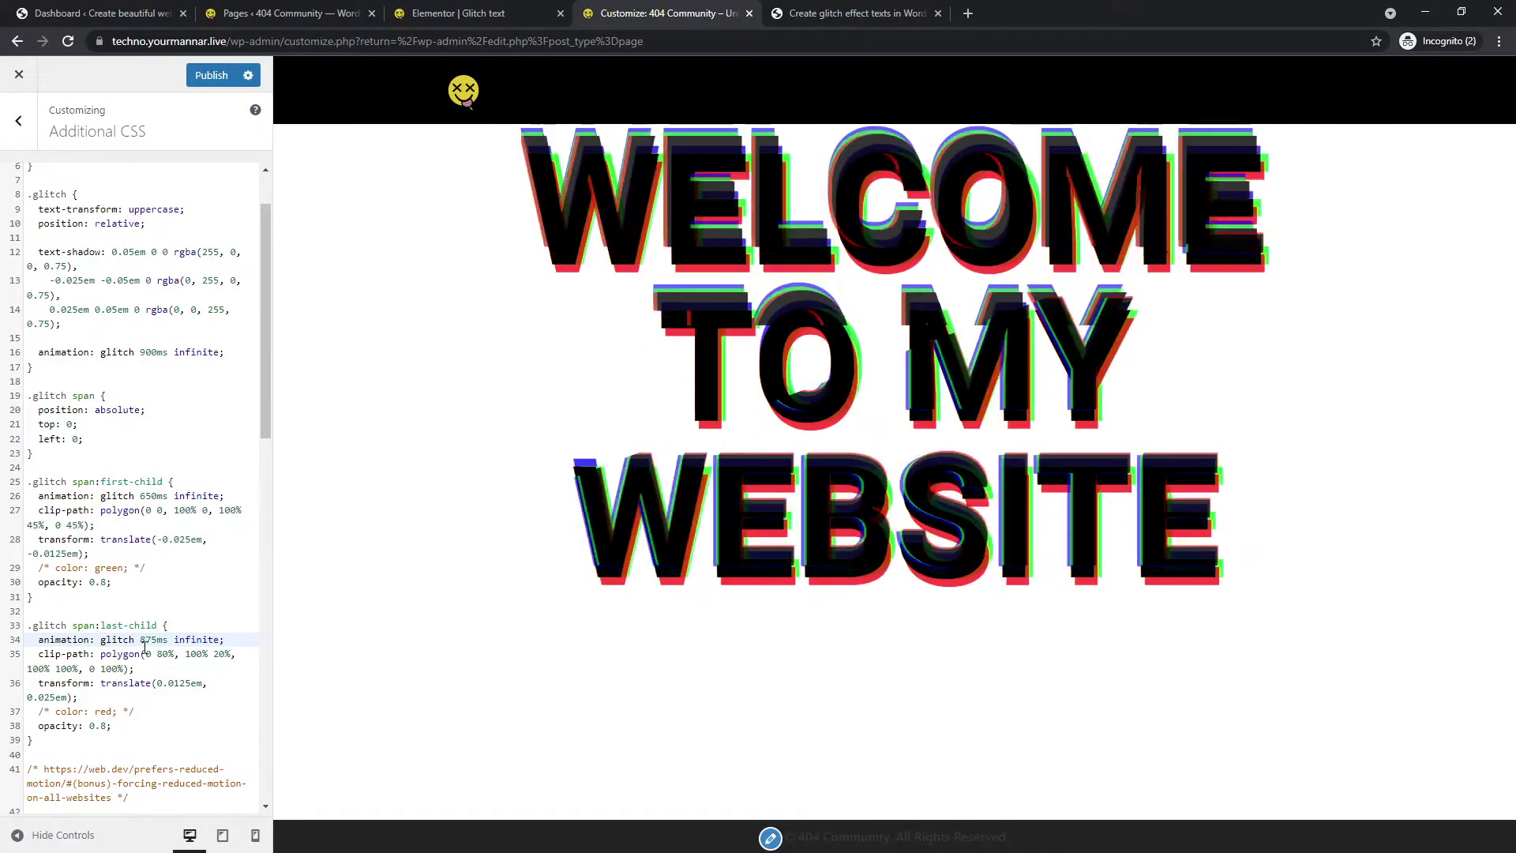
key(BackSpace)
text(3)
click(215, 604)
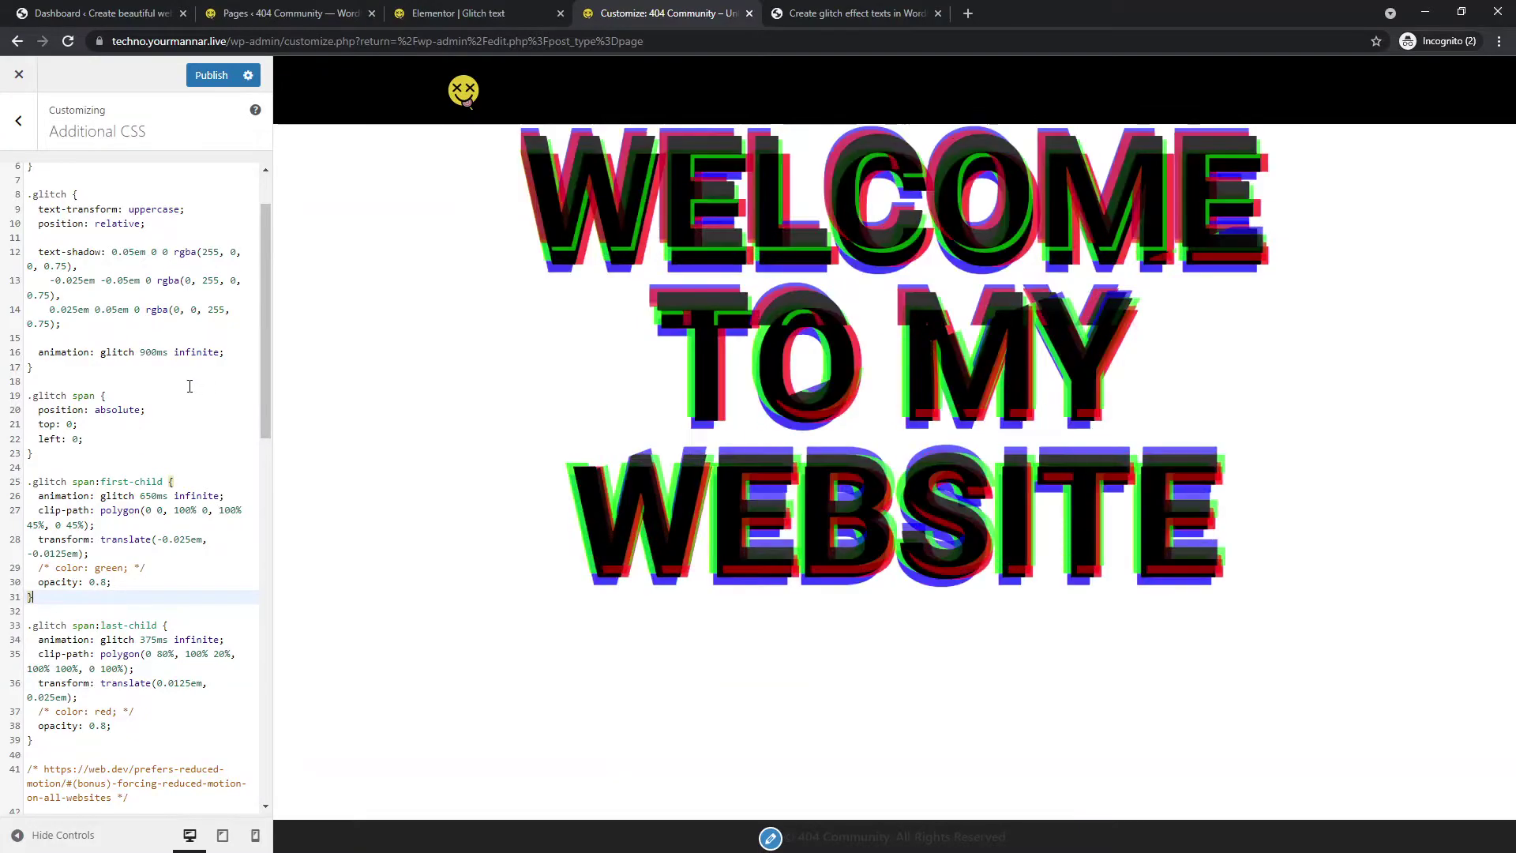
Review the remaining glitch rules in the Additional CSS and publish the Customizer changes
scroll(183, 457, down, 1)
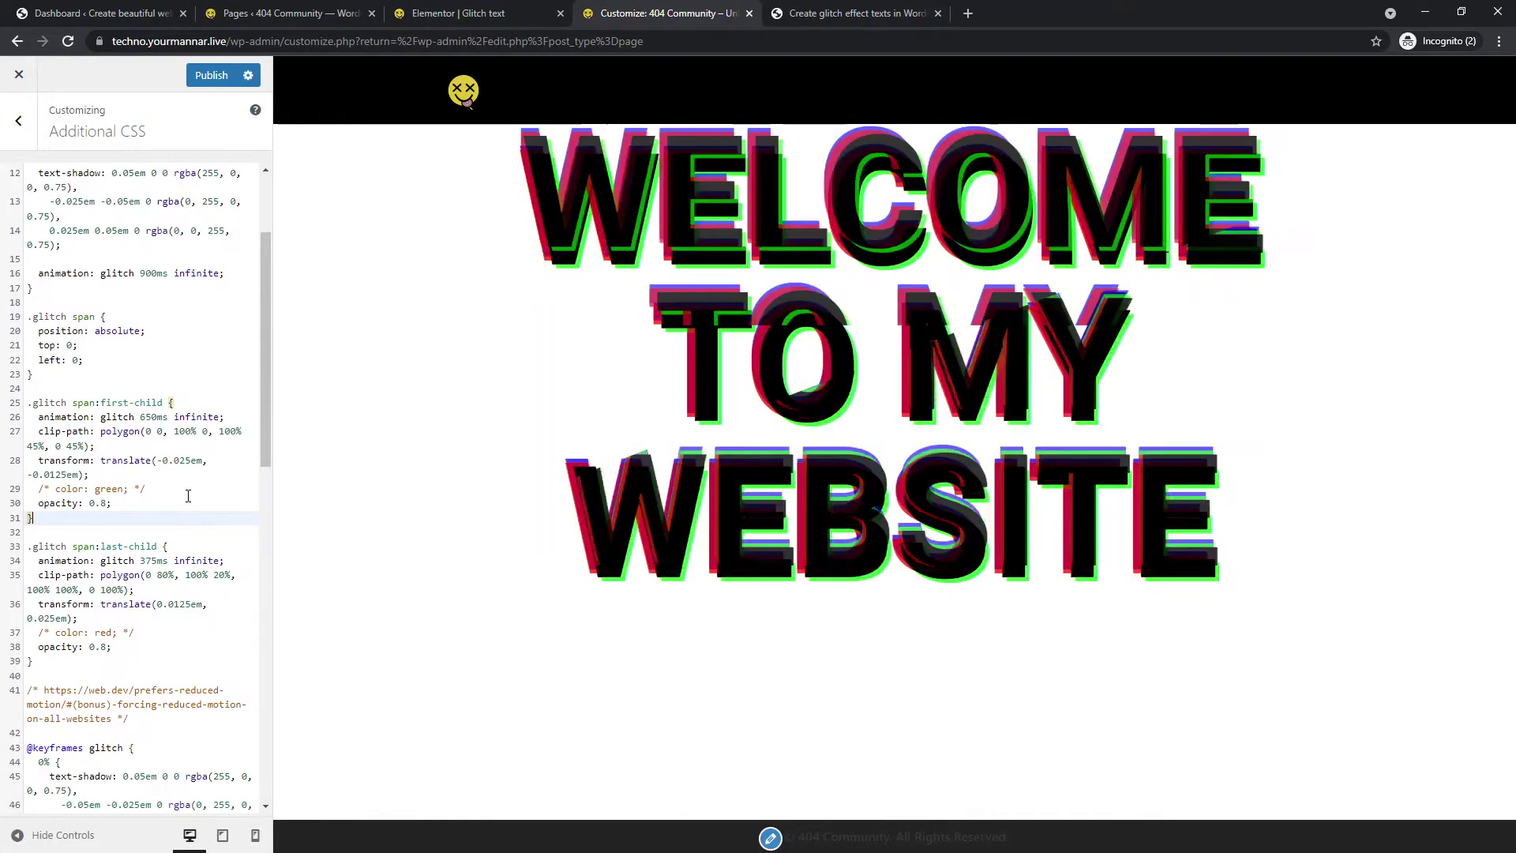
scroll(176, 646, down, 4)
scroll(150, 618, up, 6)
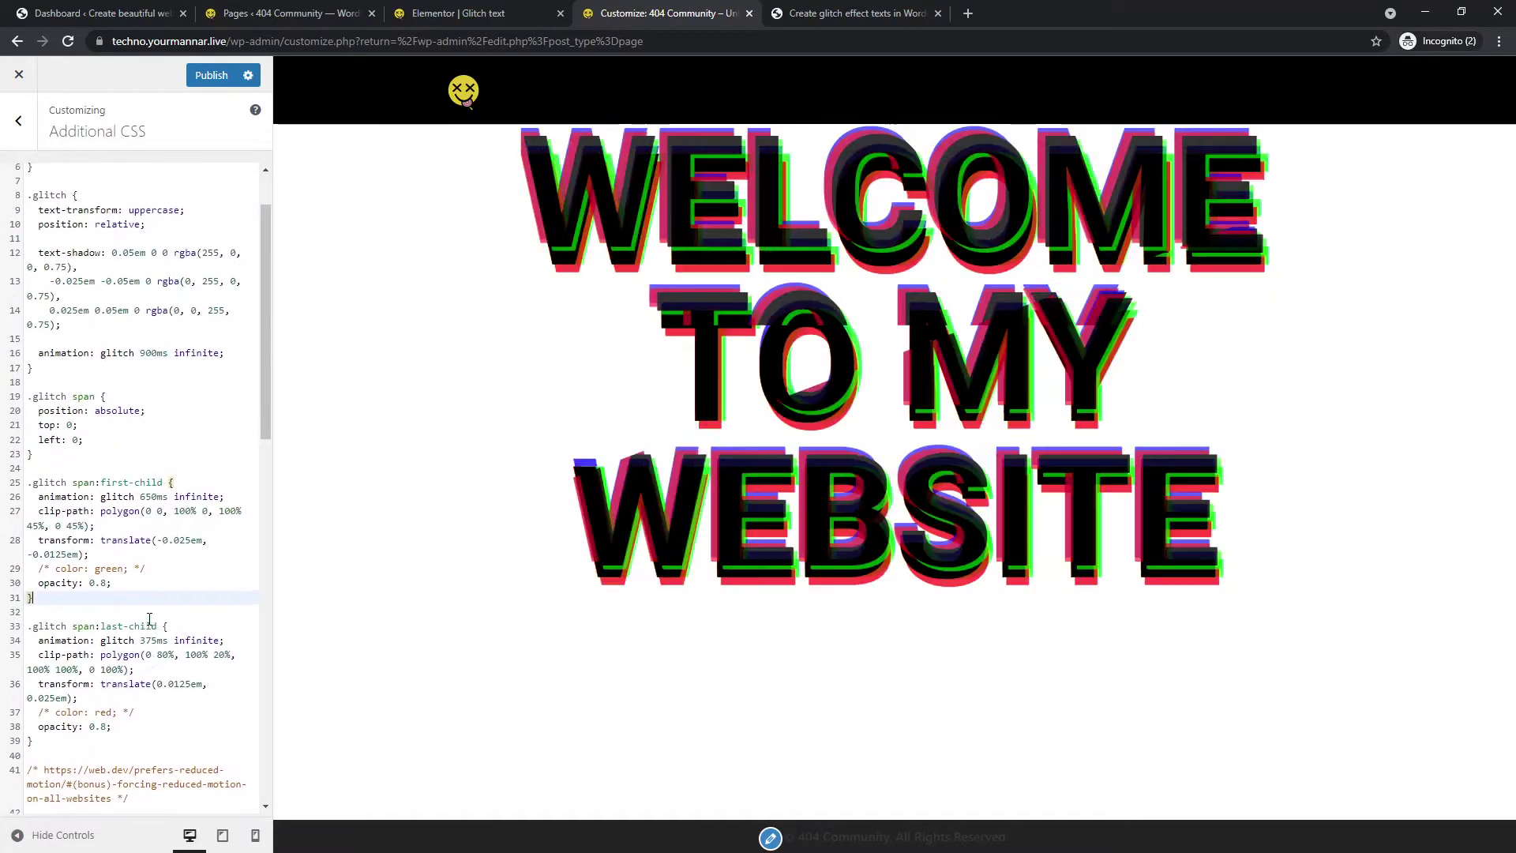
click(211, 75)
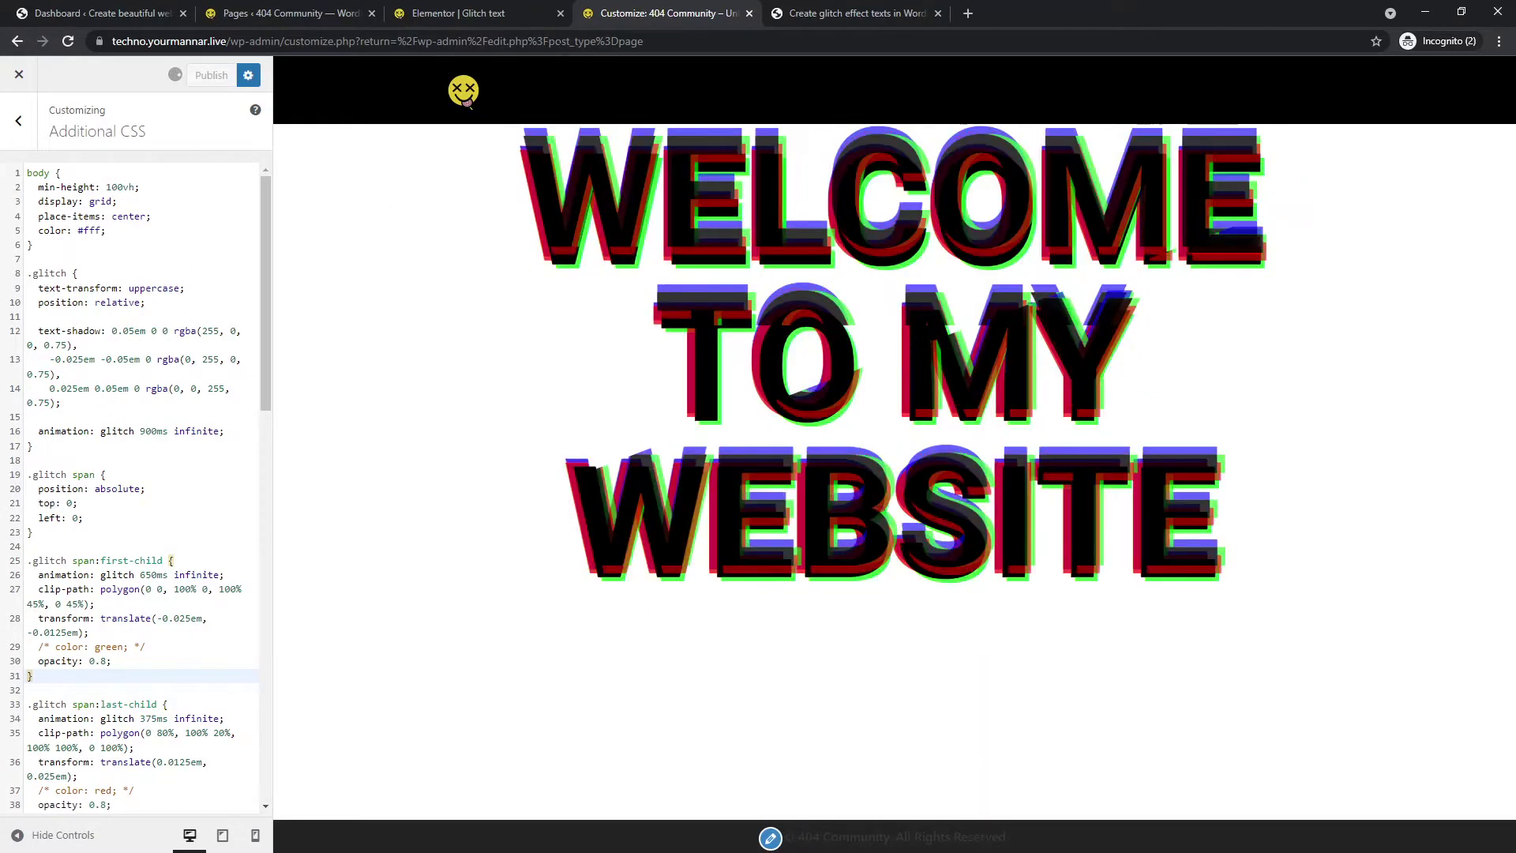
In the Elementor heading's title HTML, try removing the last aria-hidden span, then paste it back
click(457, 12)
click(109, 270)
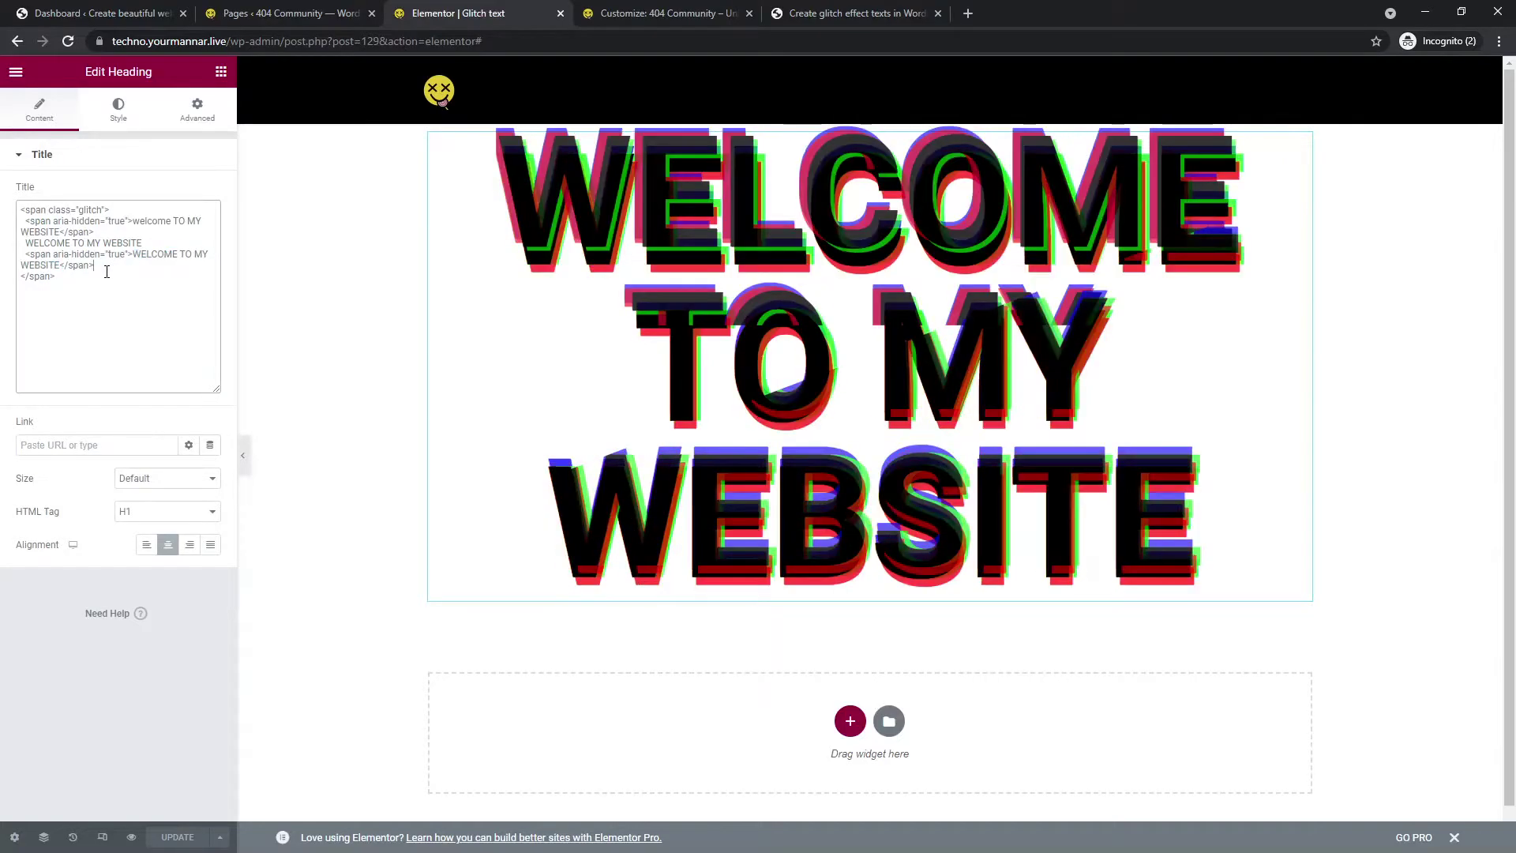
drag(101, 266, 25, 251)
key(ctrl+c)
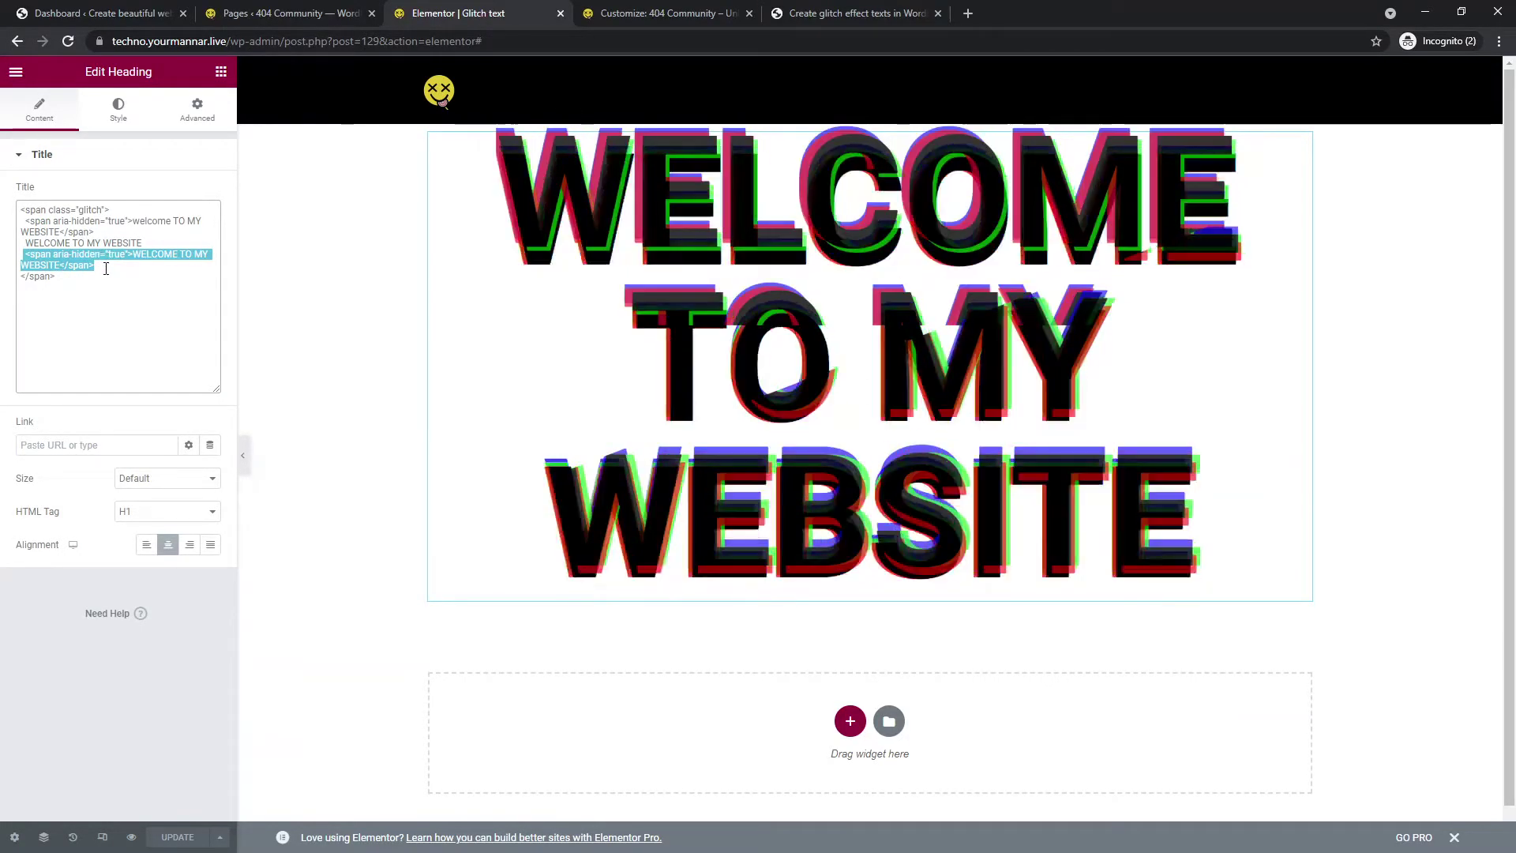
key(BackSpace)
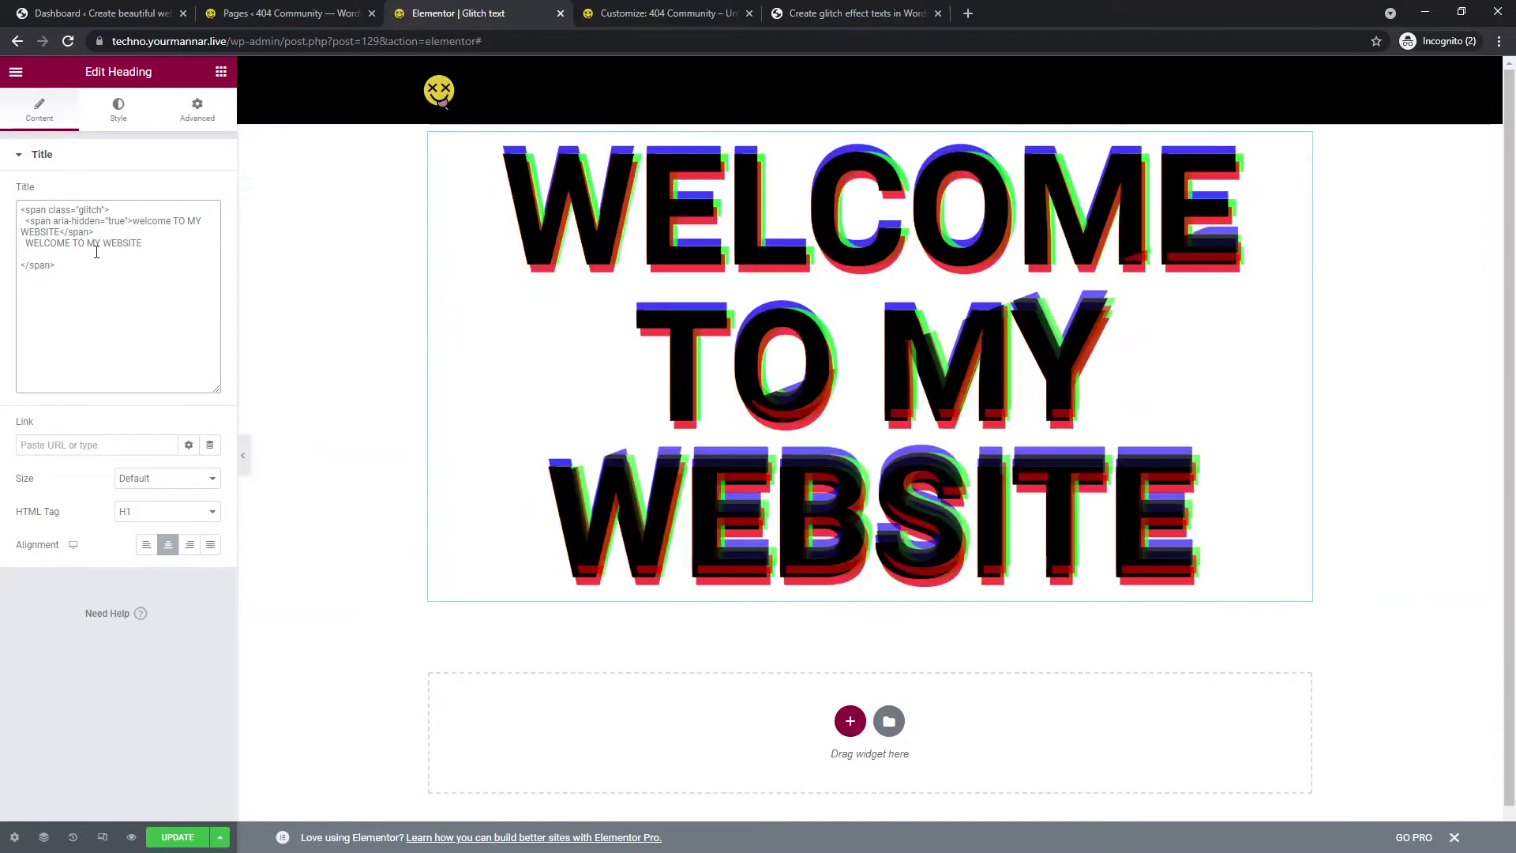
key(ctrl+v)
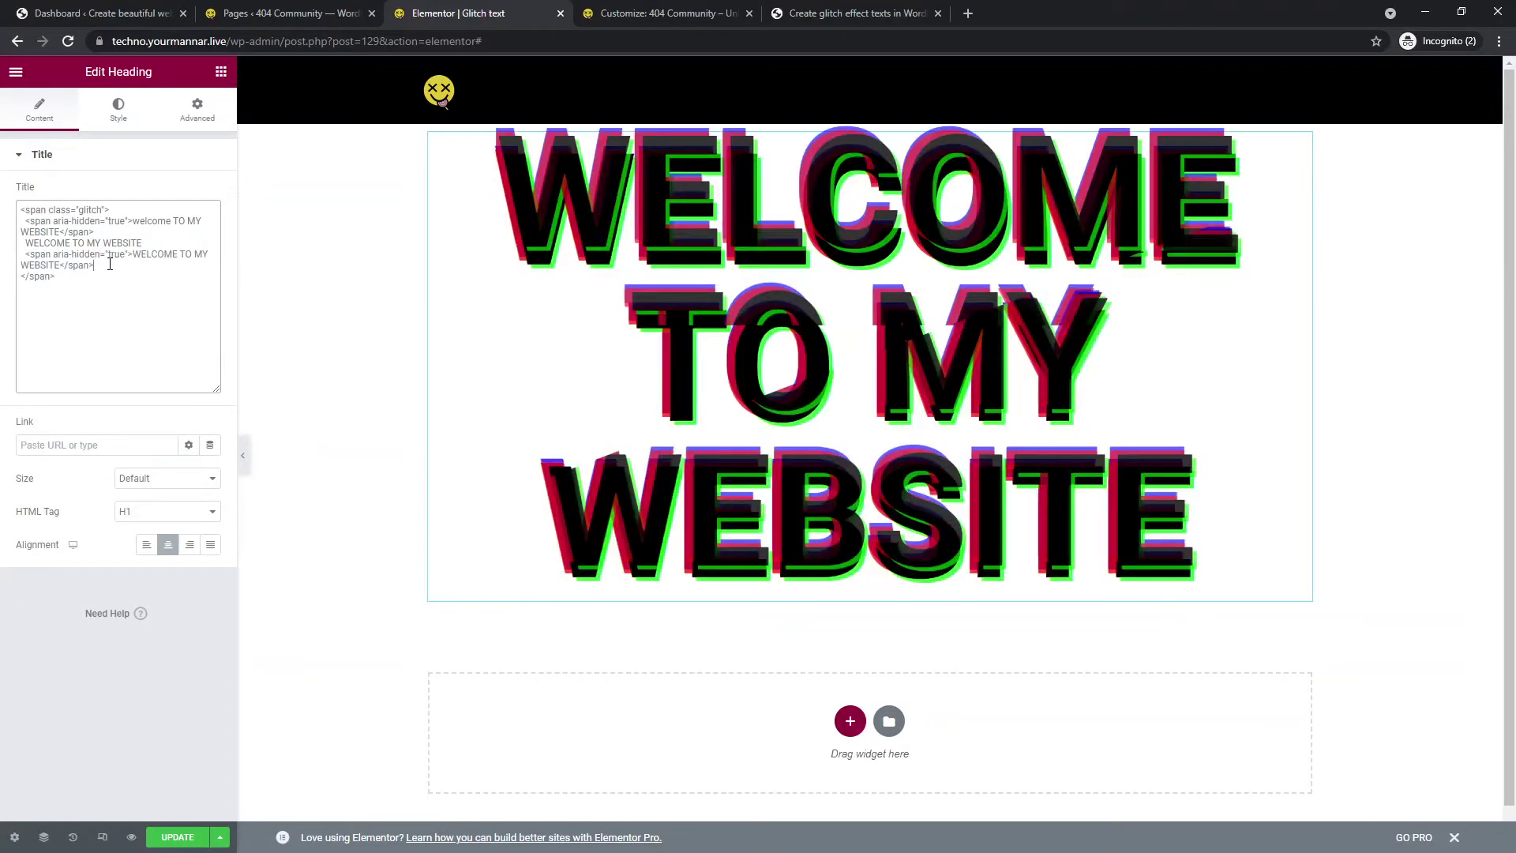
Try removing the plain WELCOME TO MY WEBSITE line between the two spans, then paste it back
drag(94, 232, 24, 239)
triple_click(24, 240)
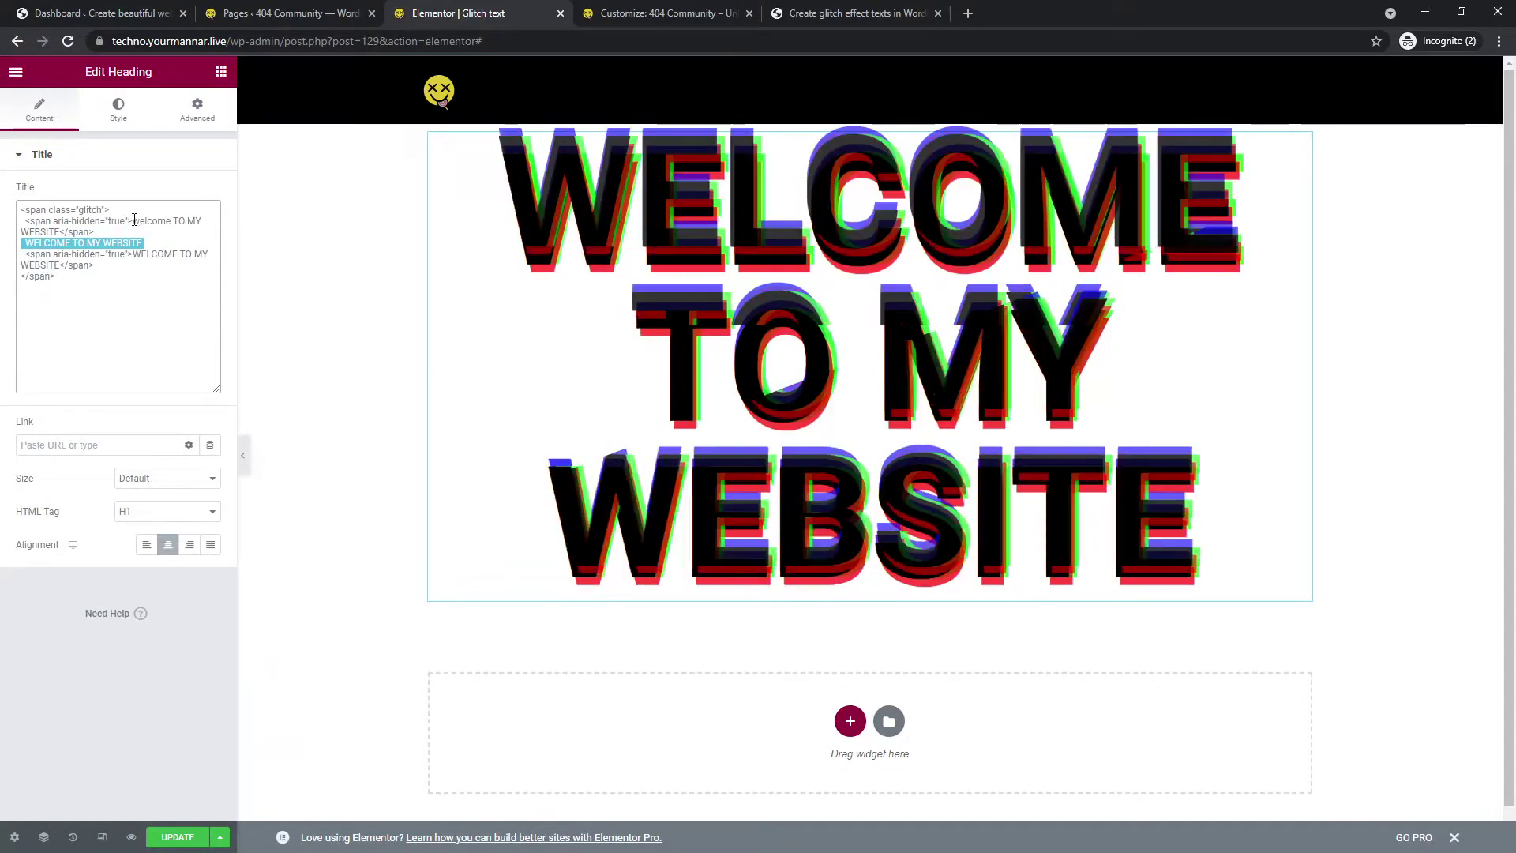
drag(115, 221, 127, 221)
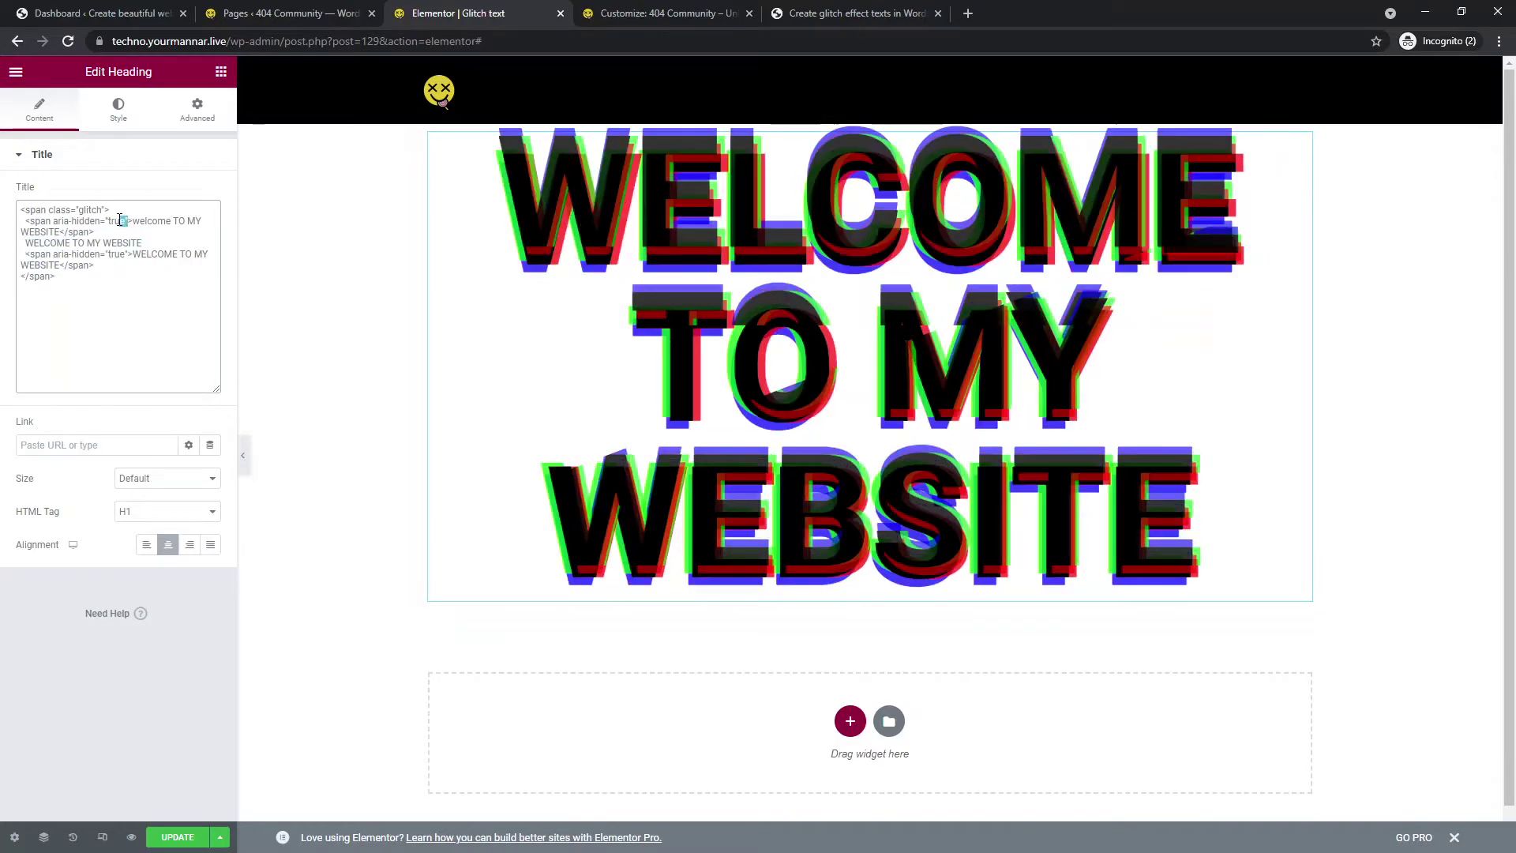
triple_click(111, 243)
key(ctrl+c)
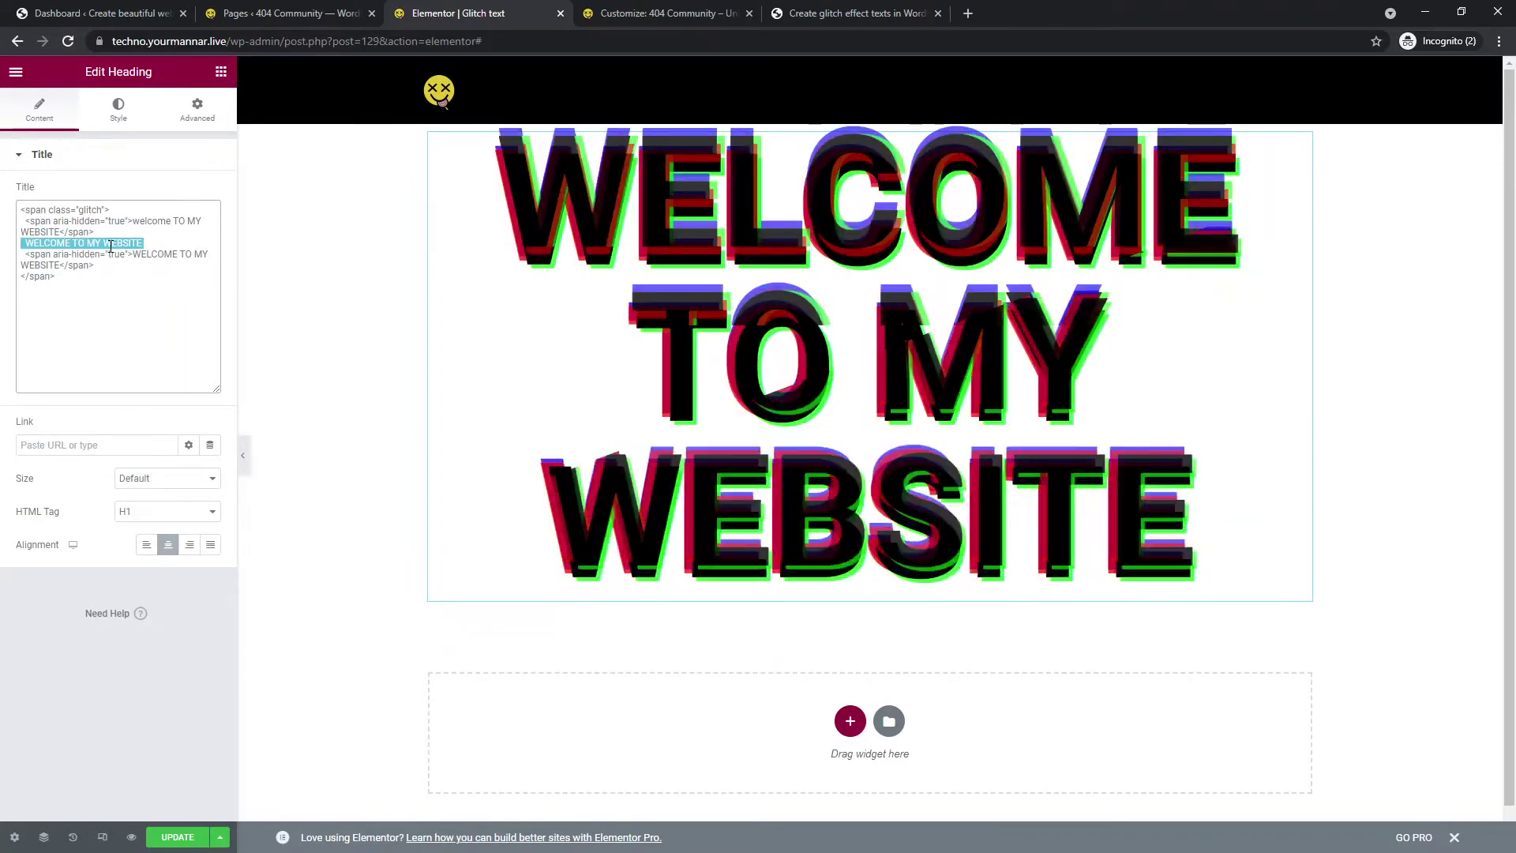
key(BackSpace)
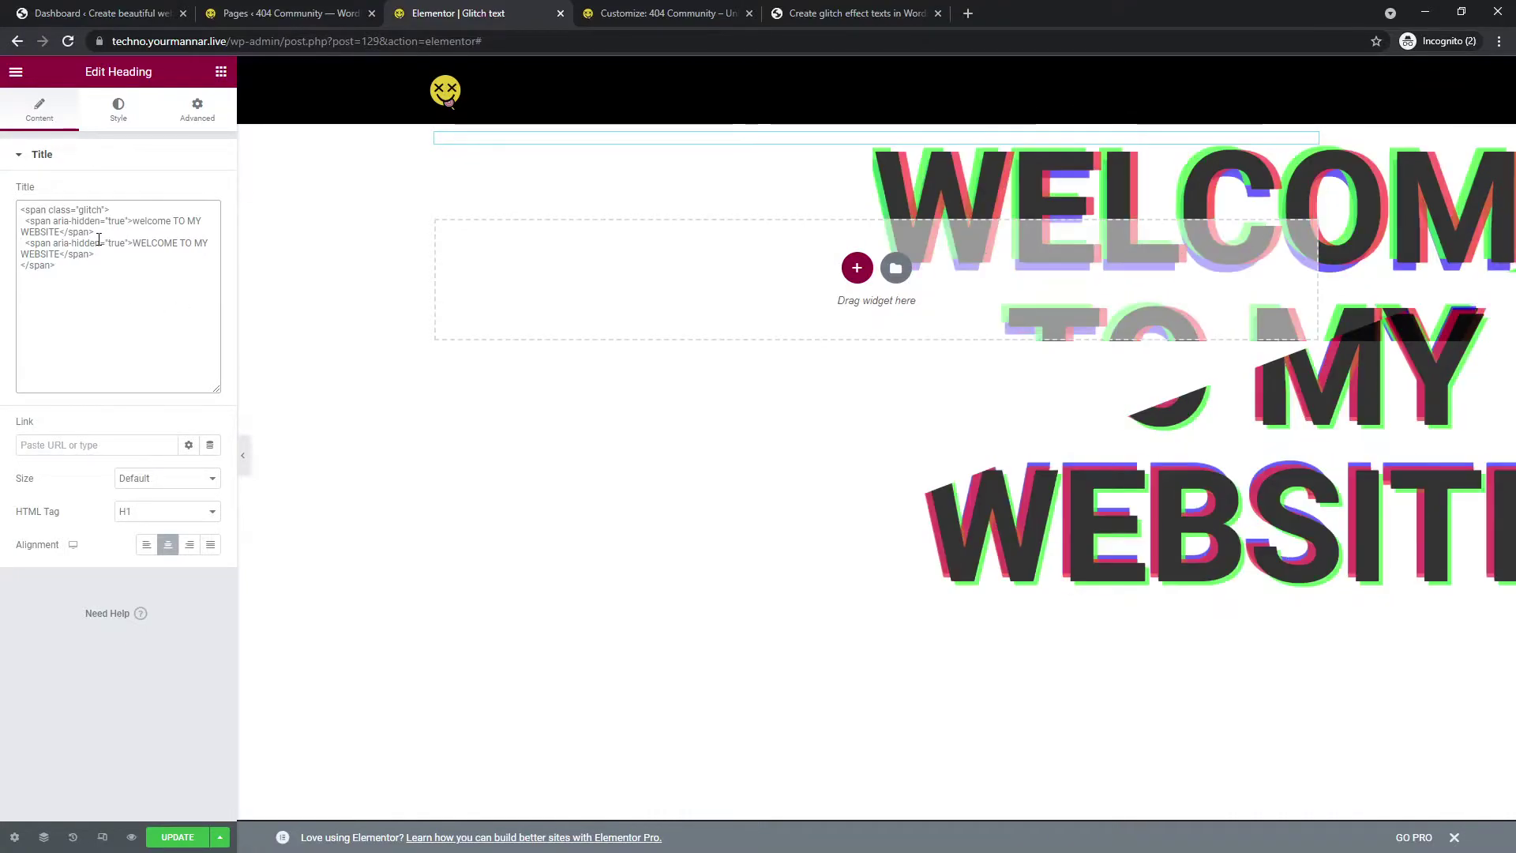
key(ctrl+v)
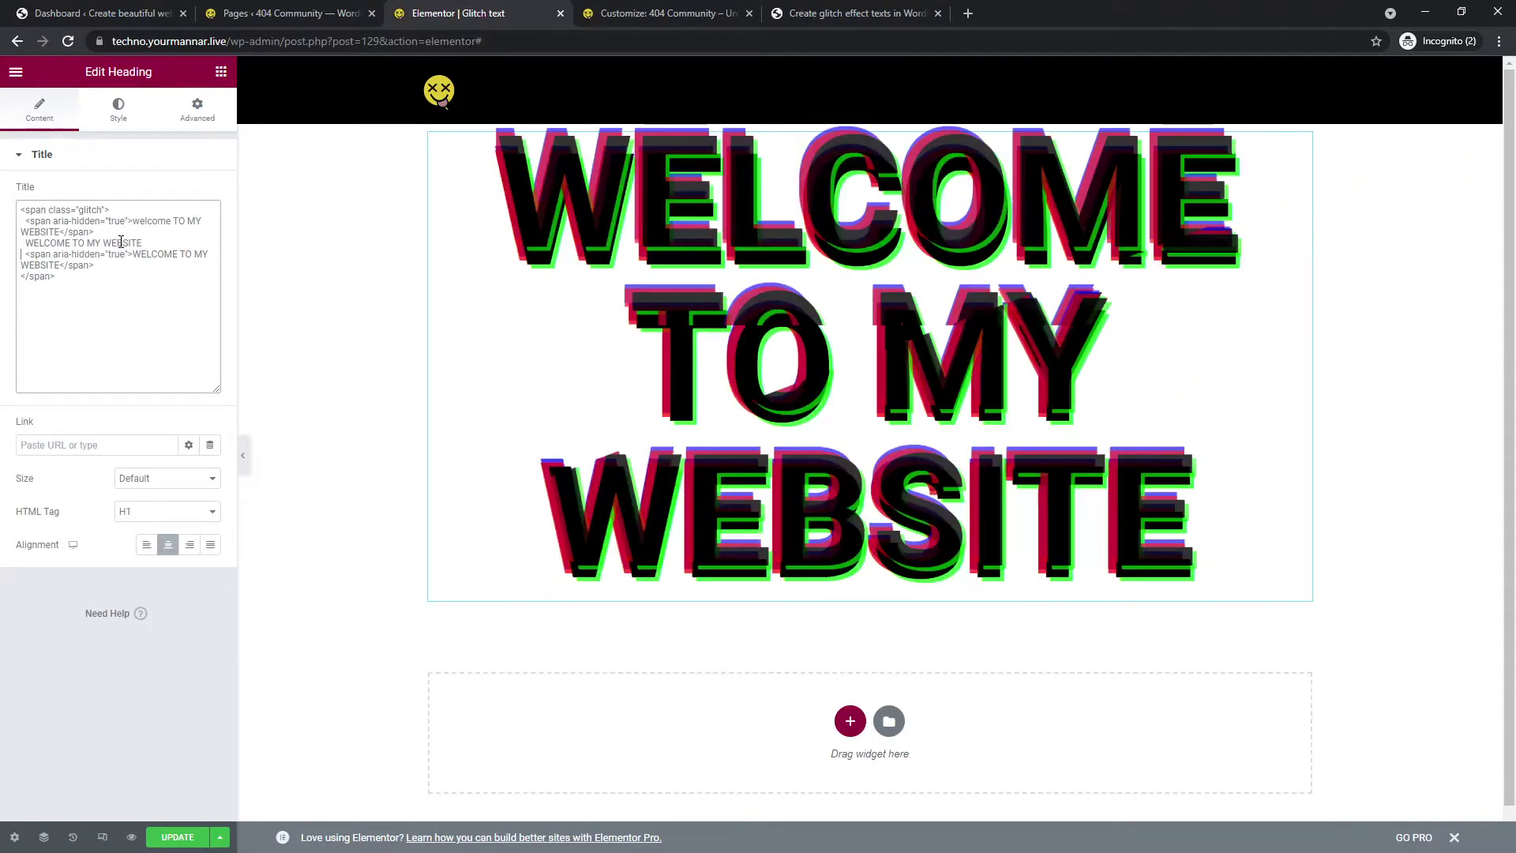
Try removing the first aria-hidden span from the title HTML, then paste it back
drag(63, 231, 25, 222)
key(ctrl+c)
key(BackSpace)
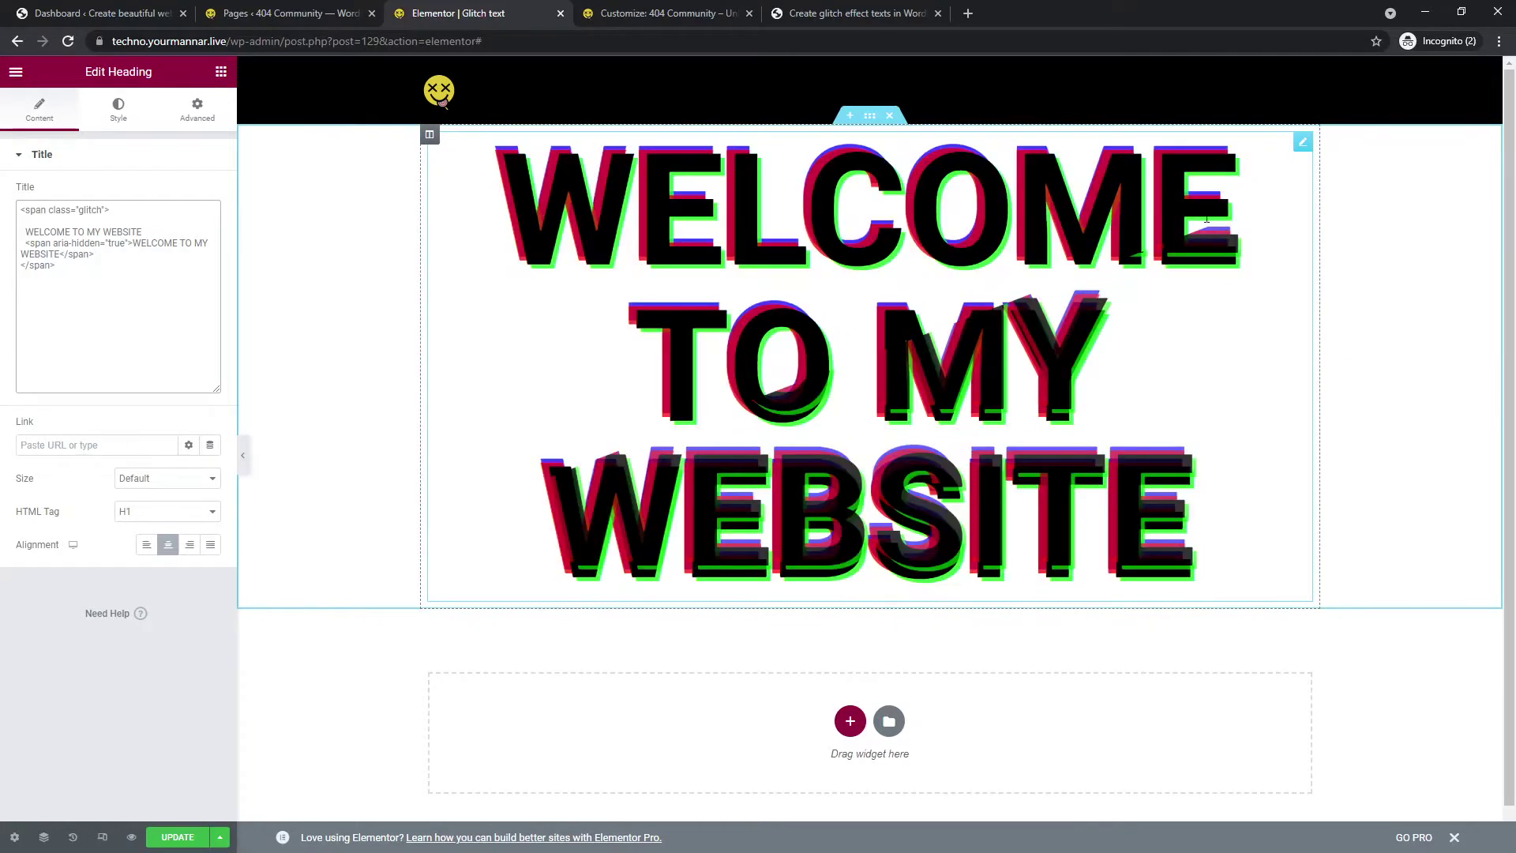
key(ctrl+v)
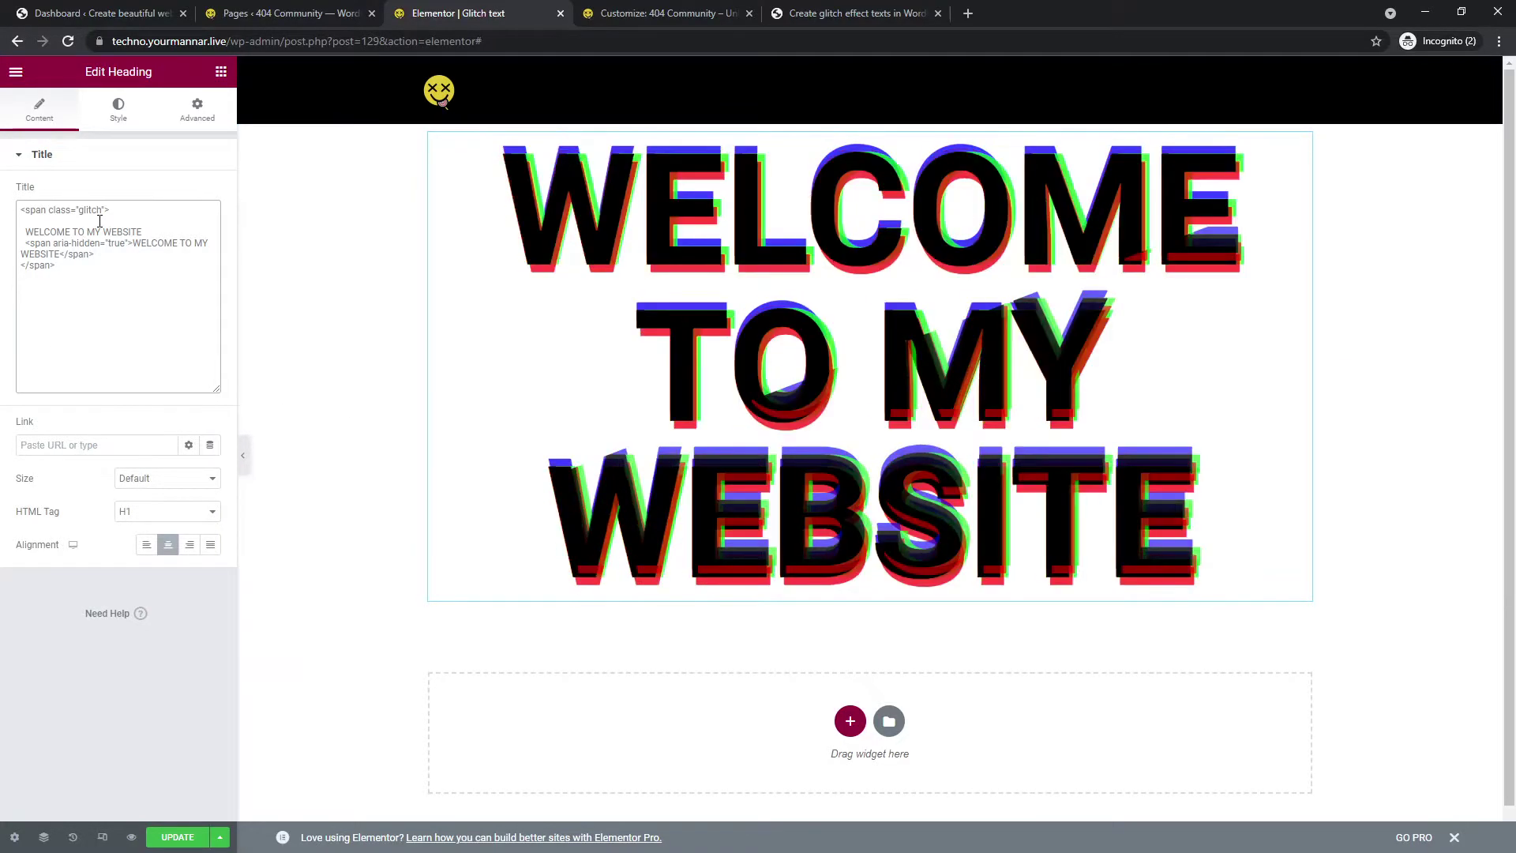
Clear the class name of the outer span to preview the heading without the effect, then restore the class "glitch"
double_click(91, 210)
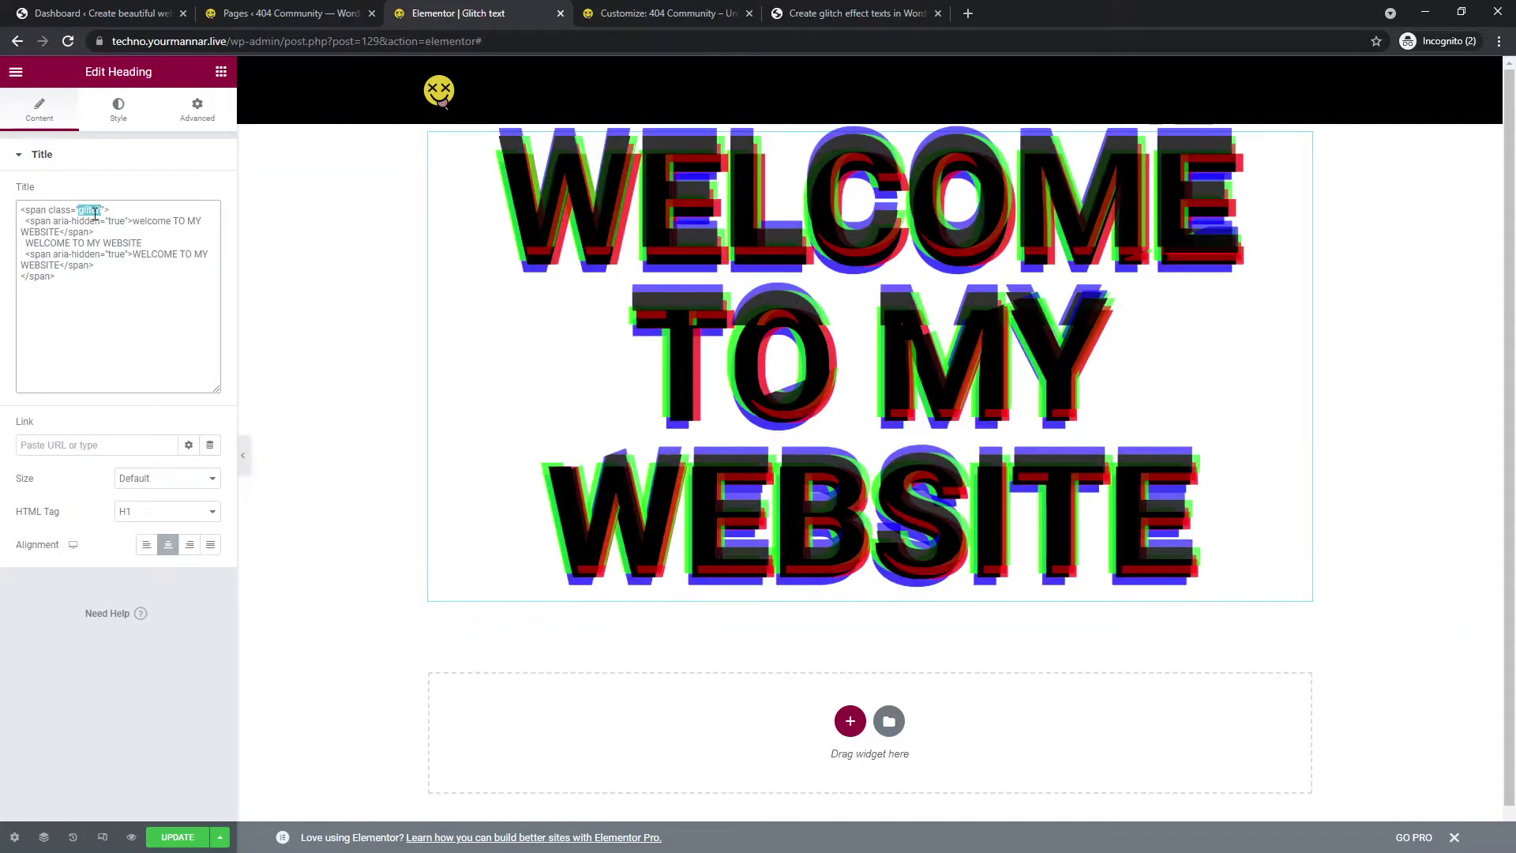
key(BackSpace)
scroll(876, 438, down, 8)
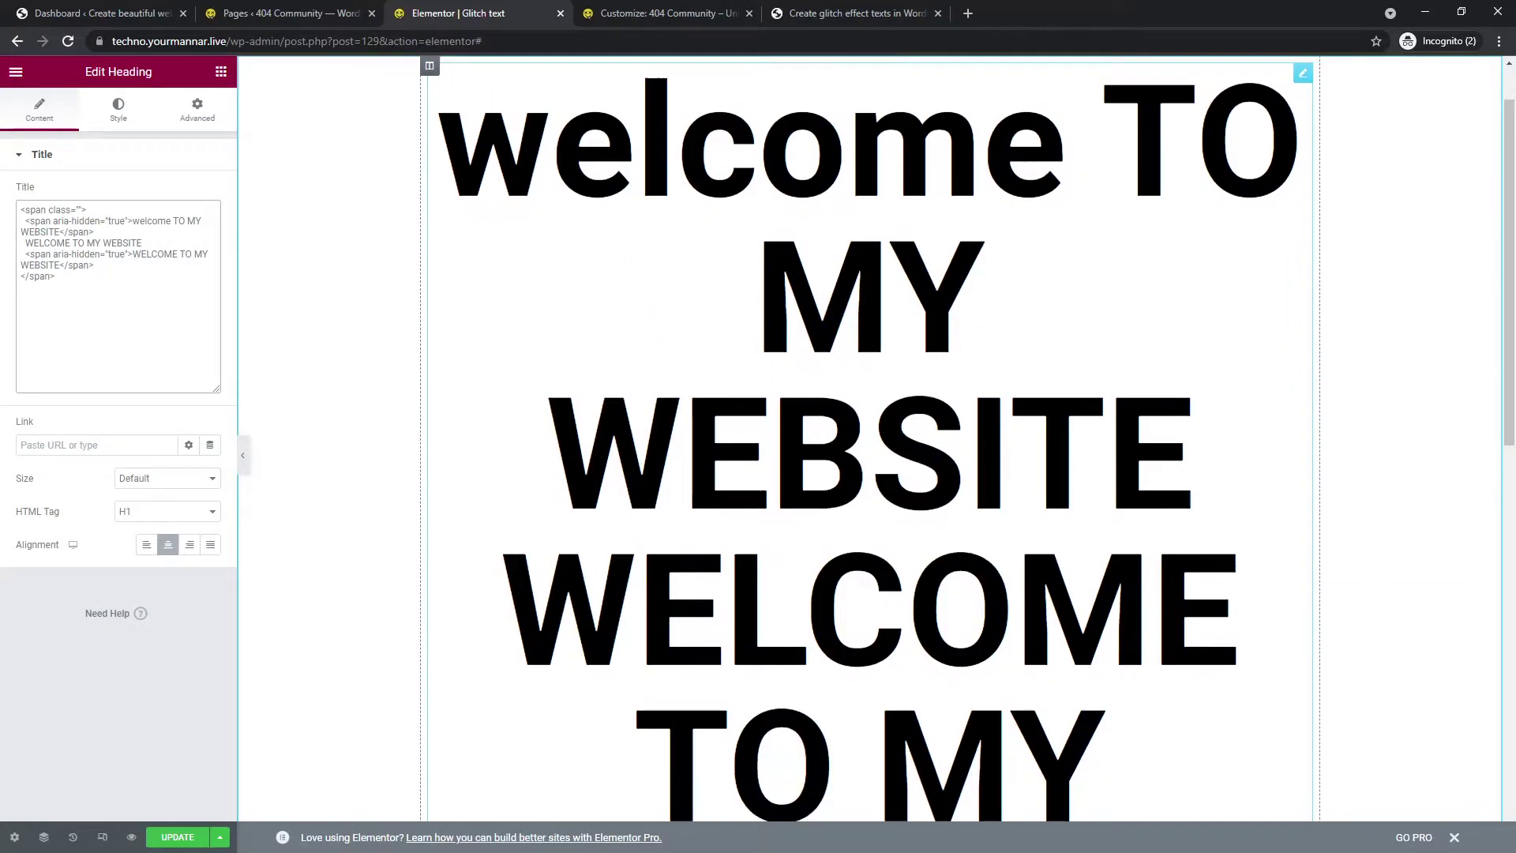
scroll(349, 393, down, 5)
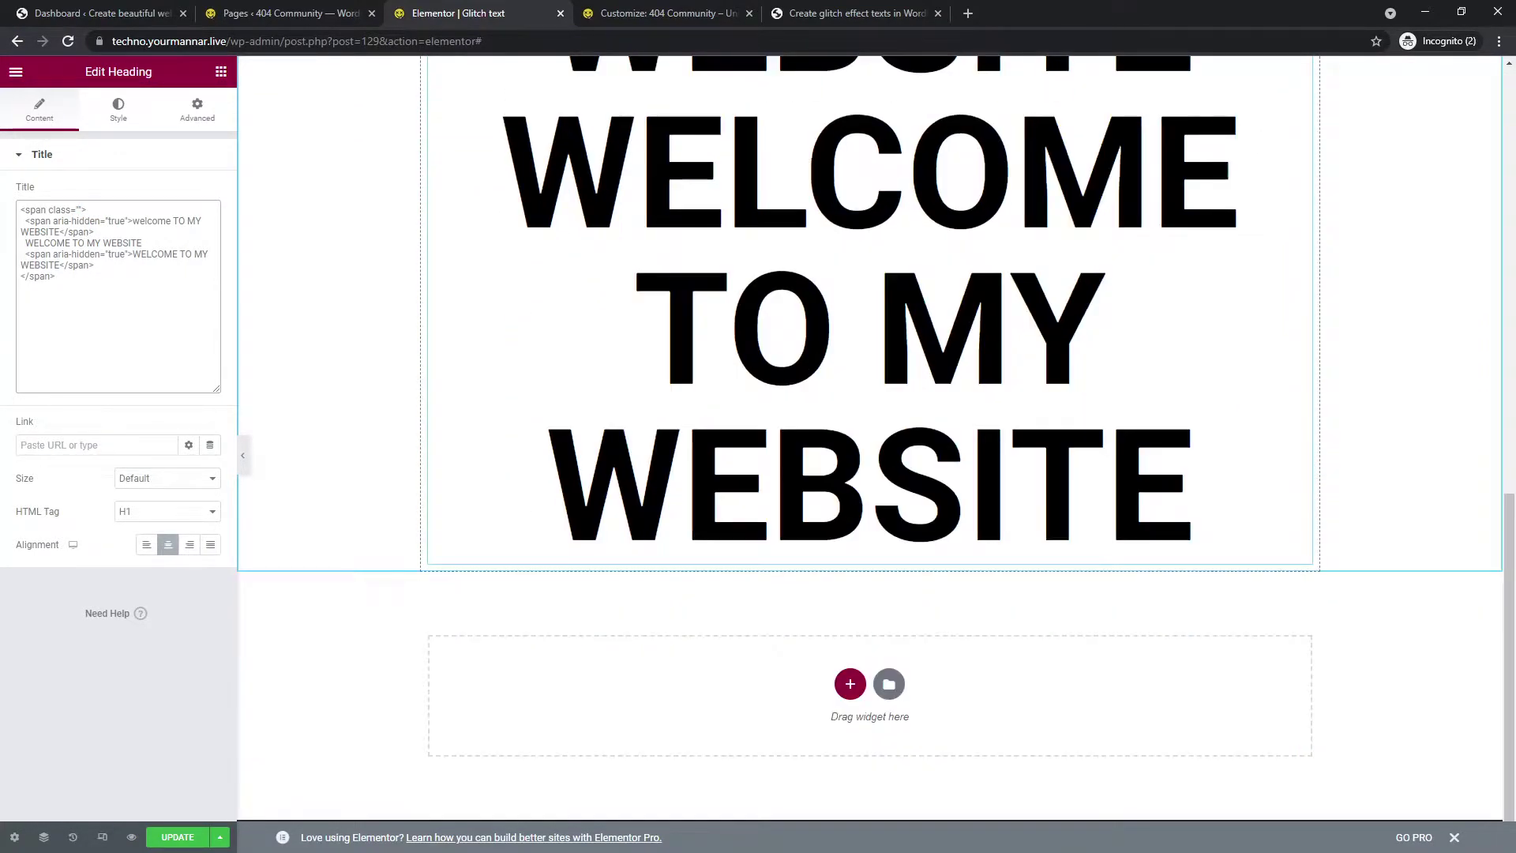
scroll(349, 393, up, 11)
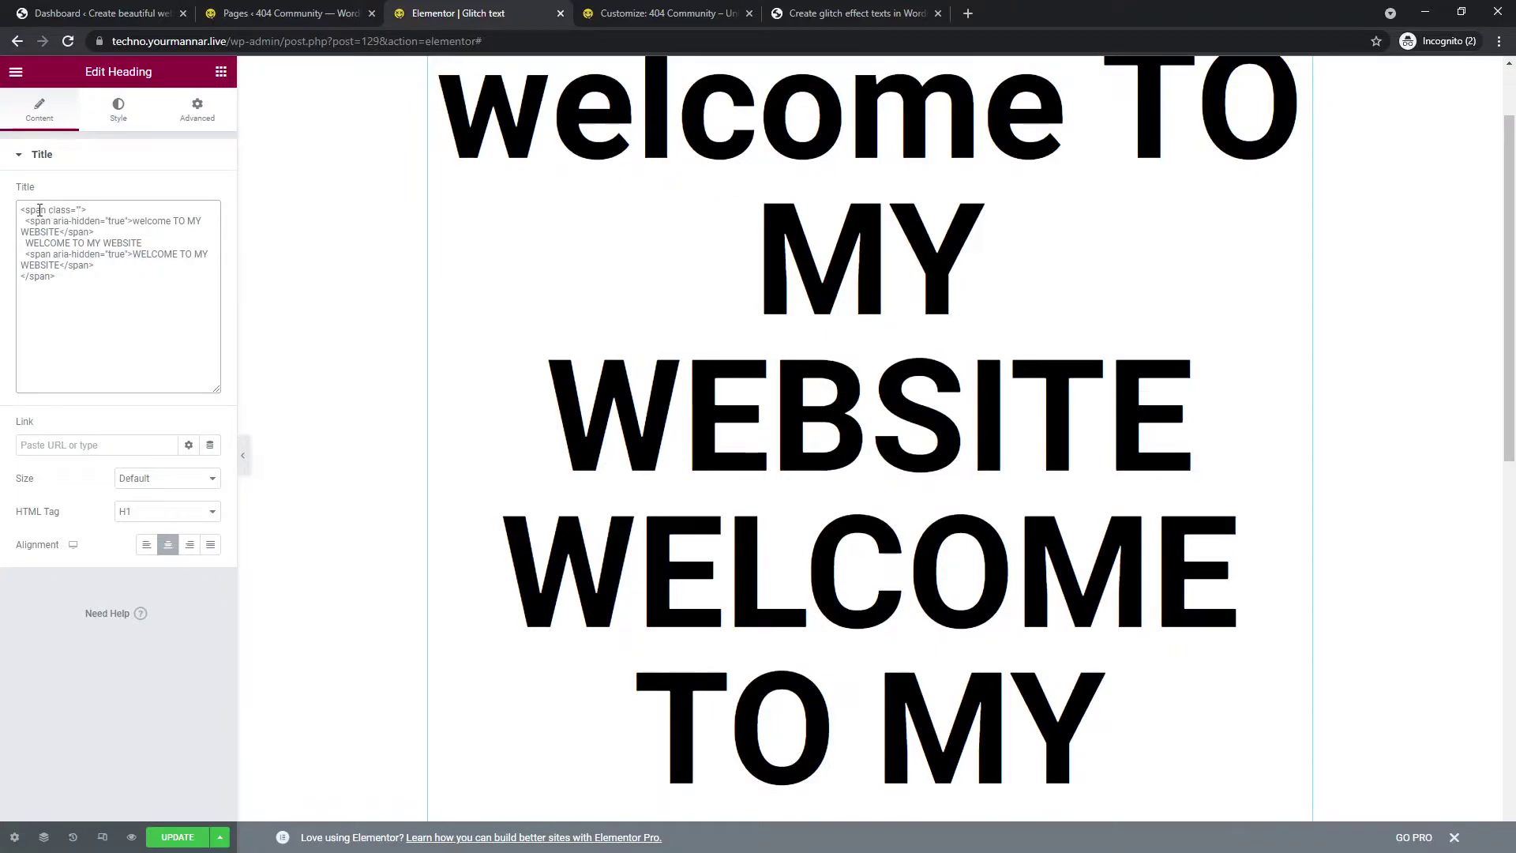
scroll(971, 276, up, 2)
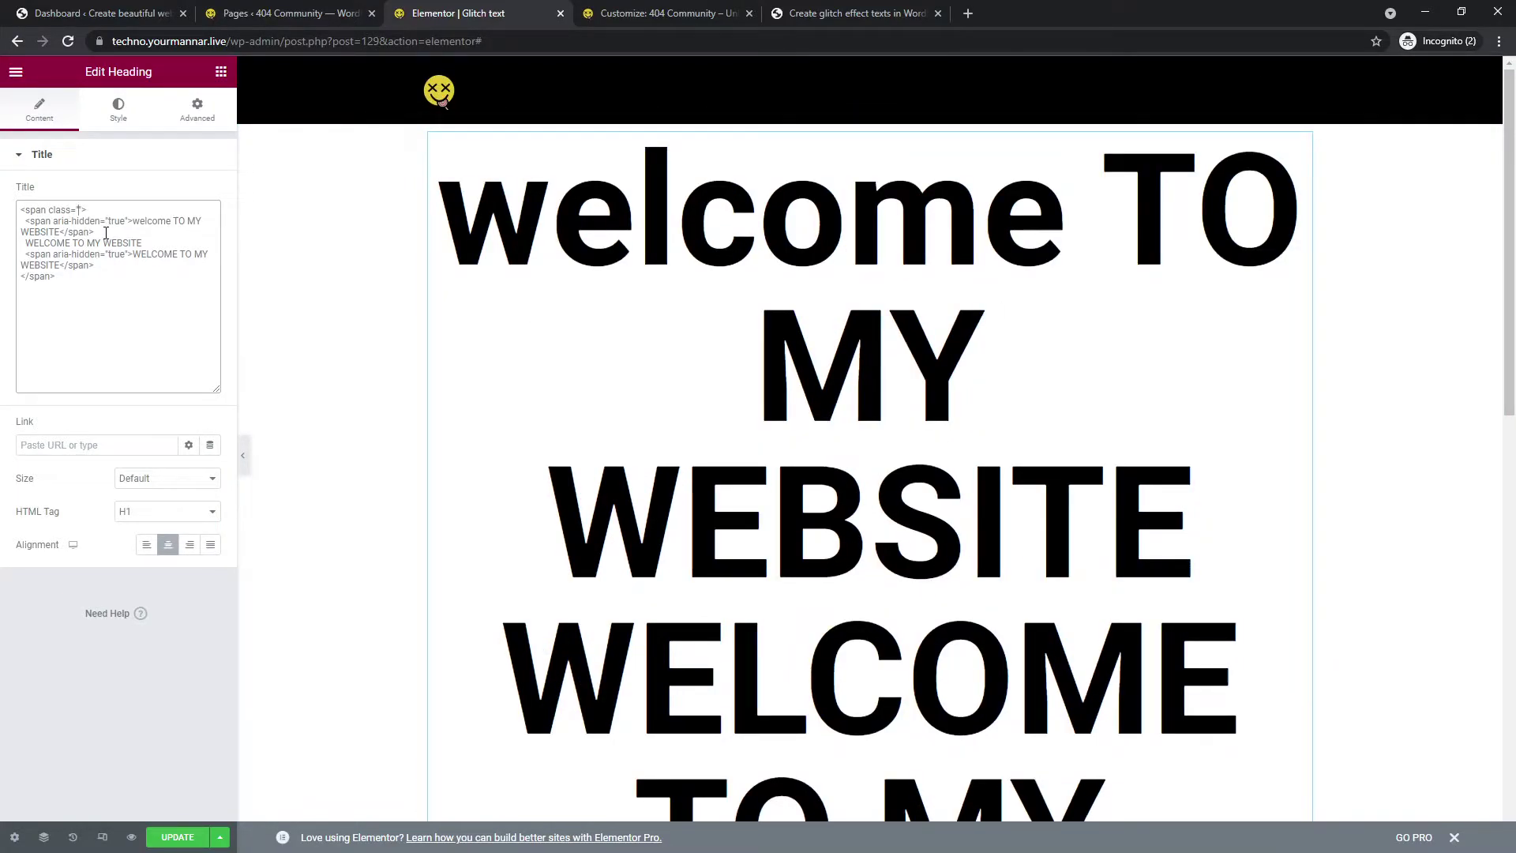
text(")
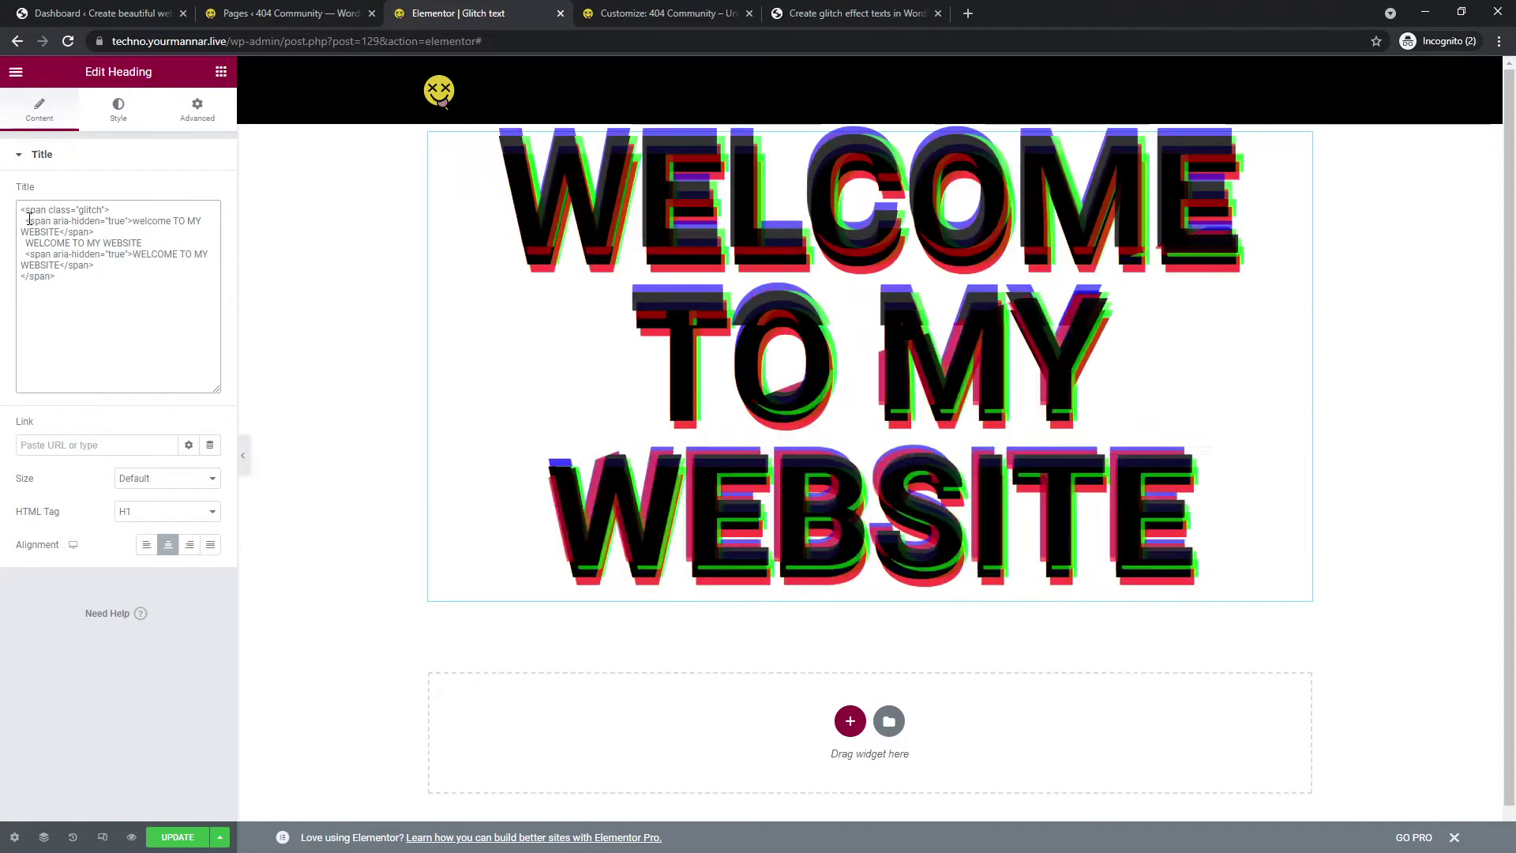
drag(172, 222, 95, 269)
click(97, 246)
triple_click(97, 246)
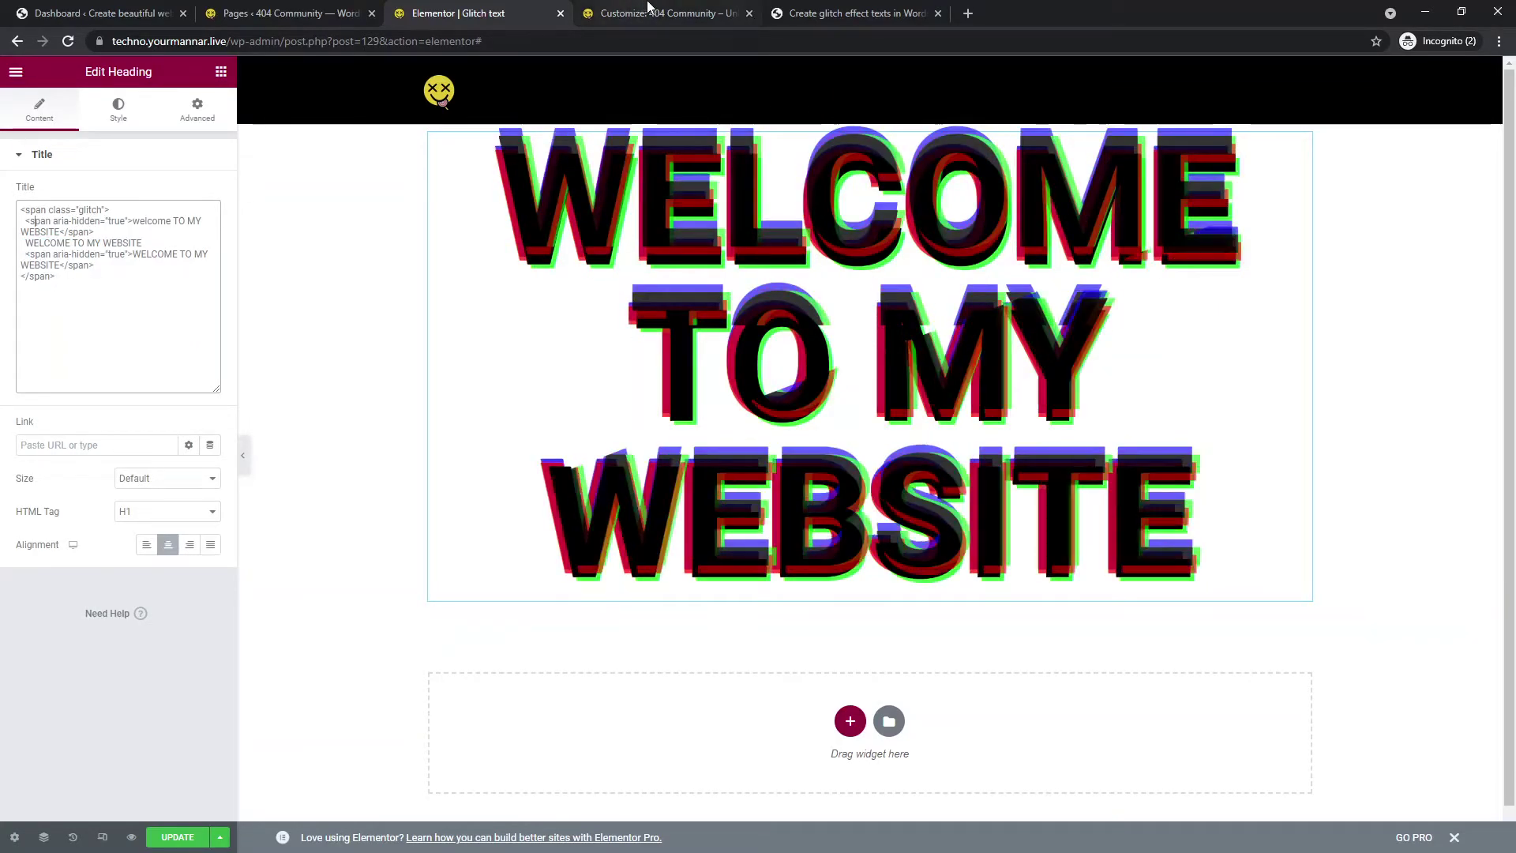
click(869, 13)
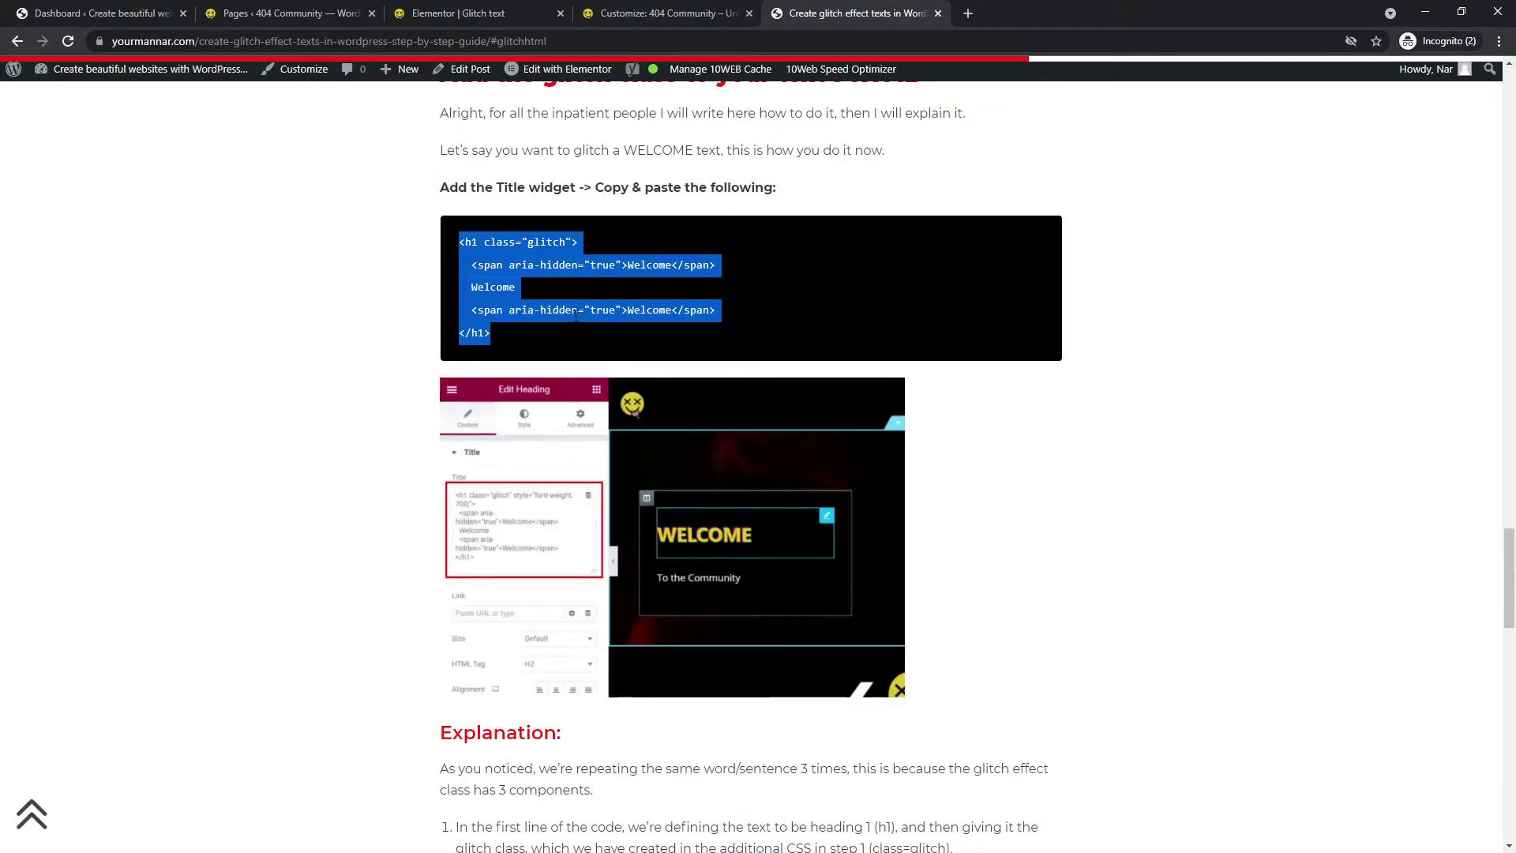
click(508, 7)
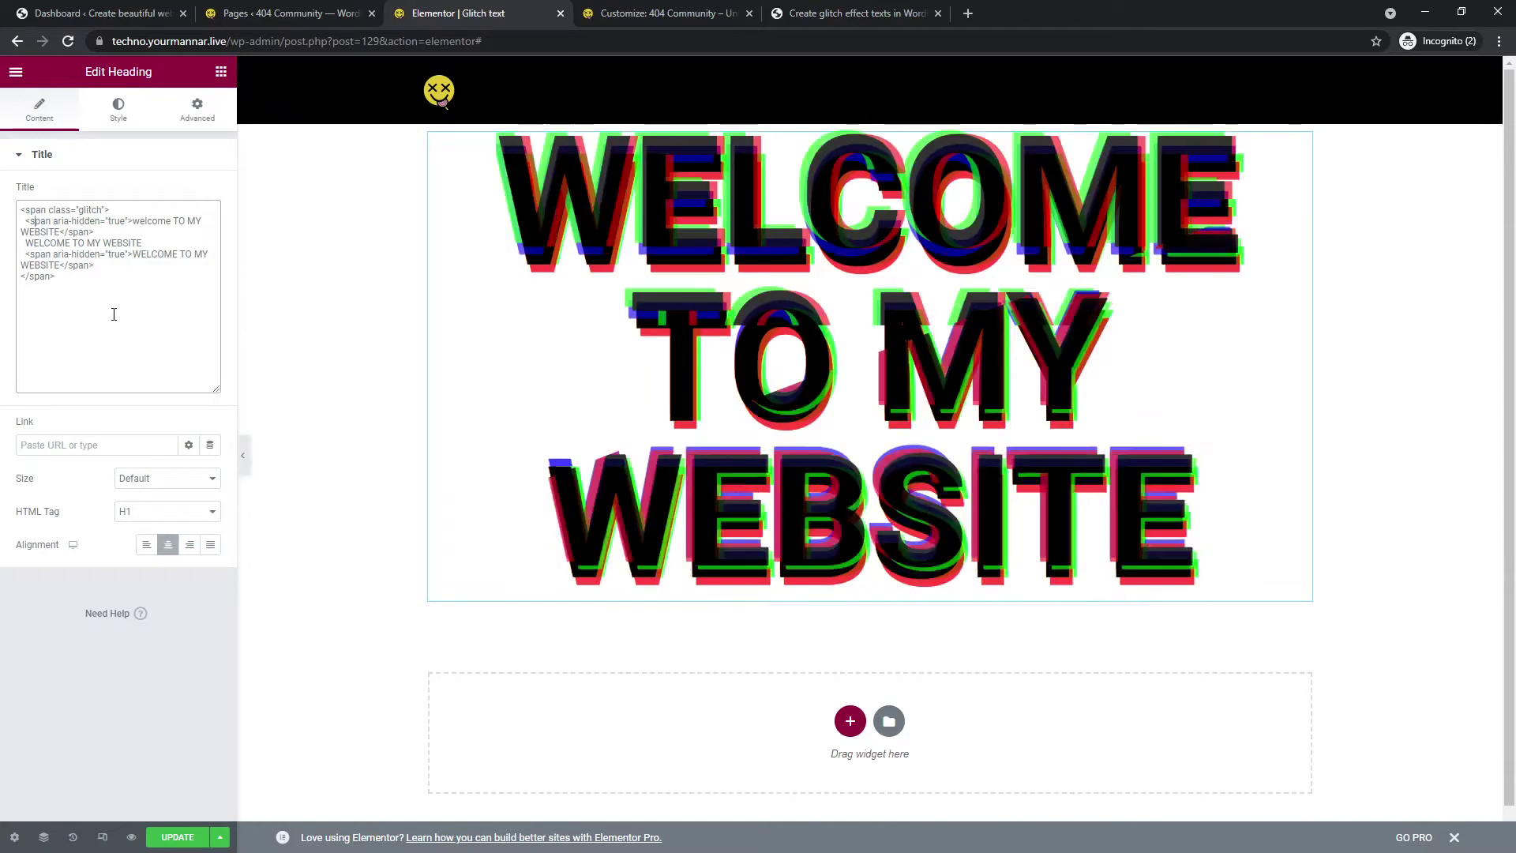
Add a Text Editor widget below the glitch heading and show its content as HTML source
click(220, 71)
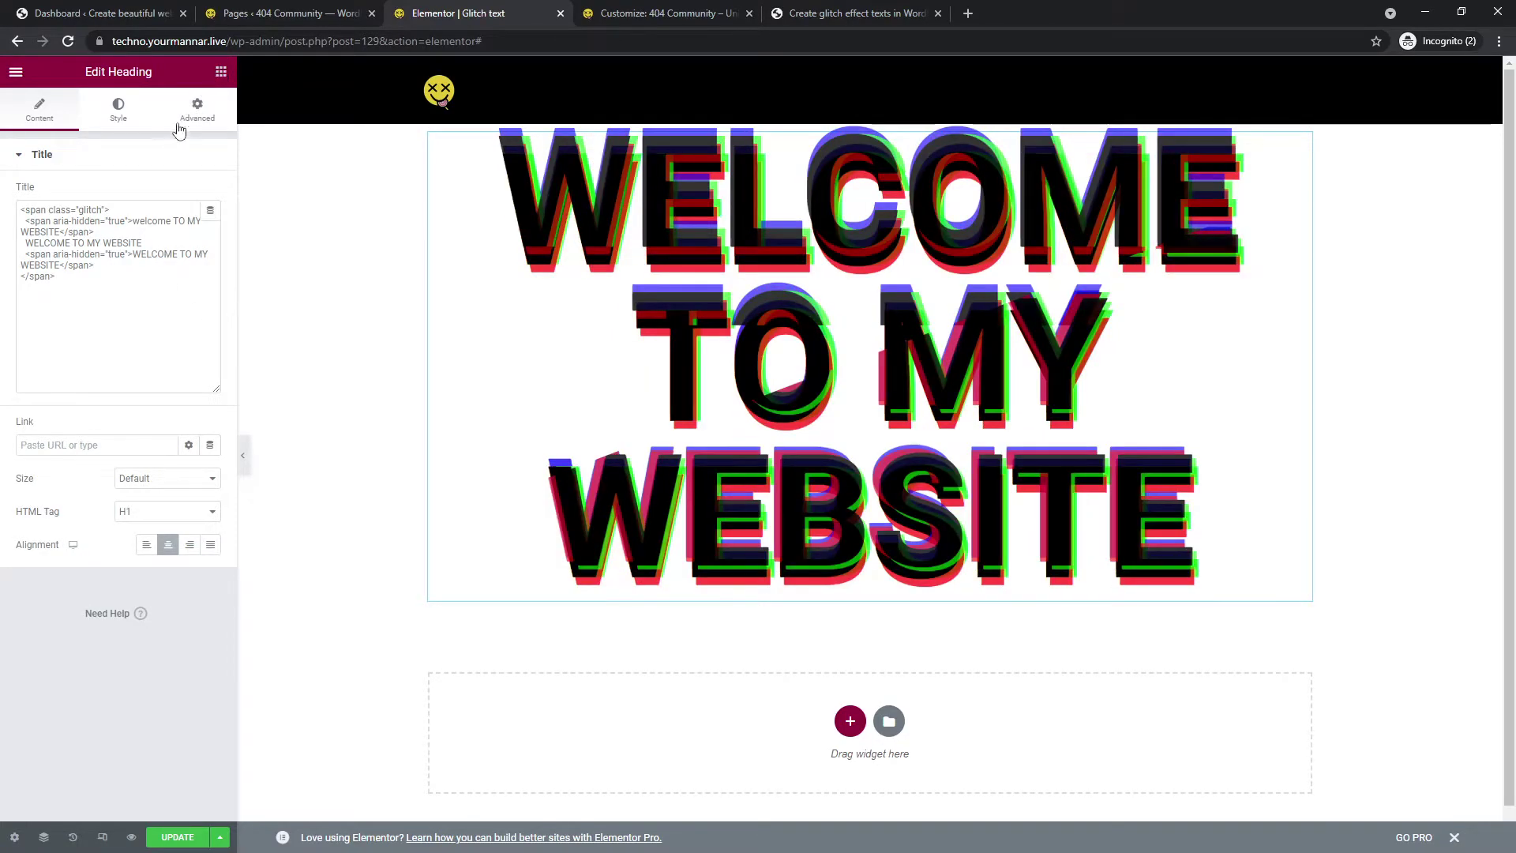
drag(176, 294, 849, 612)
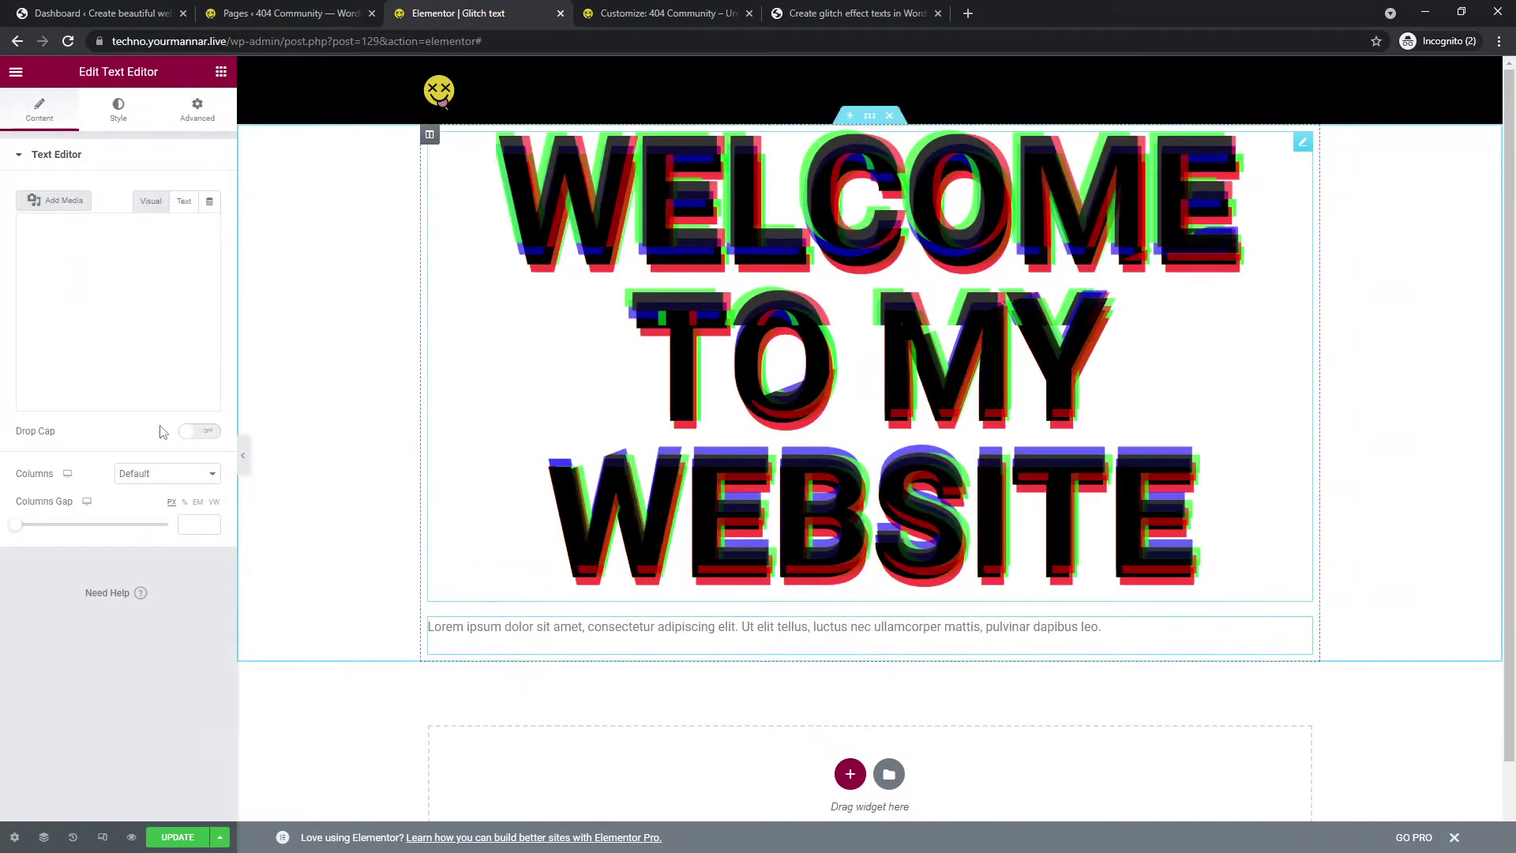
key(ctrl+a)
click(183, 201)
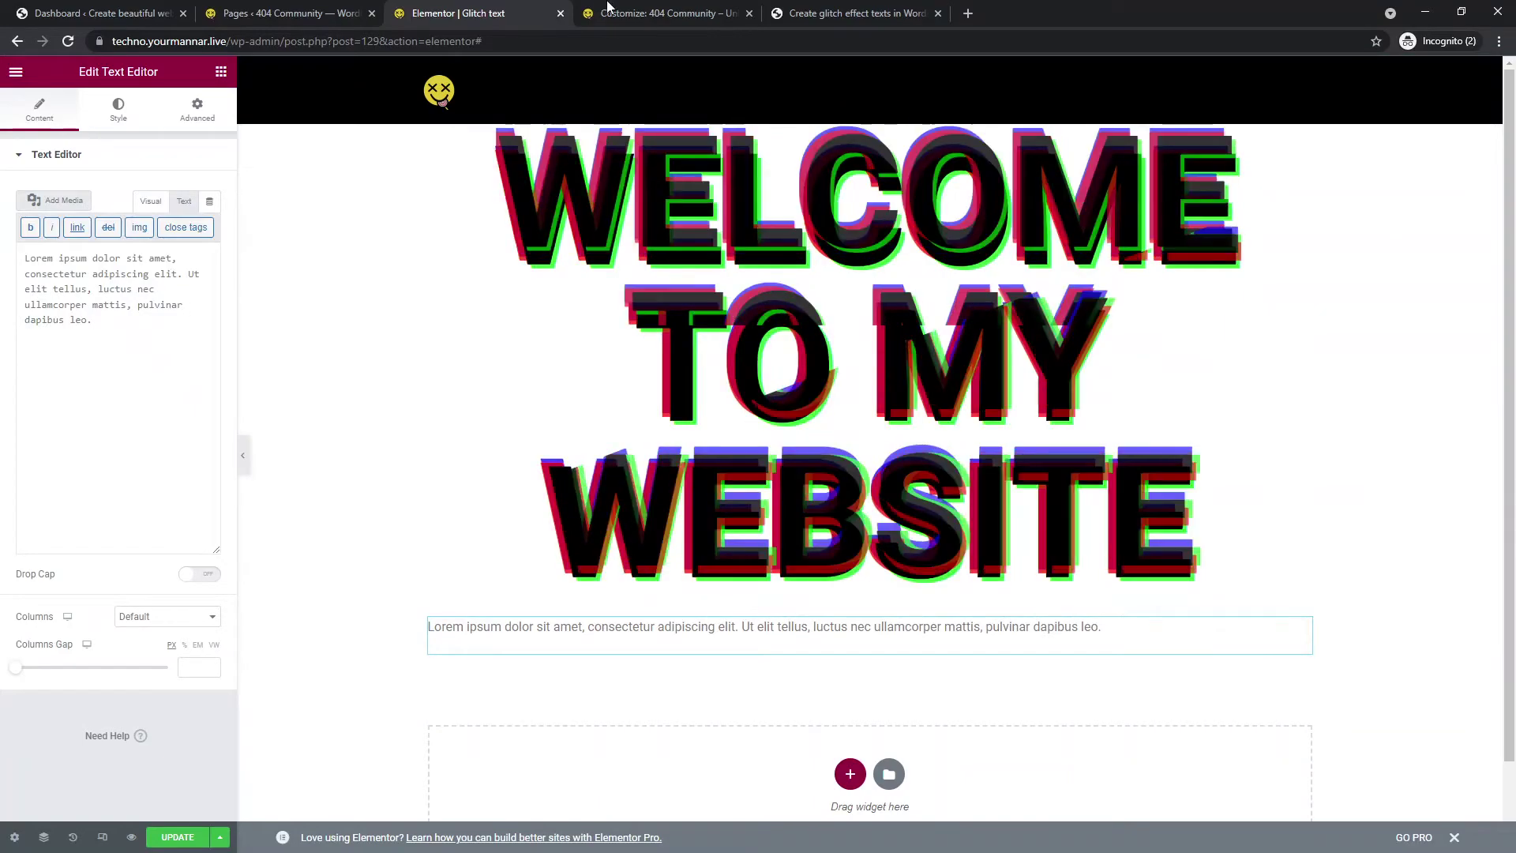
Replace the Text Editor's placeholder paragraph with the guide's h1 class "glitch" code containing Welcome three times, two of them in aria-hidden spans
click(672, 13)
click(826, 10)
click(466, 8)
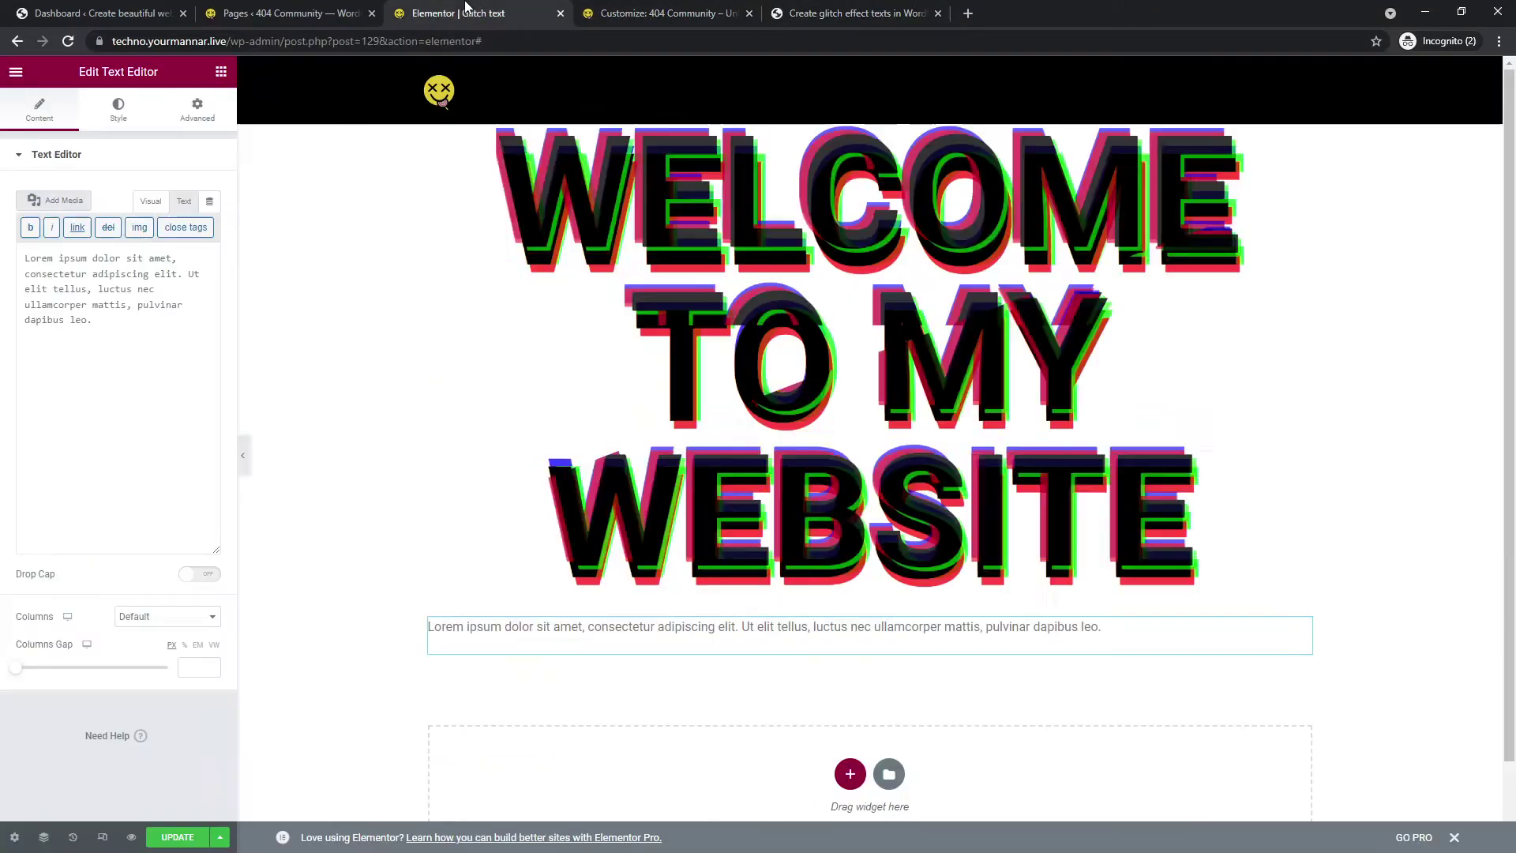
click(135, 338)
key(ctrl+a)
text(<h1 class="glitch">   <span aria-hidden="true">Welcome</span>   Welcome   <span aria-hidden="true">Welcome</span> </h1>)
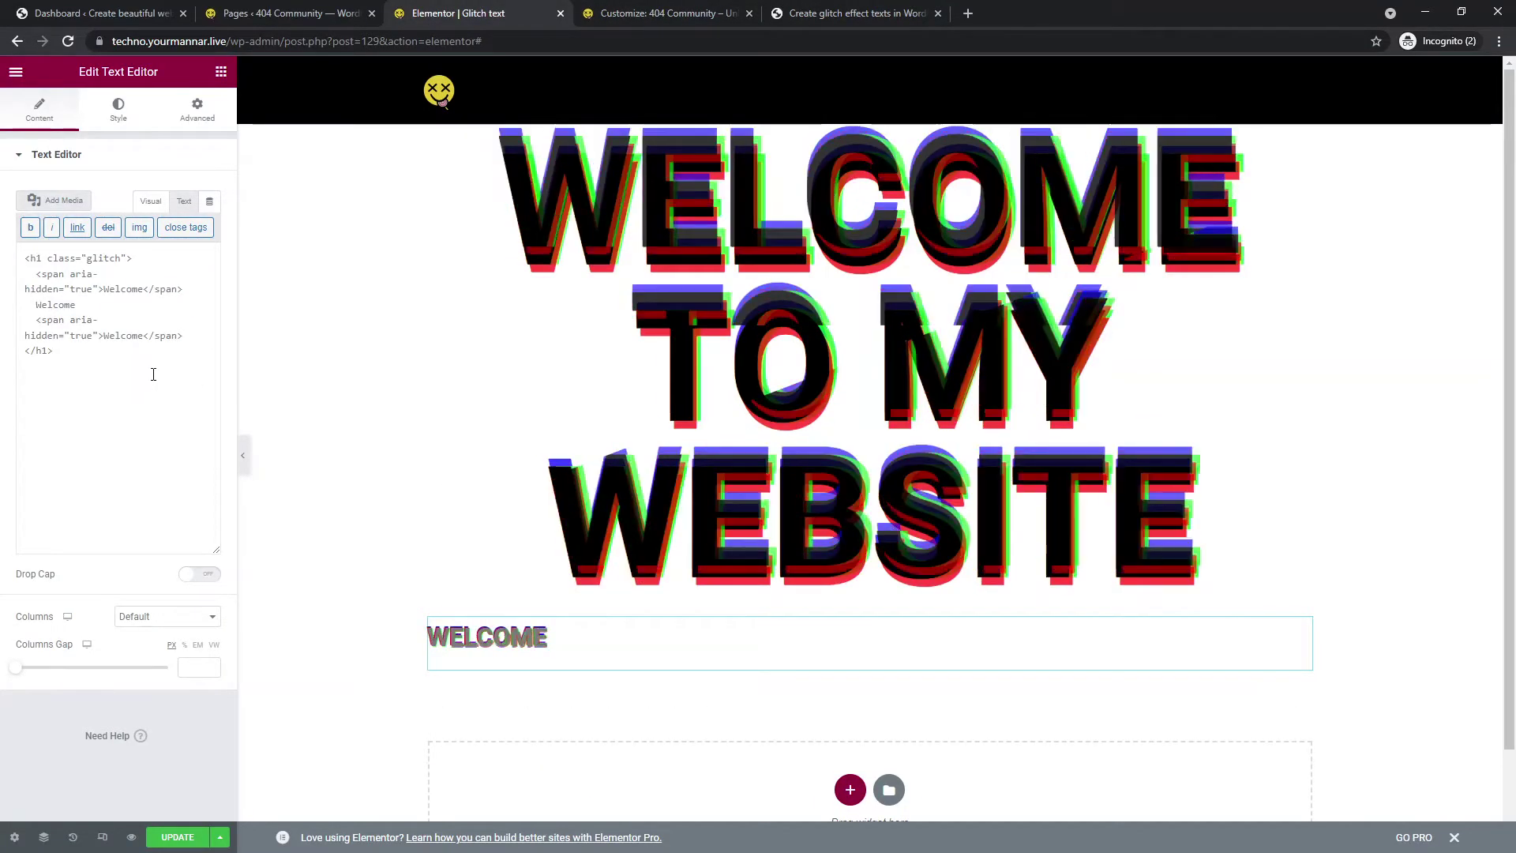
Set the font size of the Text Editor's Welcome text to 105 px and look through the available font families
click(119, 109)
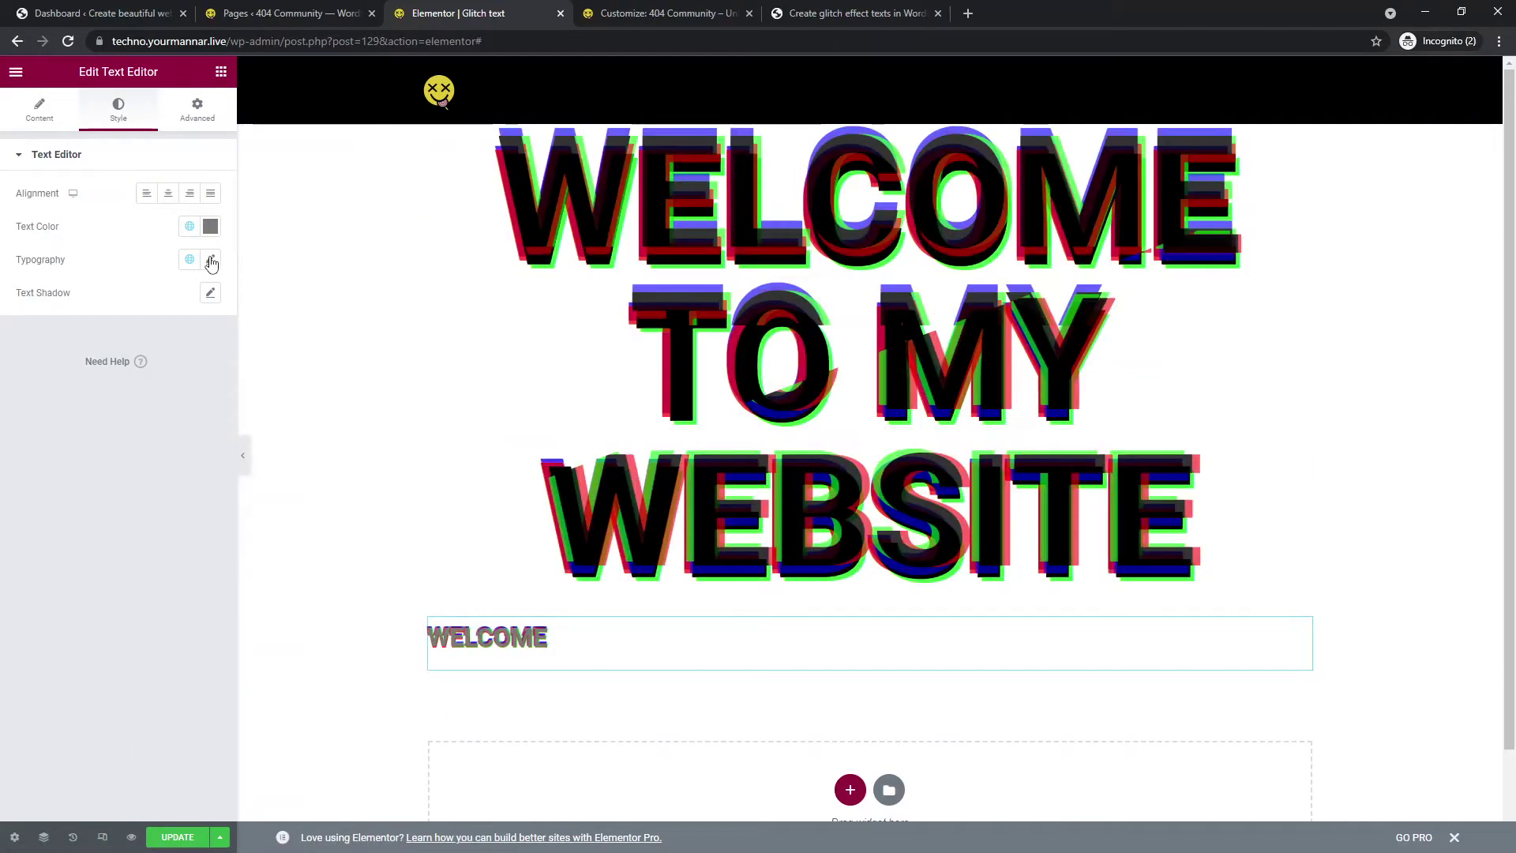
click(210, 260)
drag(31, 386, 95, 389)
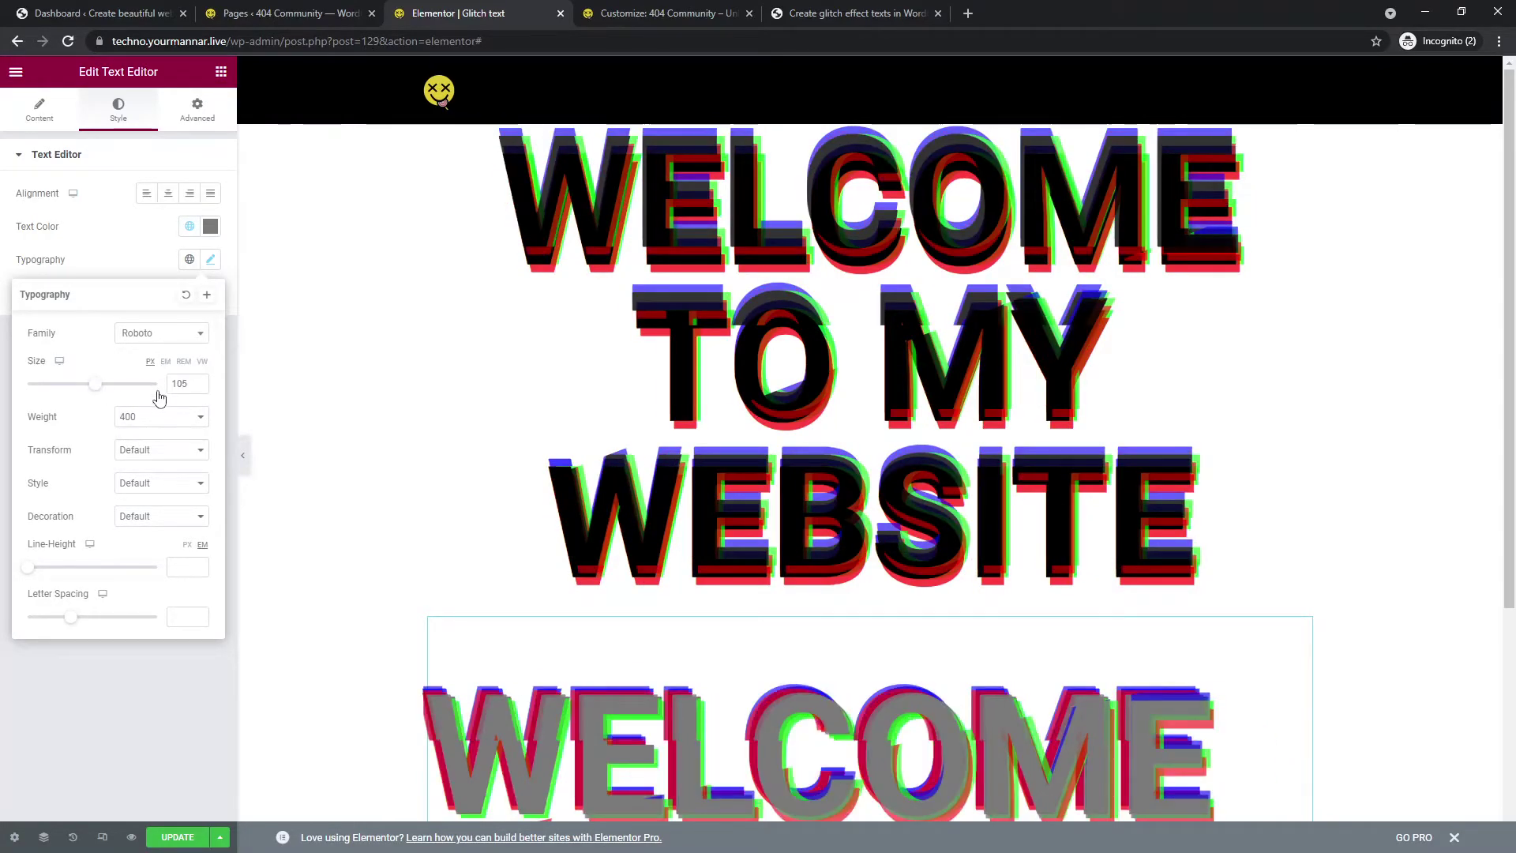
click(161, 333)
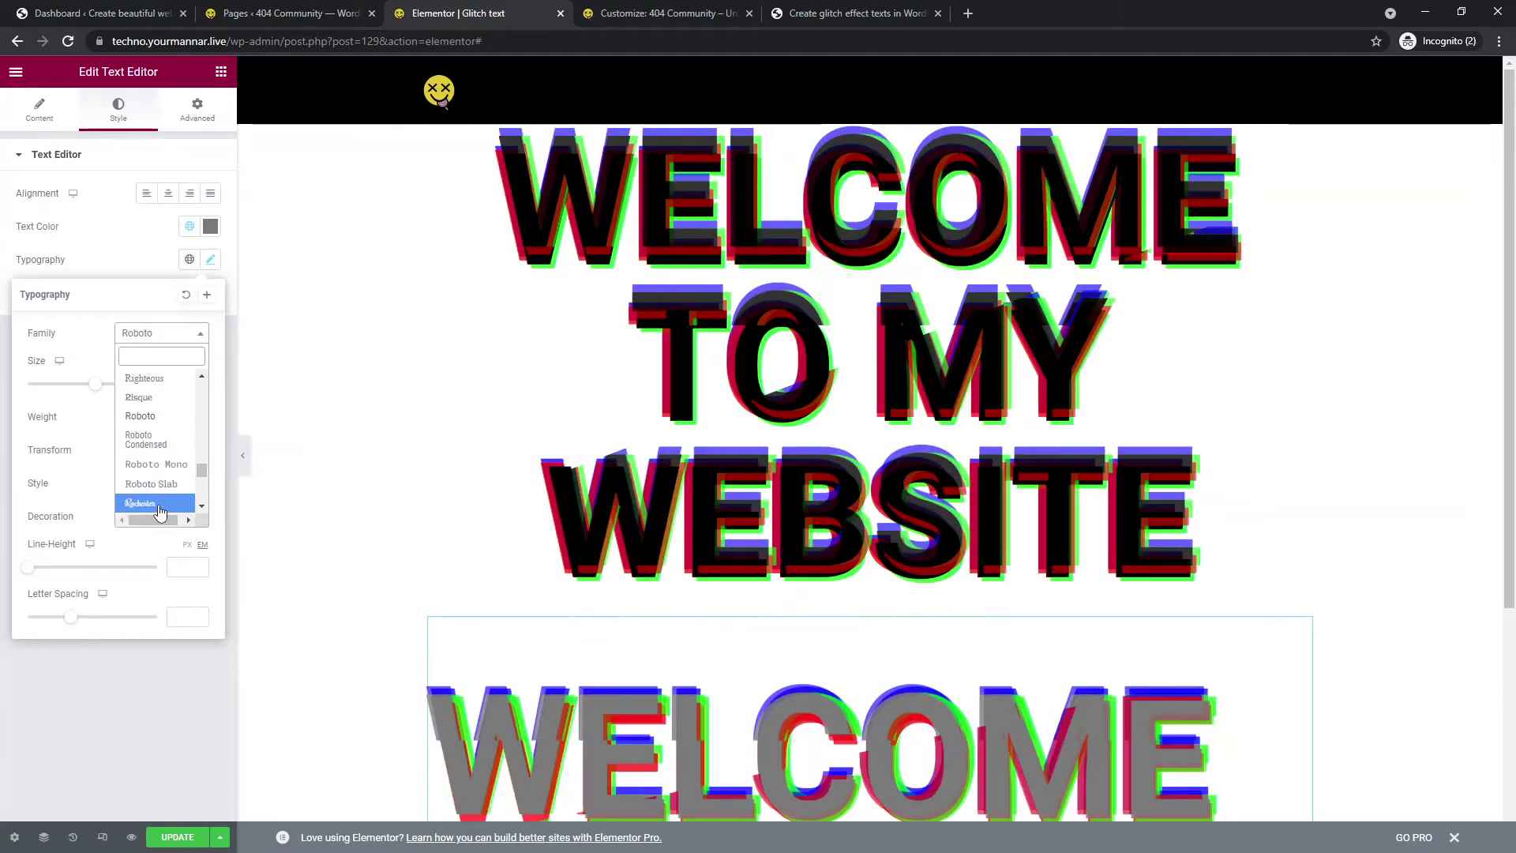
click(136, 253)
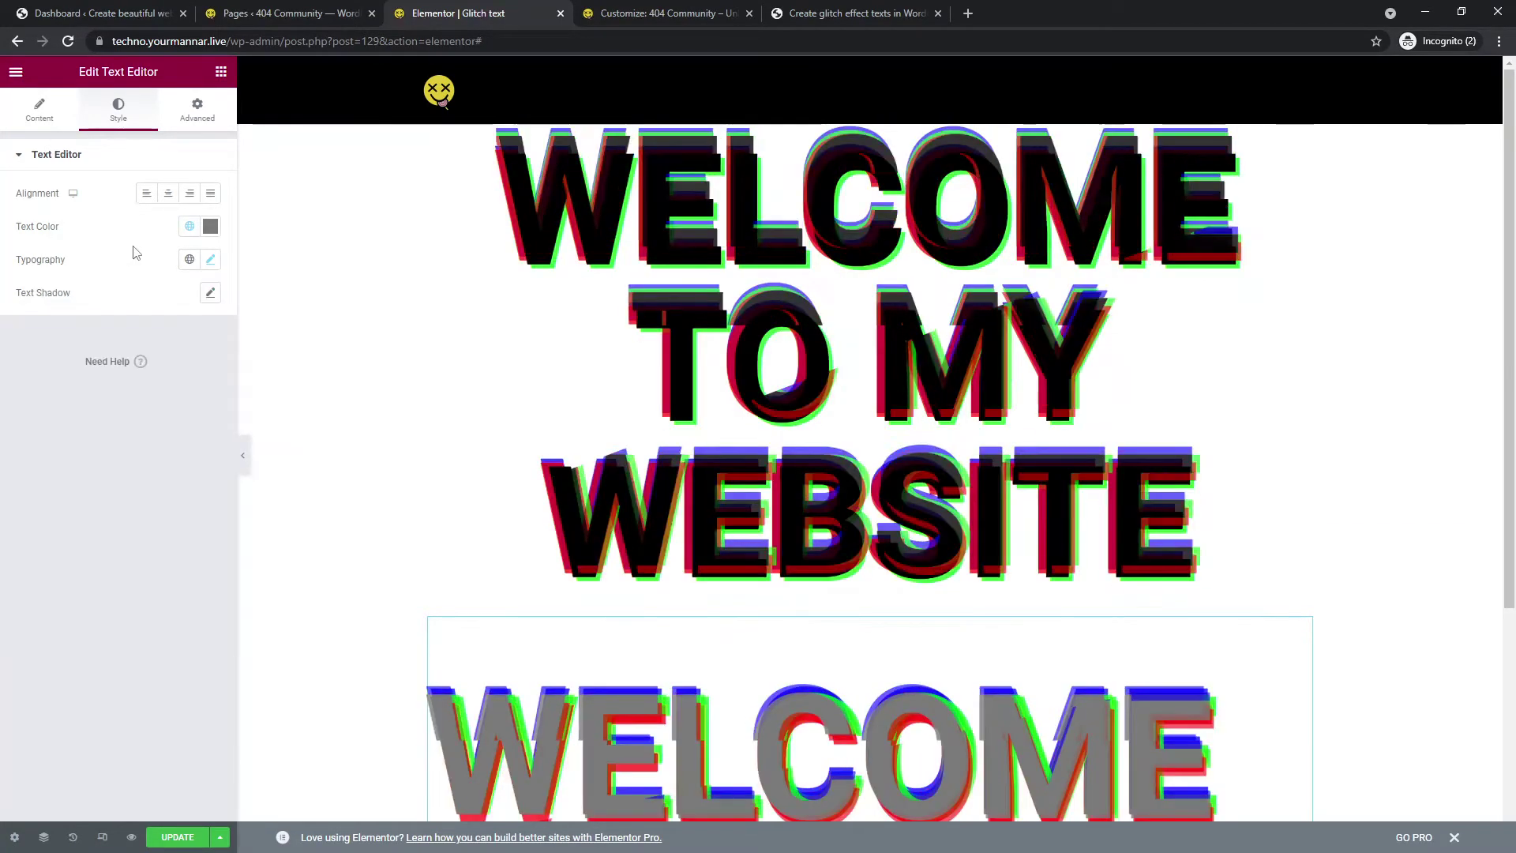
Change the Text Editor's text color to bright red, #FB0000
click(210, 226)
drag(156, 361, 211, 286)
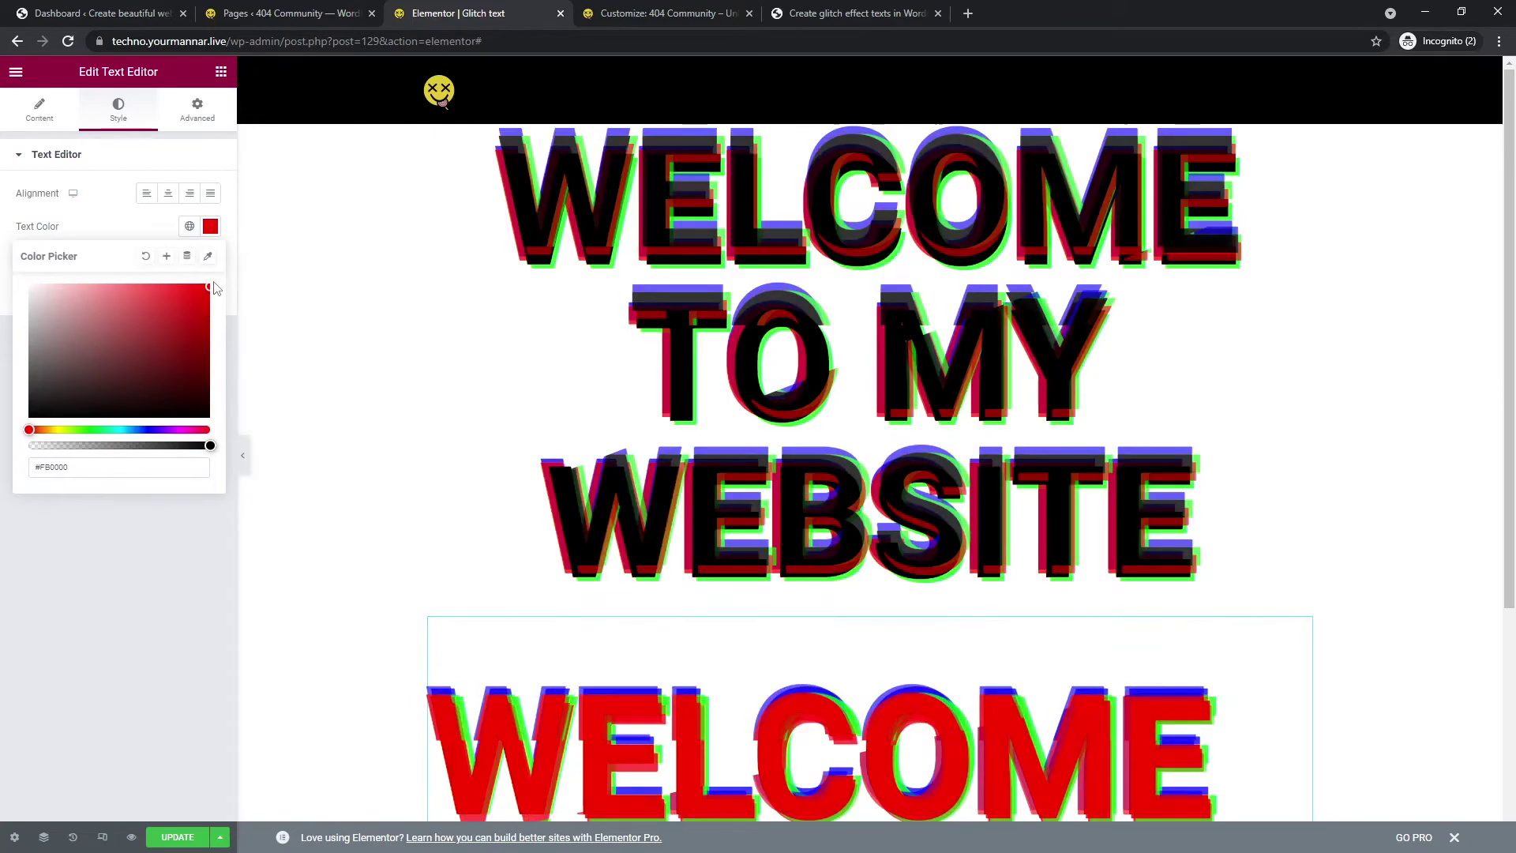
click(143, 552)
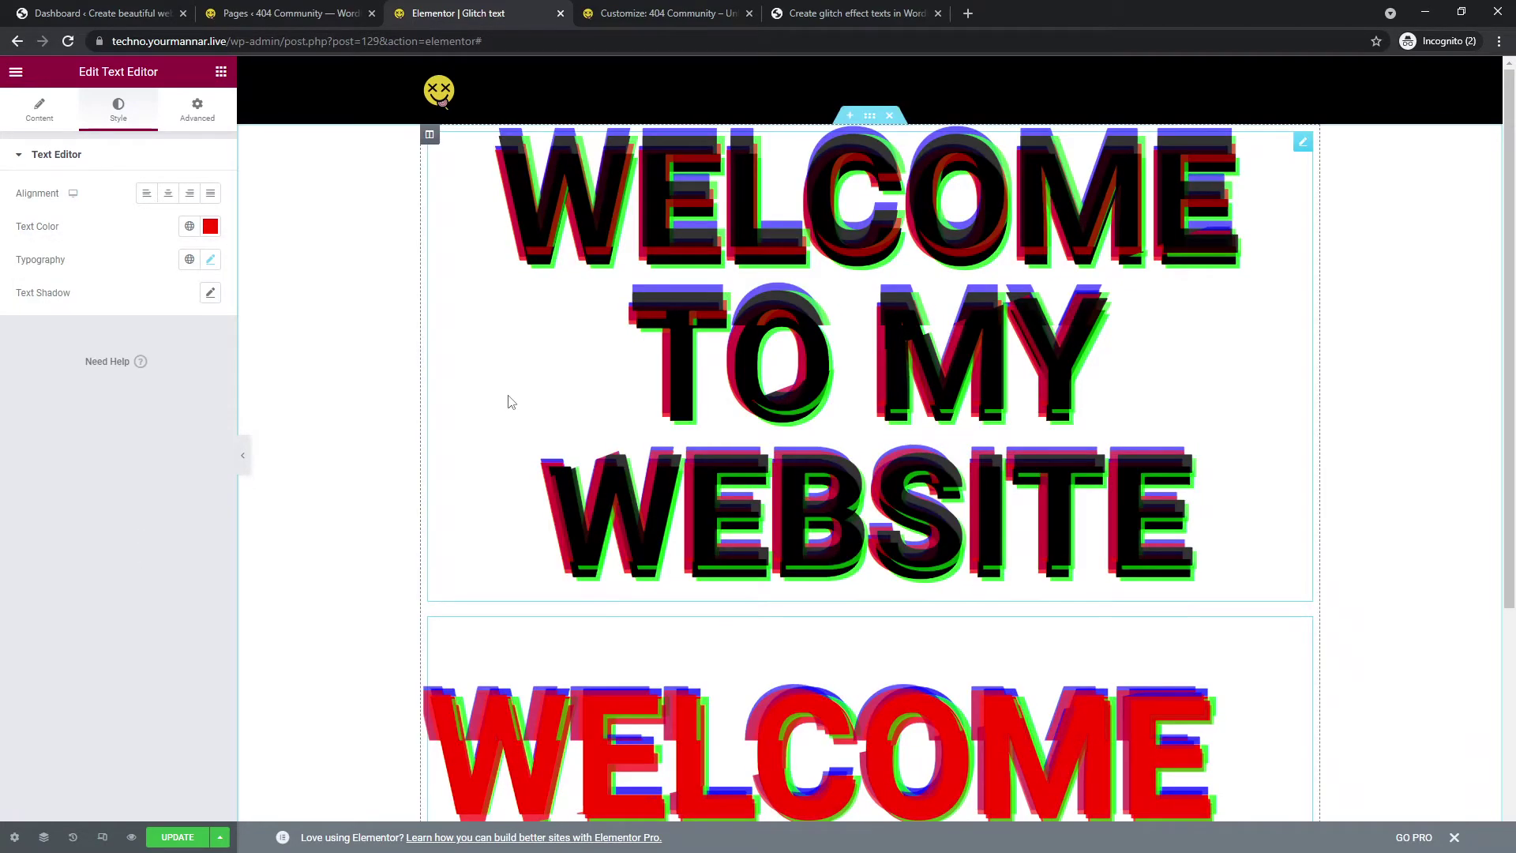